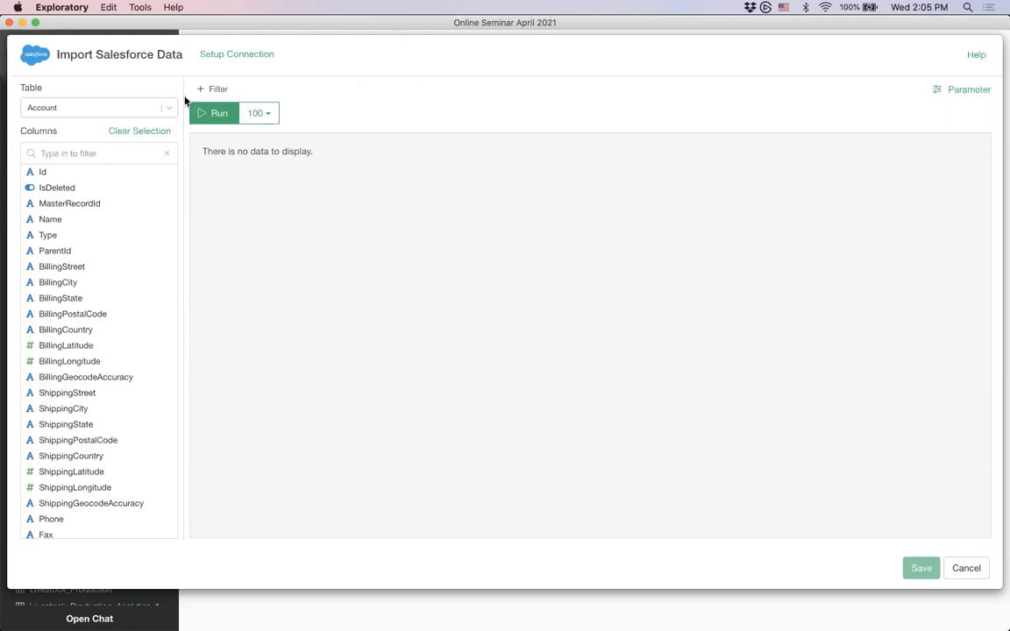
# Choose Opportunity as the Salesforce table to import
pyautogui.click(132, 109)
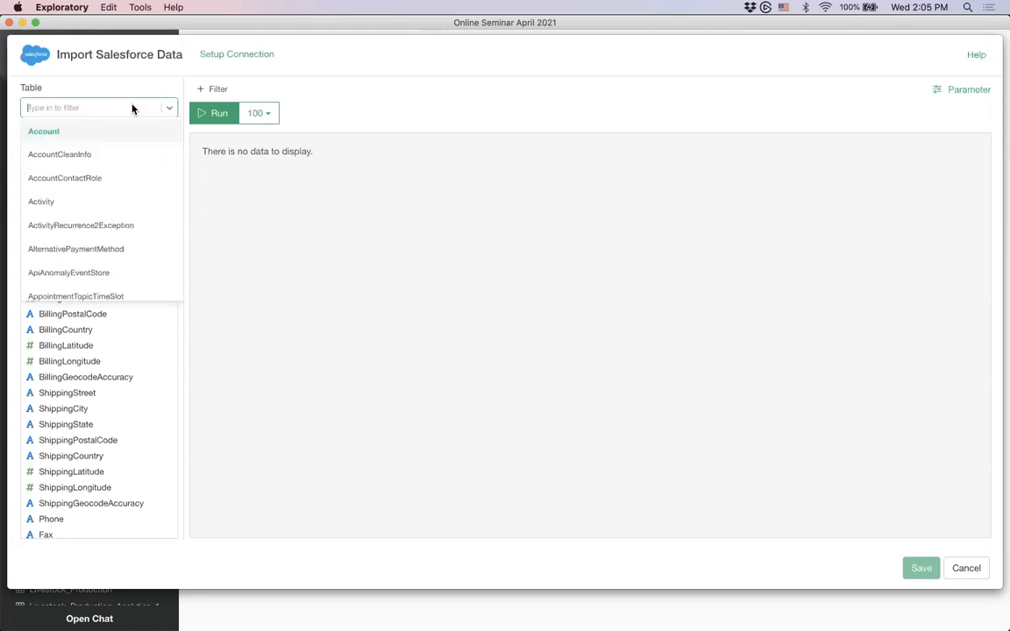
pyautogui.write('opp')
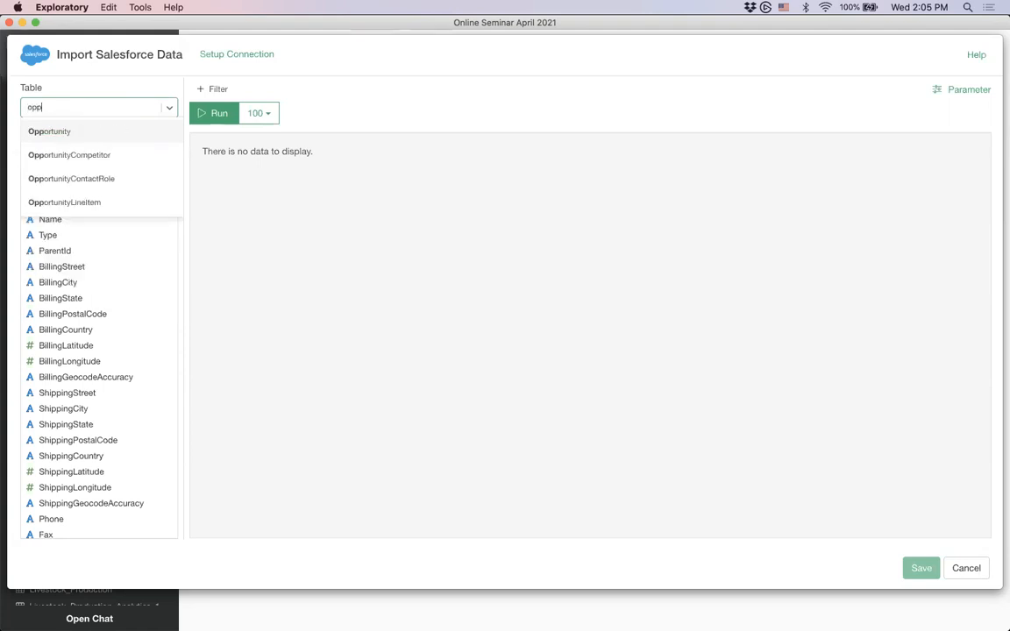
pyautogui.click(118, 132)
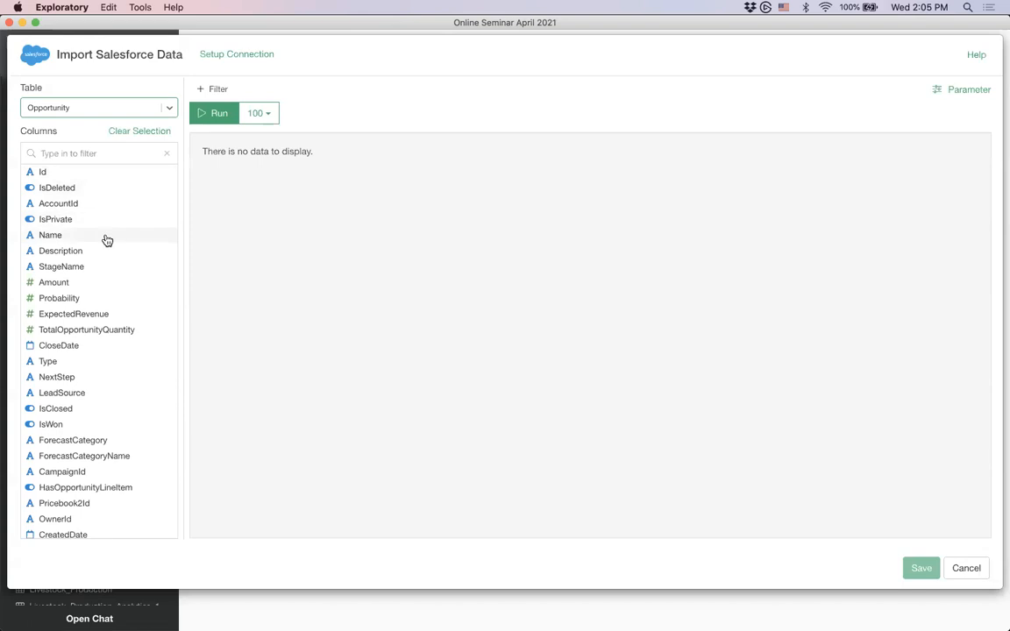
# Include all Opportunity columns from Name through LastActivityDate in the import
pyautogui.scroll(-5, 106, 239)
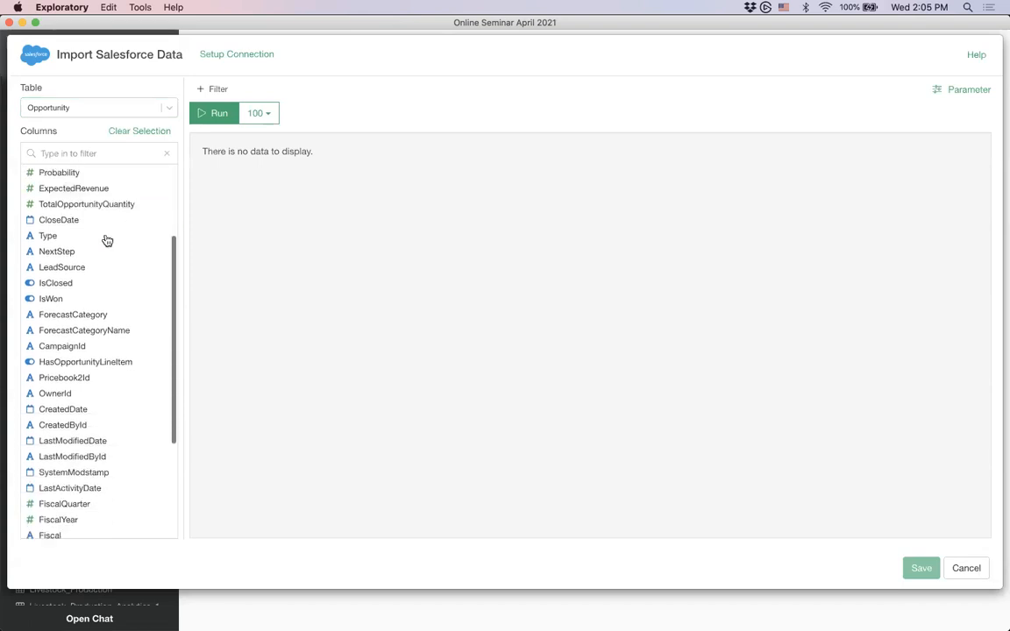
pyautogui.scroll(-2, 107, 241)
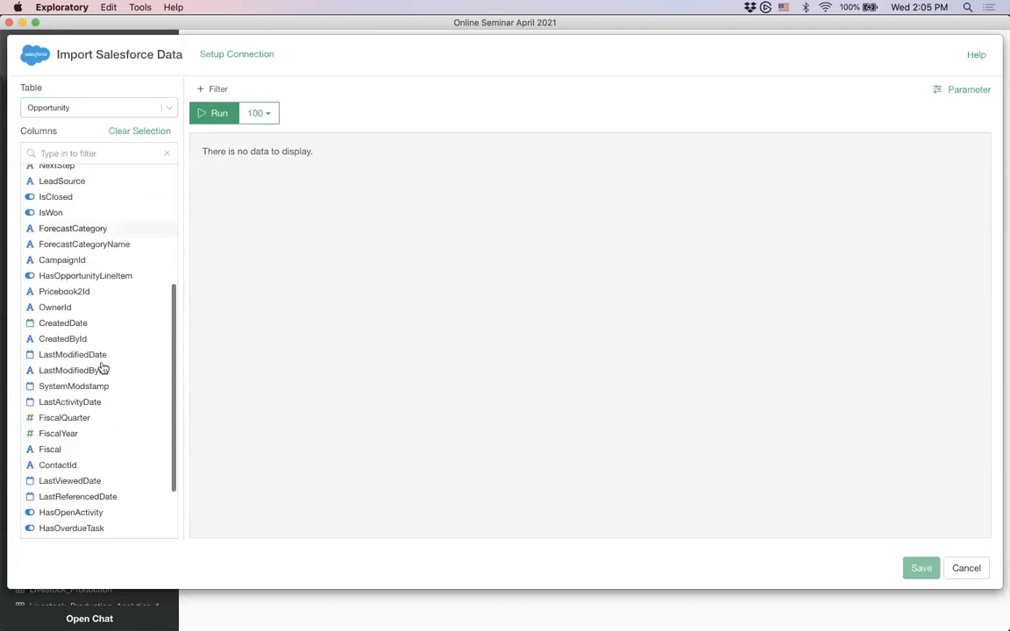
pyautogui.keyDown('shift'); pyautogui.click(115, 407); pyautogui.keyUp('shift')
pyautogui.scroll(5, 114, 406)
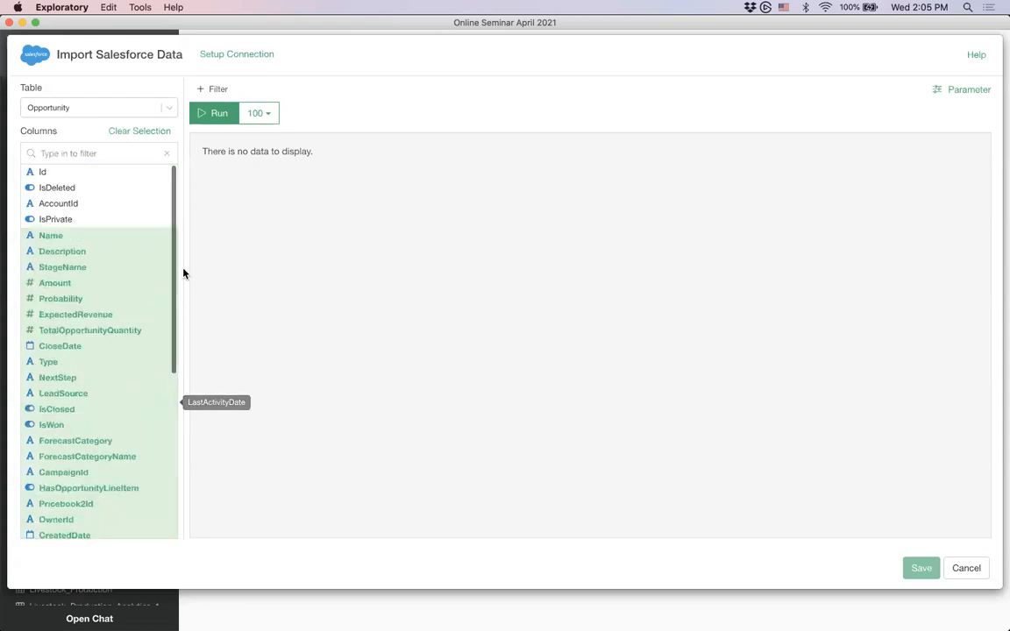
# Run the query to preview the Opportunity data and look across all its columns
pyautogui.click(211, 114)
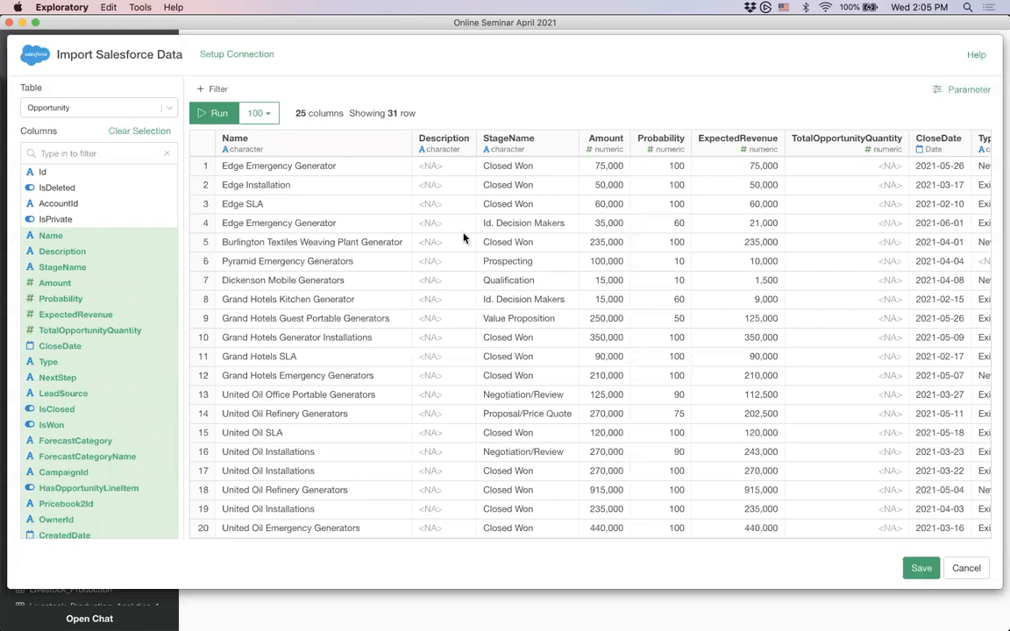
pyautogui.hscroll(10, 470, 263)
pyautogui.hscroll(5, 469, 263)
pyautogui.hscroll(-10, 470, 262)
pyautogui.hscroll(-8, 456, 238)
# Exclude the Description, TotalOpportunityQuantity and NextStep columns from the import selection
pyautogui.scroll(-3, 136, 349)
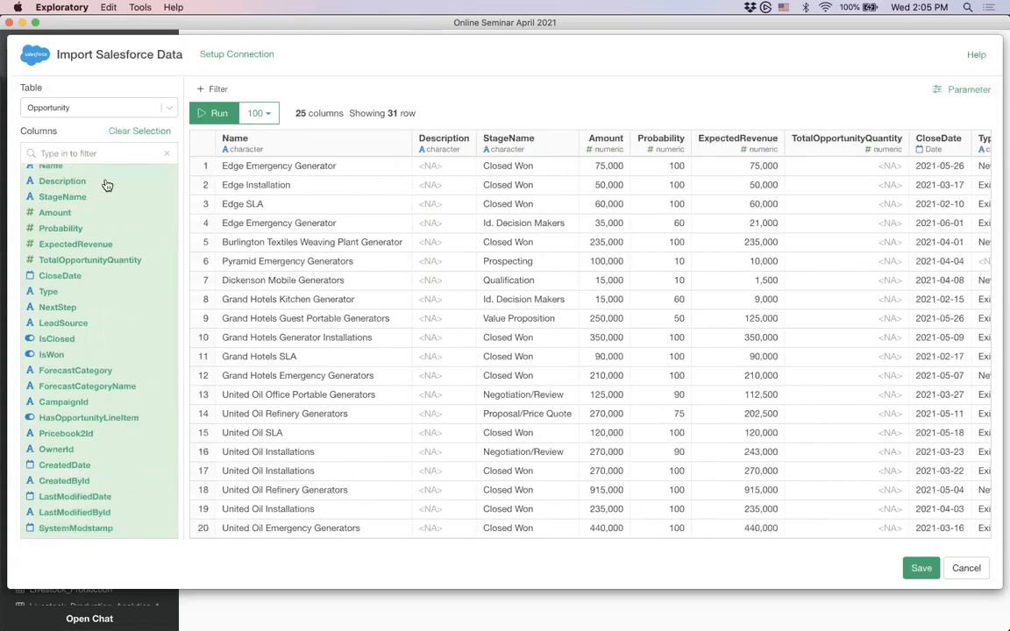
pyautogui.click(106, 185)
pyautogui.scroll(1, 106, 184)
pyautogui.click(106, 291)
pyautogui.hscroll(8, 749, 205)
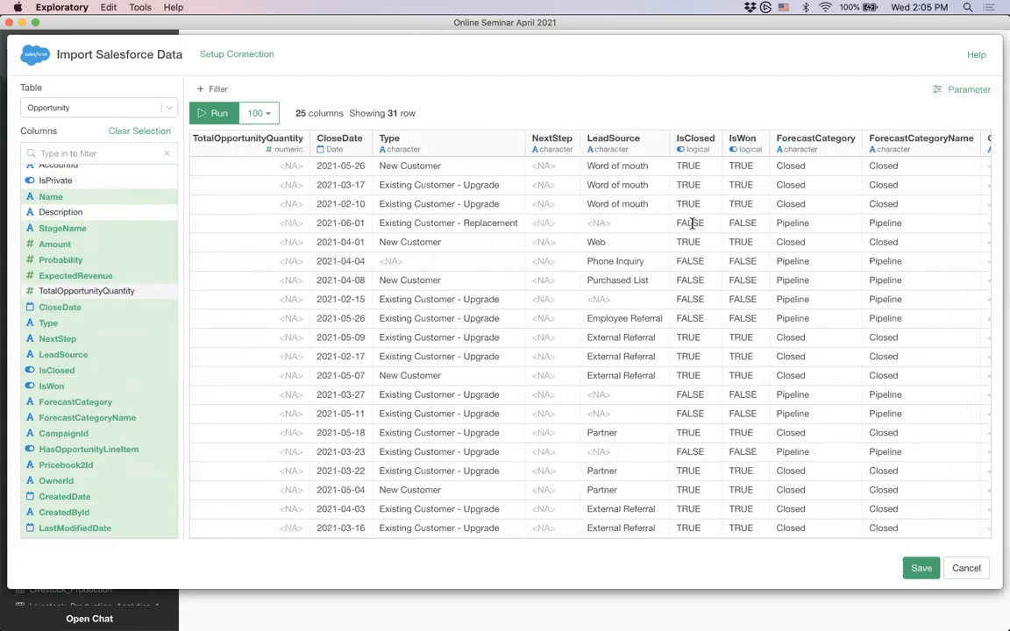
pyautogui.click(102, 341)
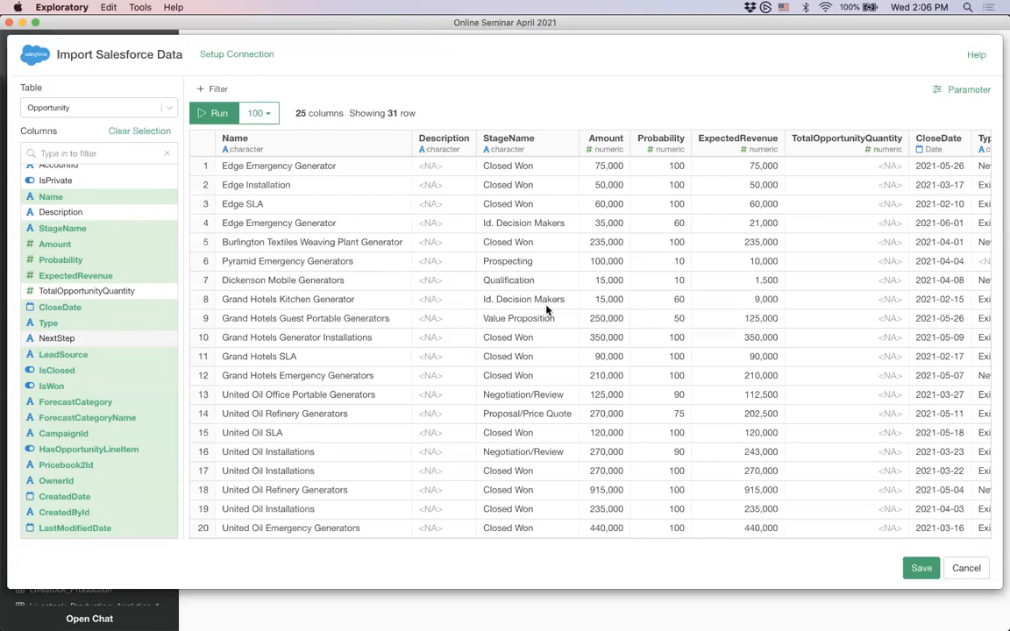
# Set up a filter on StageName using Is In (Multiple Values) with Closed Won and Closed Lost
pyautogui.click(217, 89)
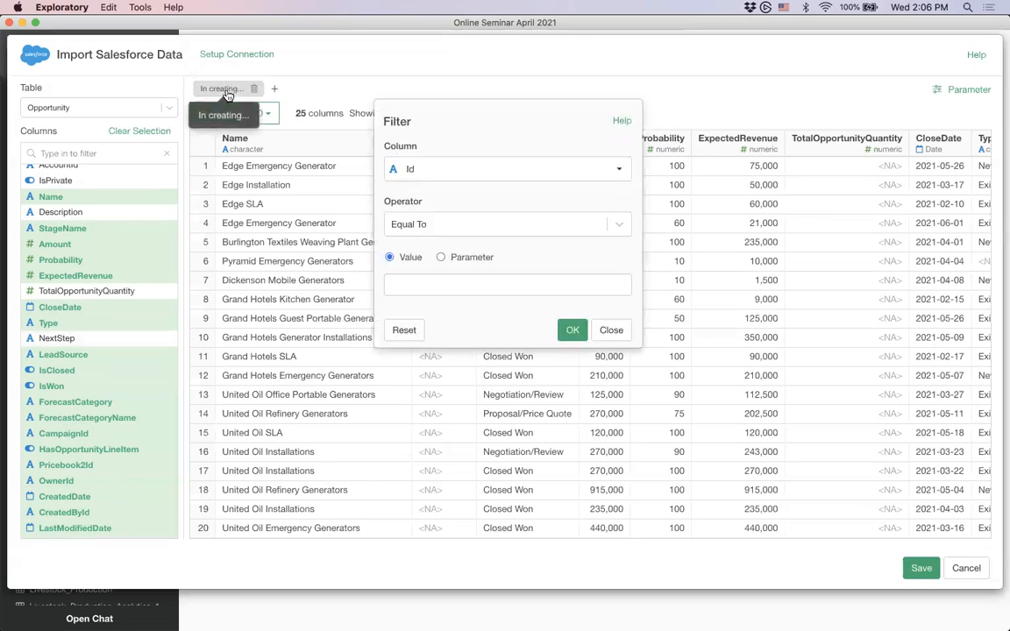
pyautogui.click(471, 180)
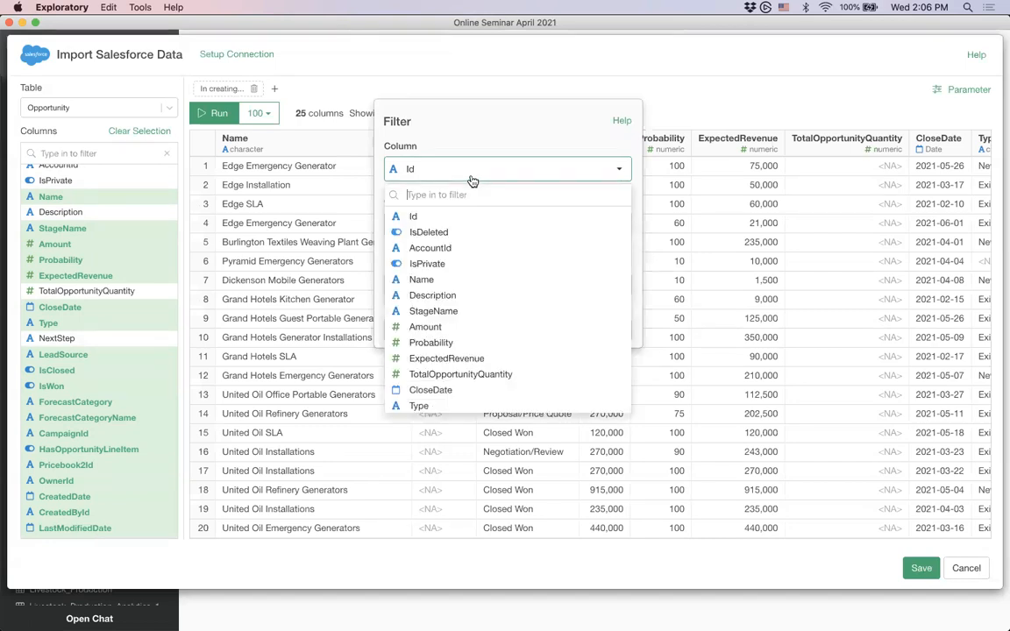
pyautogui.click(485, 314)
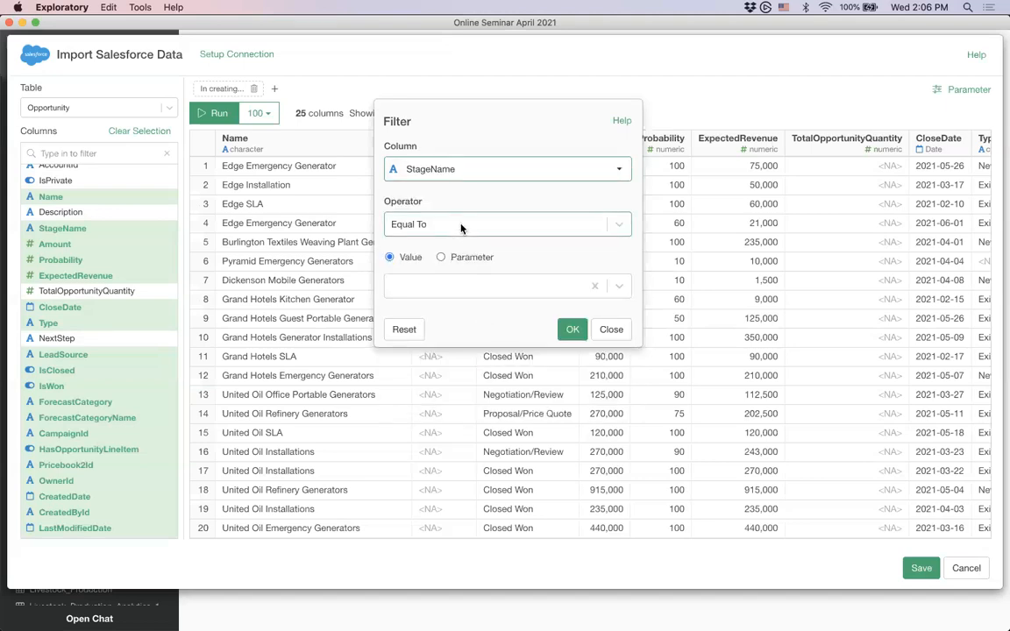
pyautogui.click(461, 226)
pyautogui.click(470, 296)
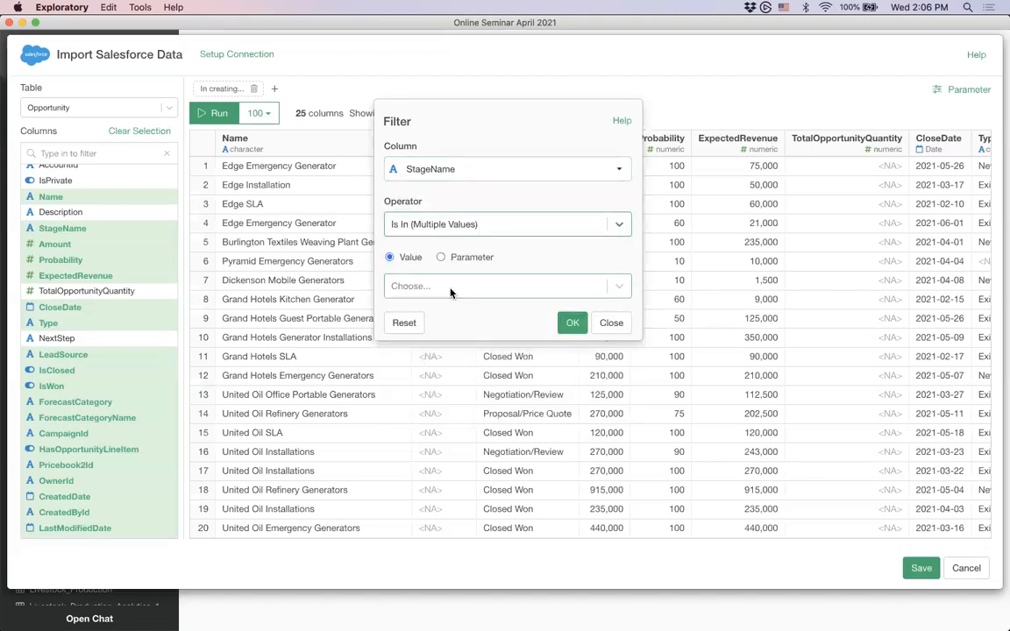
pyautogui.click(451, 288)
pyautogui.write('clo')
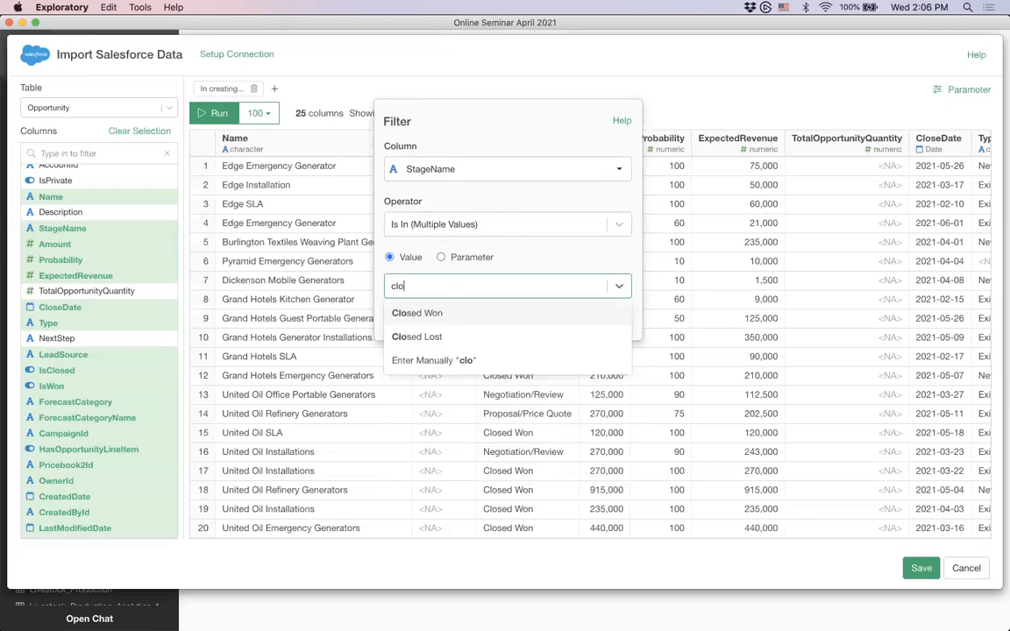
pyautogui.press('Return')
pyautogui.write('clo')
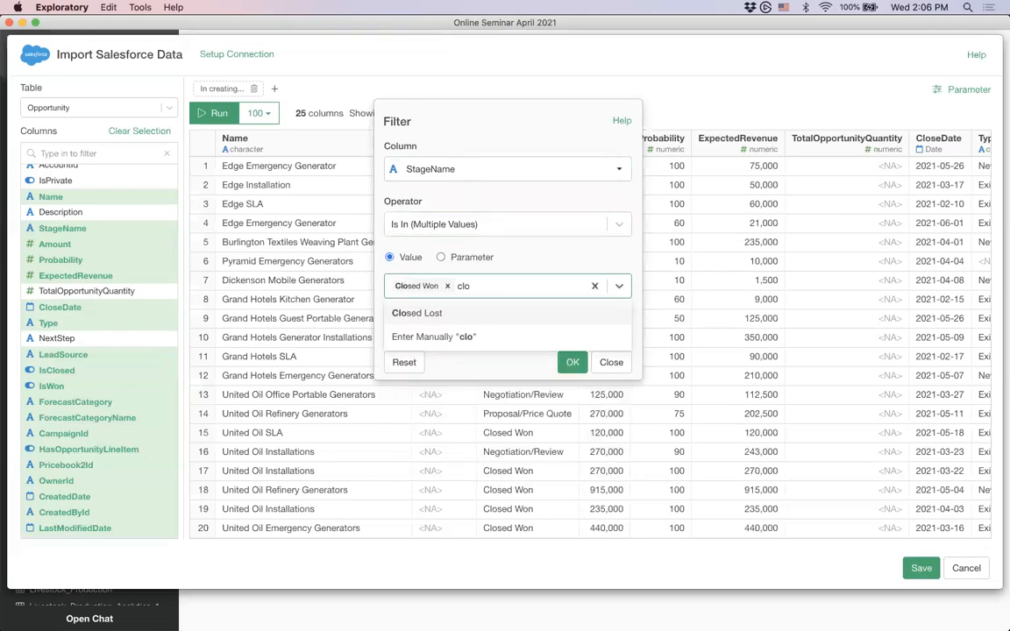
pyautogui.press('Return')
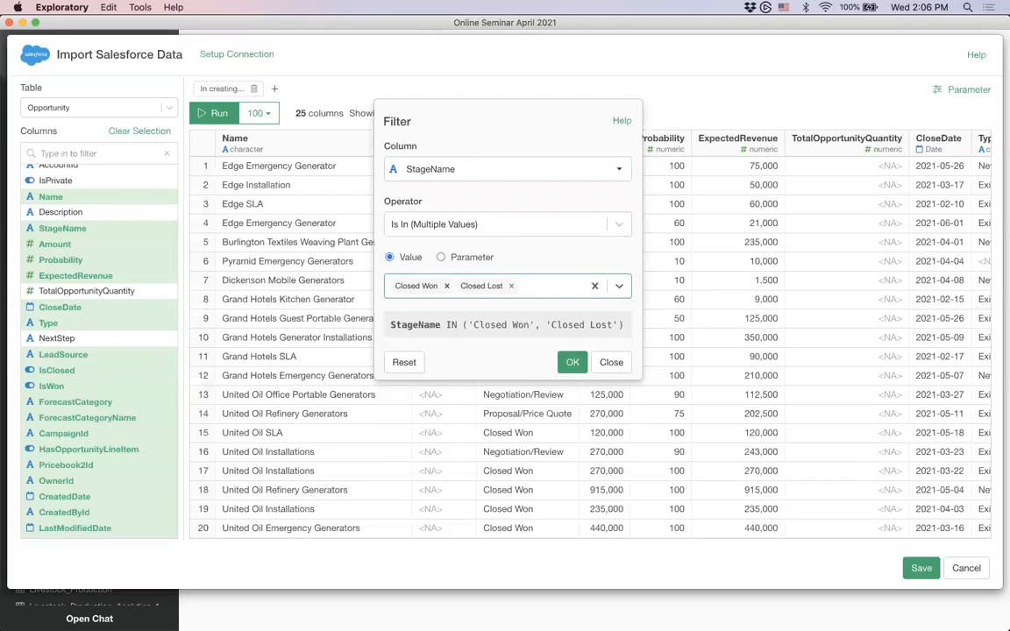
# Switch the filter to CloseDate with the Relative Dates operator, date type Month and value Next Month
pyautogui.click(516, 177)
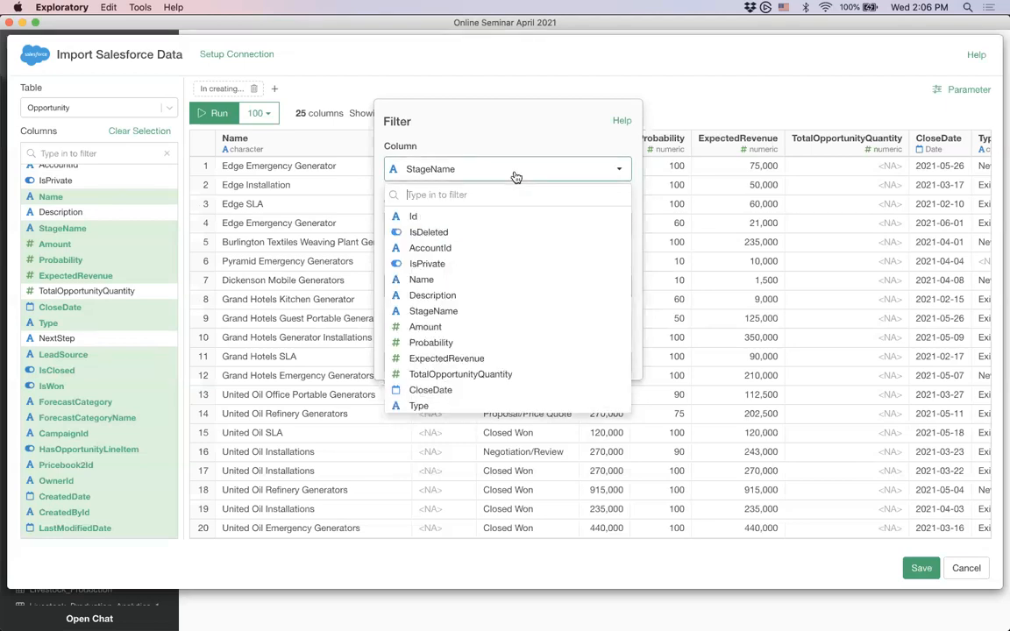
pyautogui.scroll(-2, 503, 320)
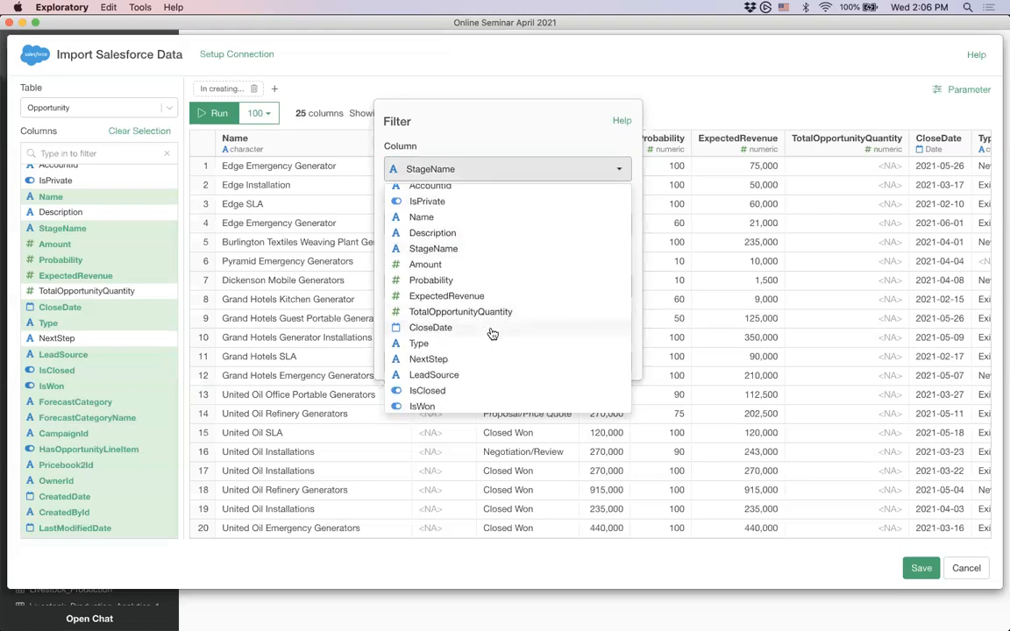
pyautogui.click(491, 328)
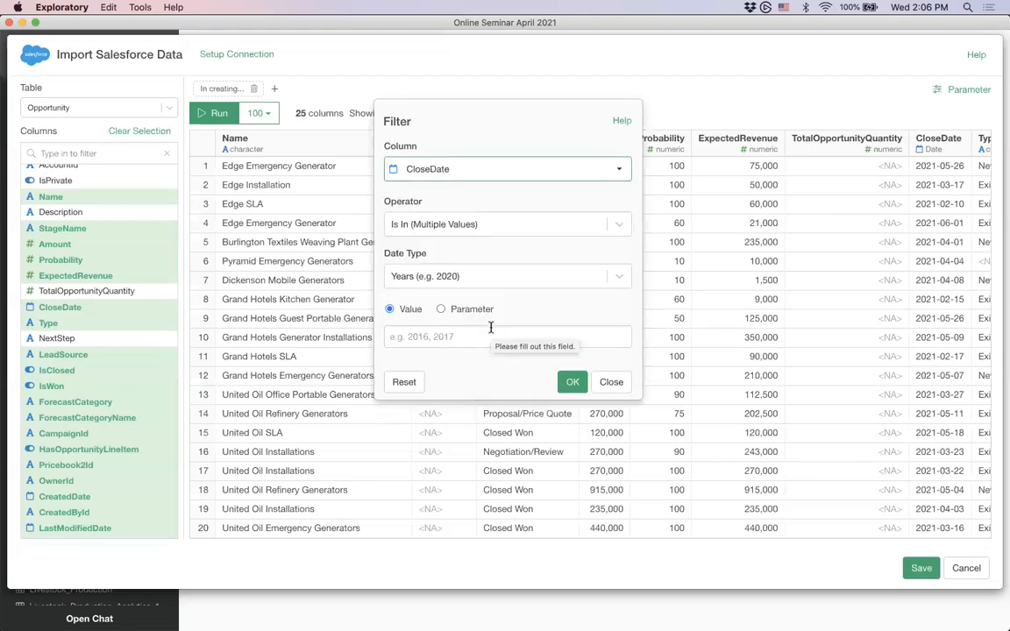
pyautogui.click(507, 230)
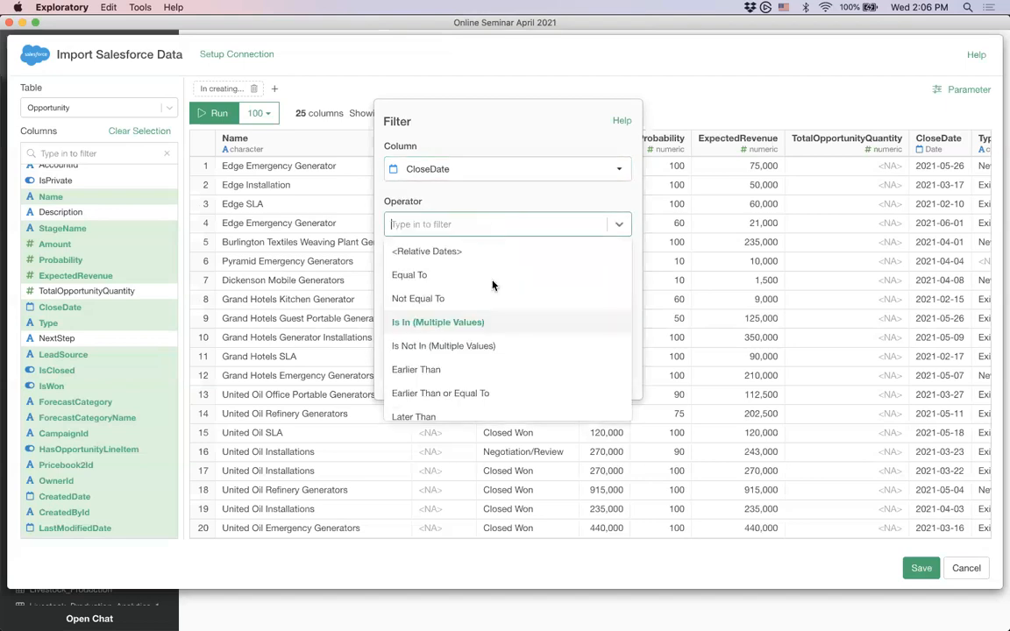
pyautogui.click(499, 252)
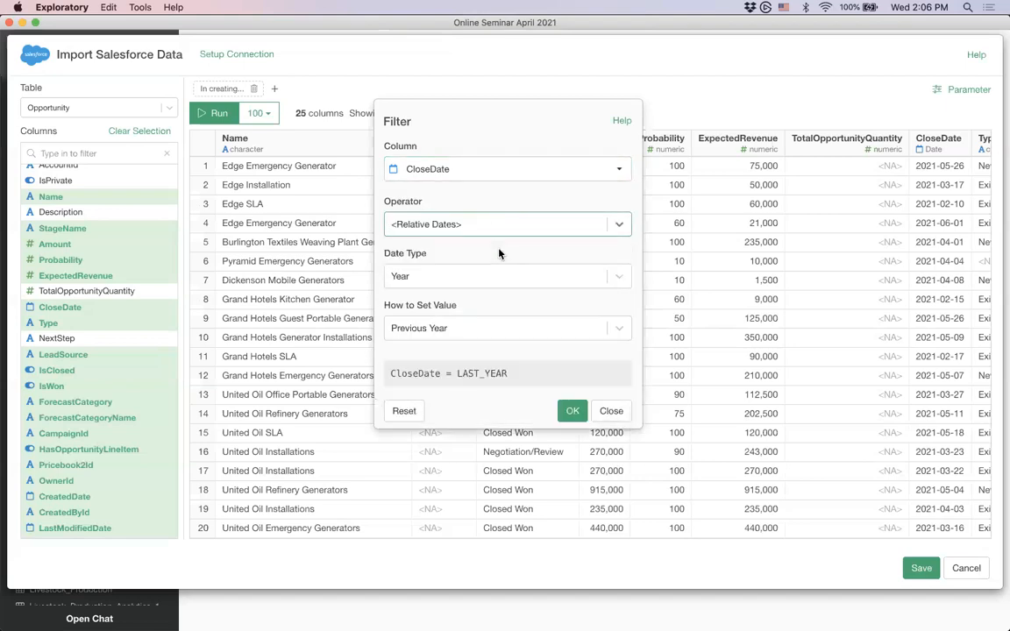
pyautogui.click(455, 277)
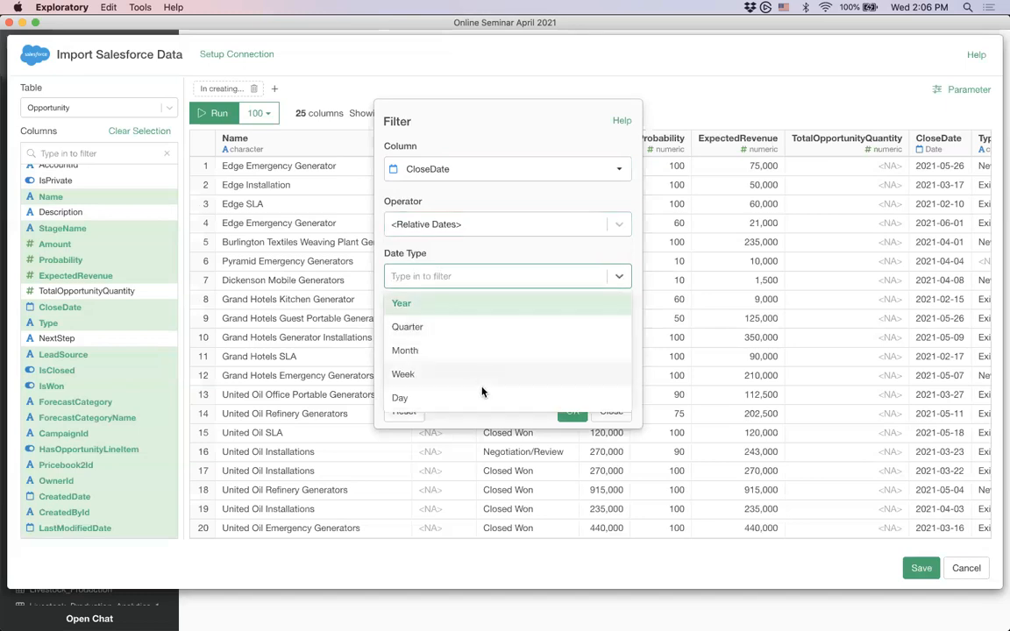
pyautogui.click(478, 349)
pyautogui.click(456, 327)
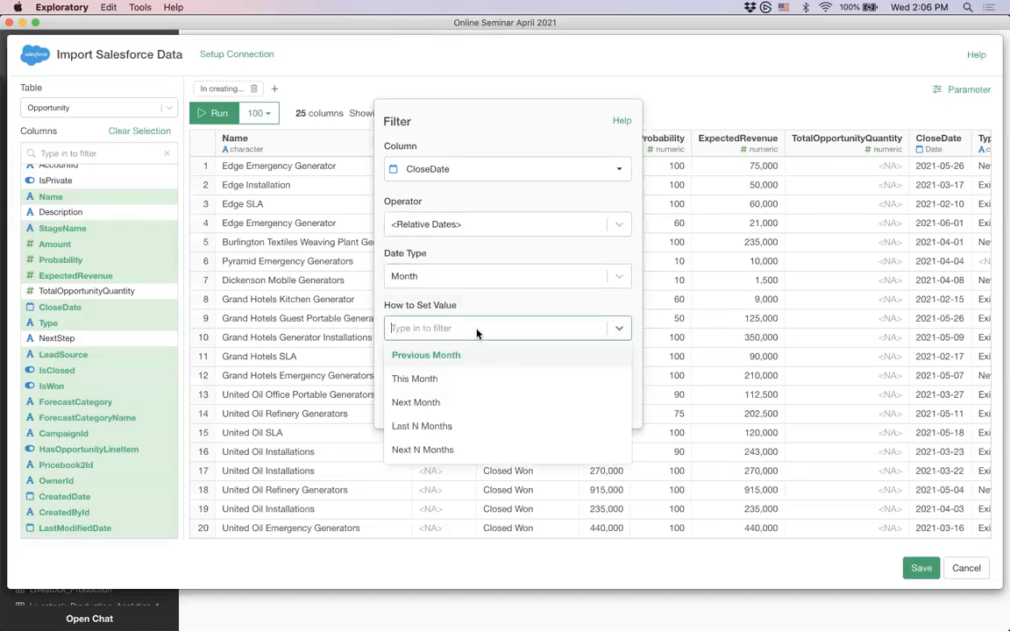
pyautogui.click(484, 402)
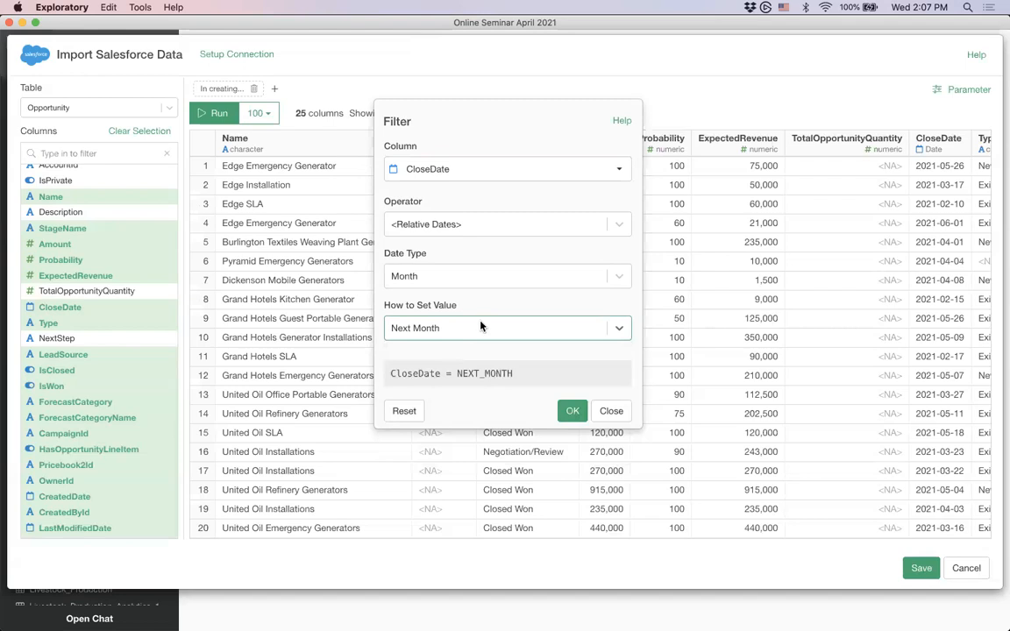
# Set the CloseDate filter to Last N Months with a value of 9 and apply it
pyautogui.click(480, 328)
pyautogui.click(477, 423)
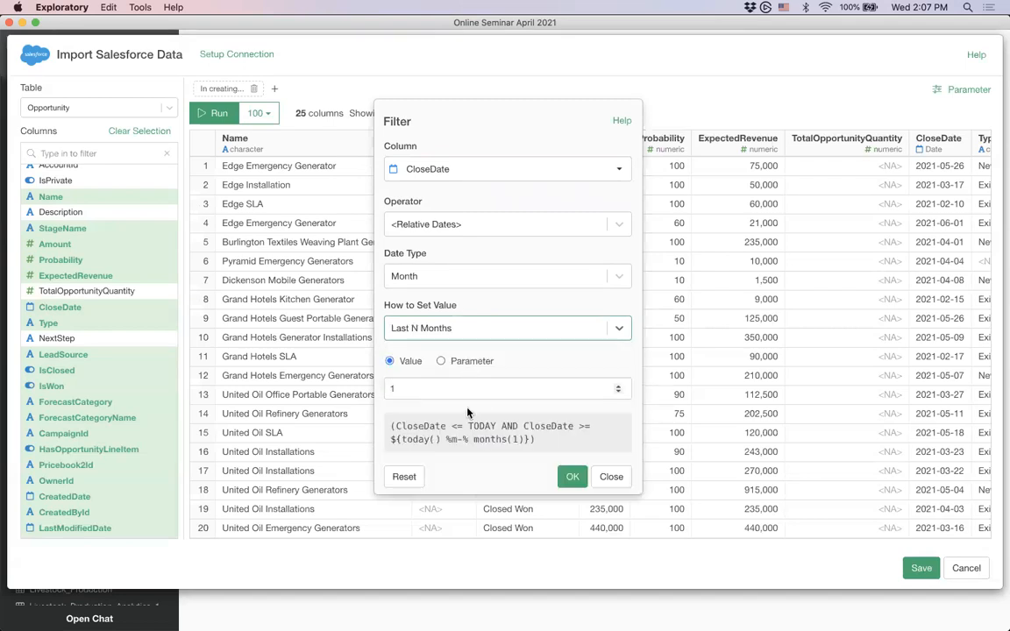
pyautogui.click(465, 388)
pyautogui.press('BackSpace')
pyautogui.write('9')
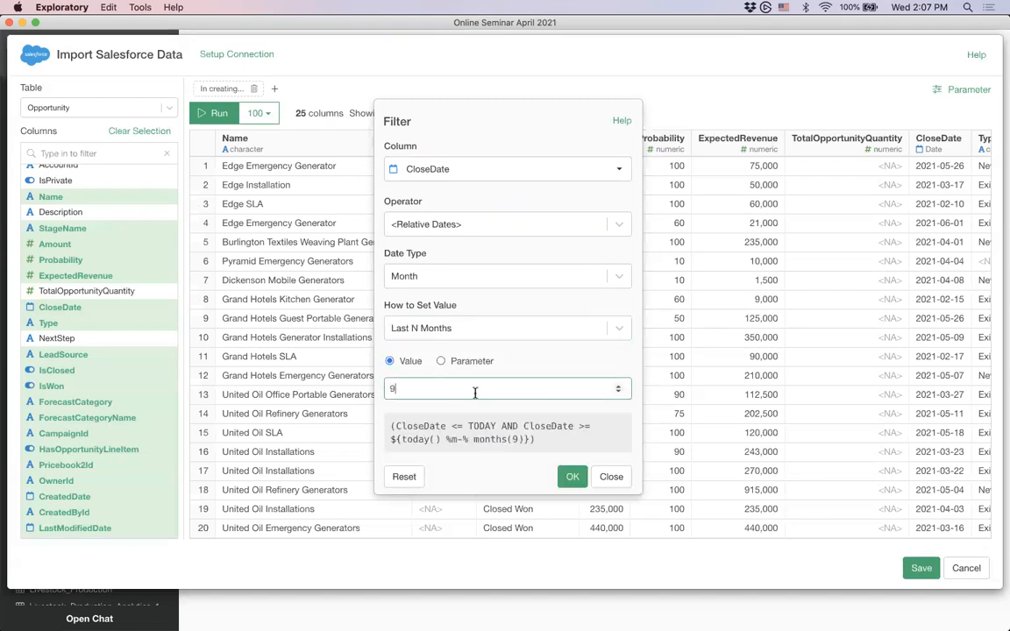
pyautogui.click(568, 479)
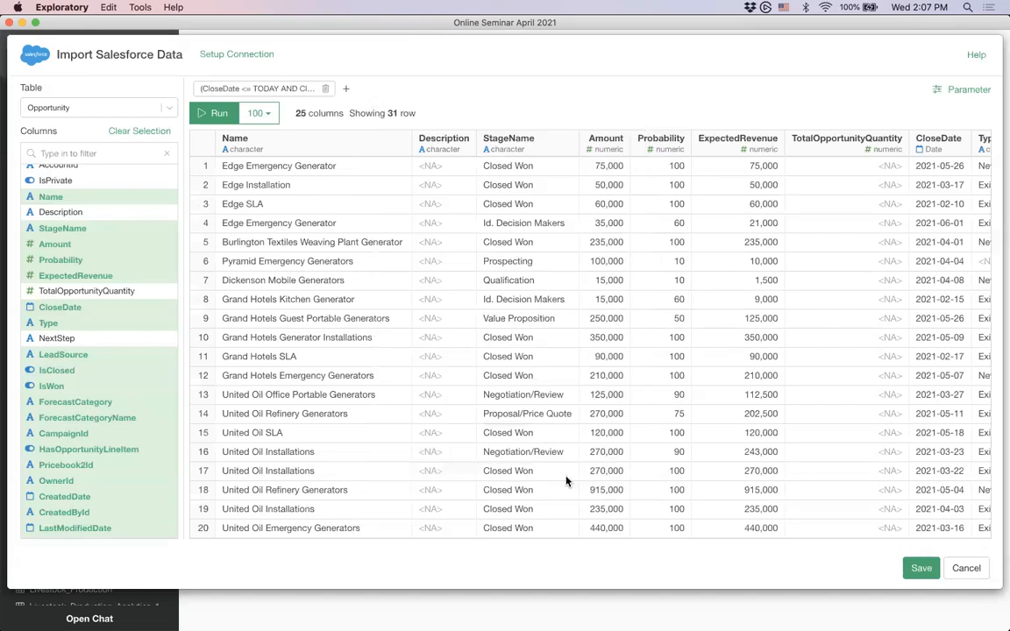
# Rerun the preview with the CloseDate filter applied, and remove that filter
pyautogui.click(211, 118)
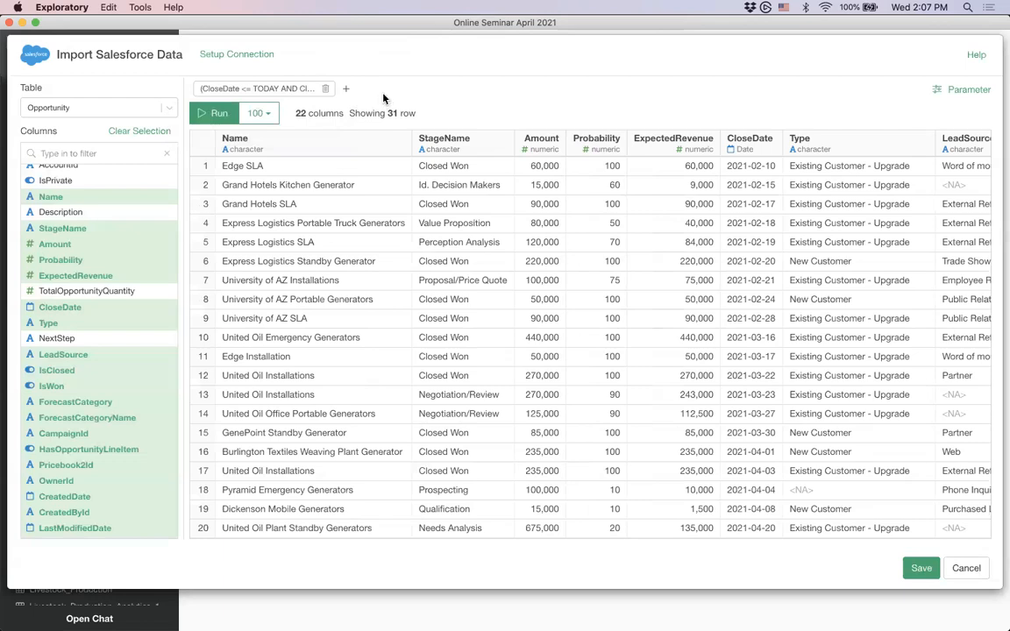
pyautogui.click(324, 88)
pyautogui.click(297, 116)
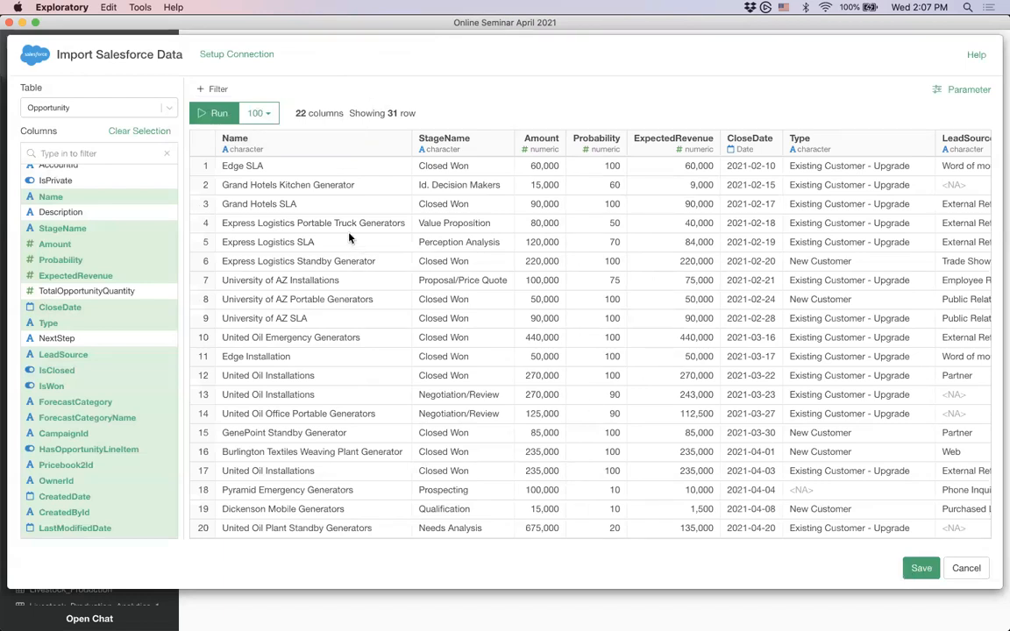
# Save the Salesforce import as a new data frame under the suggested name
pyautogui.click(920, 569)
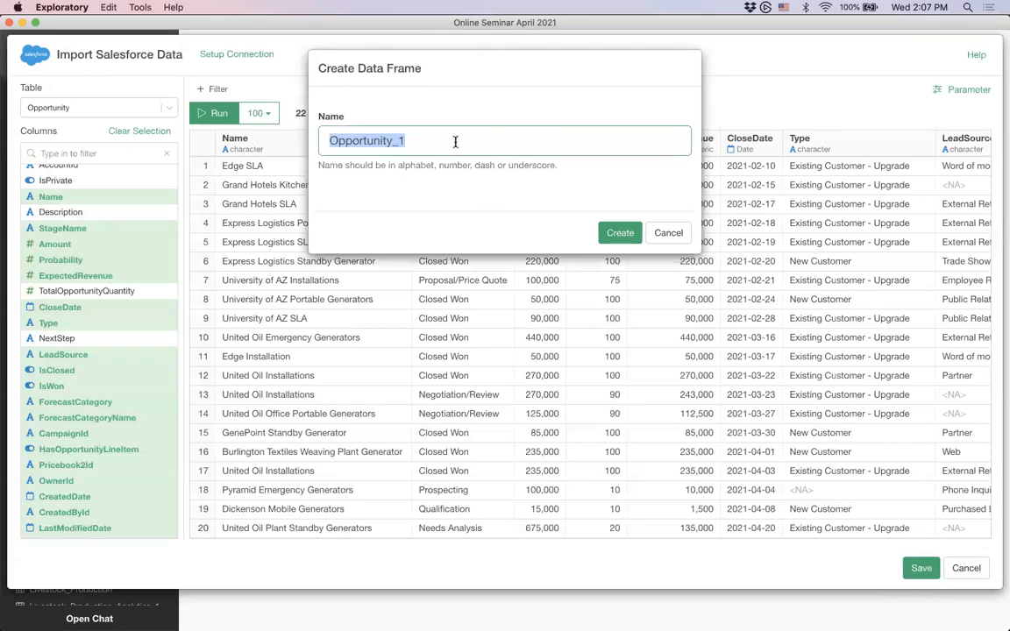
pyautogui.click(619, 232)
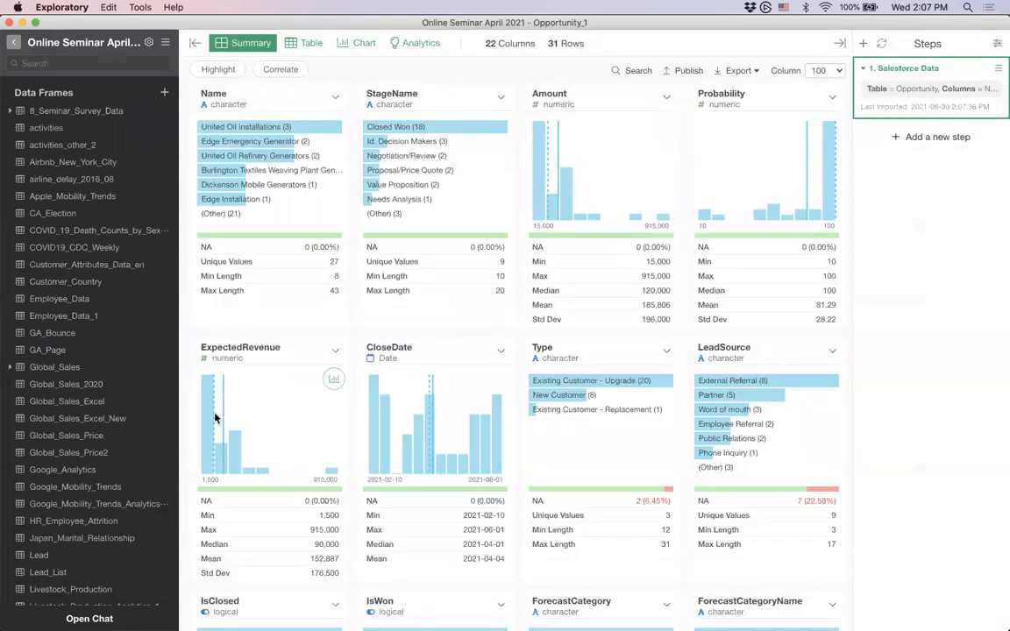
# Locate the new data frame in the list, hide the list and examine the column summaries
pyautogui.scroll(-8, 147, 442)
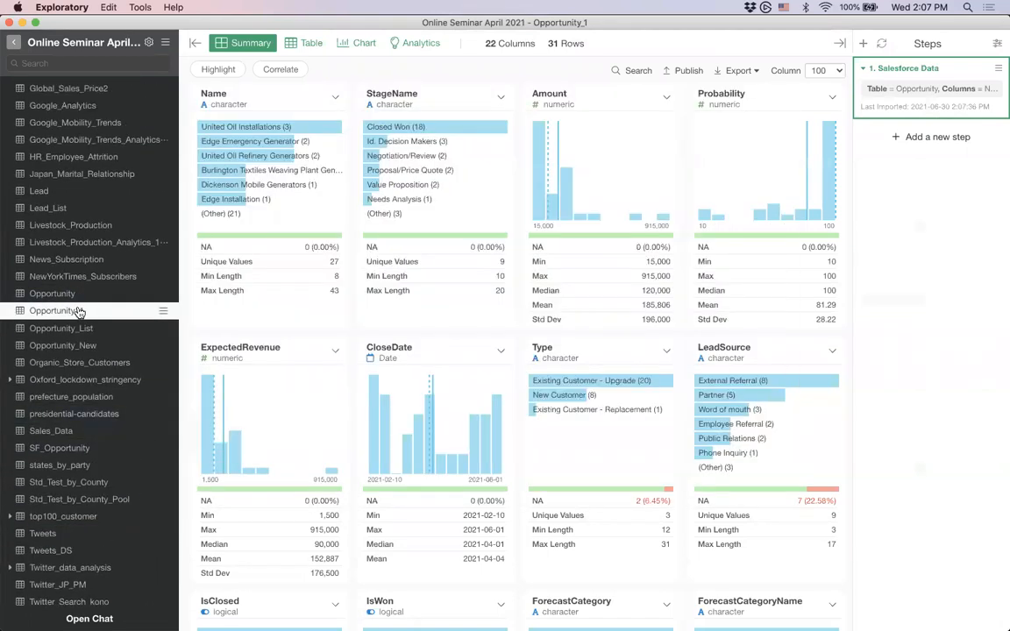
pyautogui.click(192, 44)
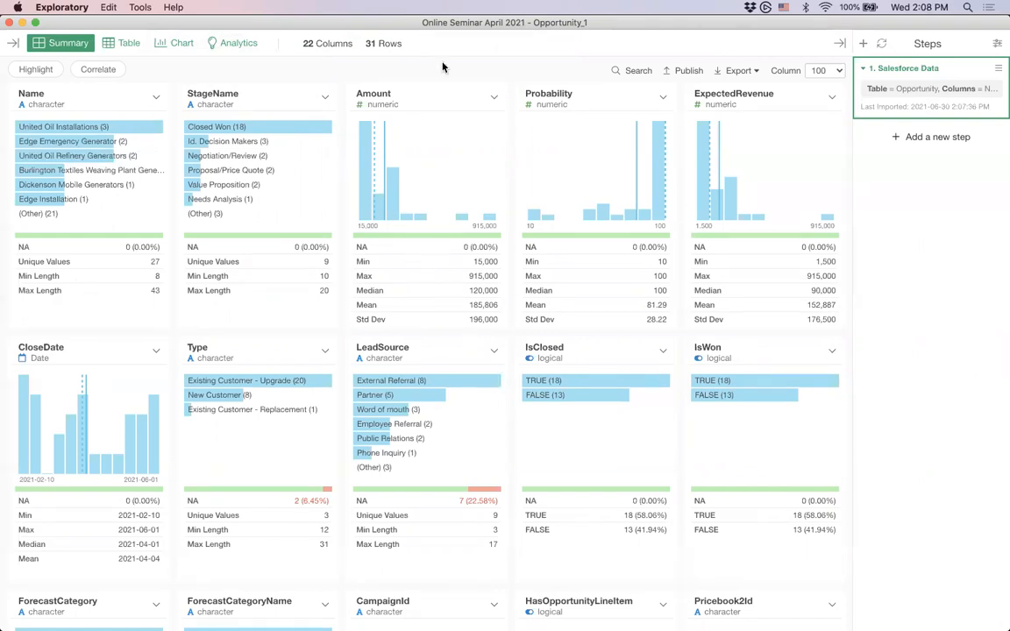
pyautogui.click(434, 123)
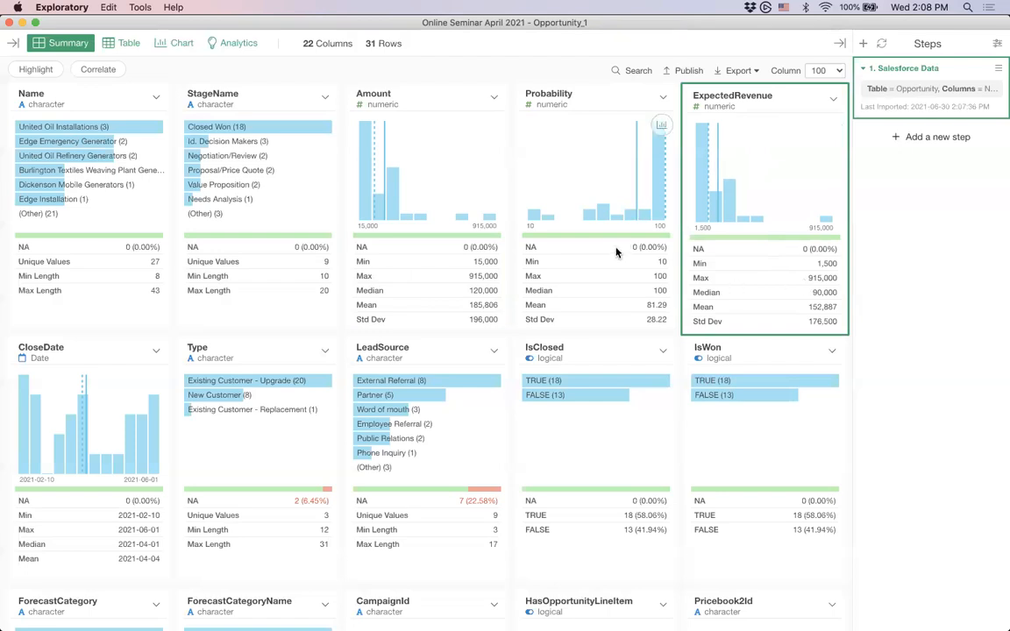
# Examine the StageName and Name column summaries, the table of opportunity rows, and the operations offered for these columns
pyautogui.click(265, 105)
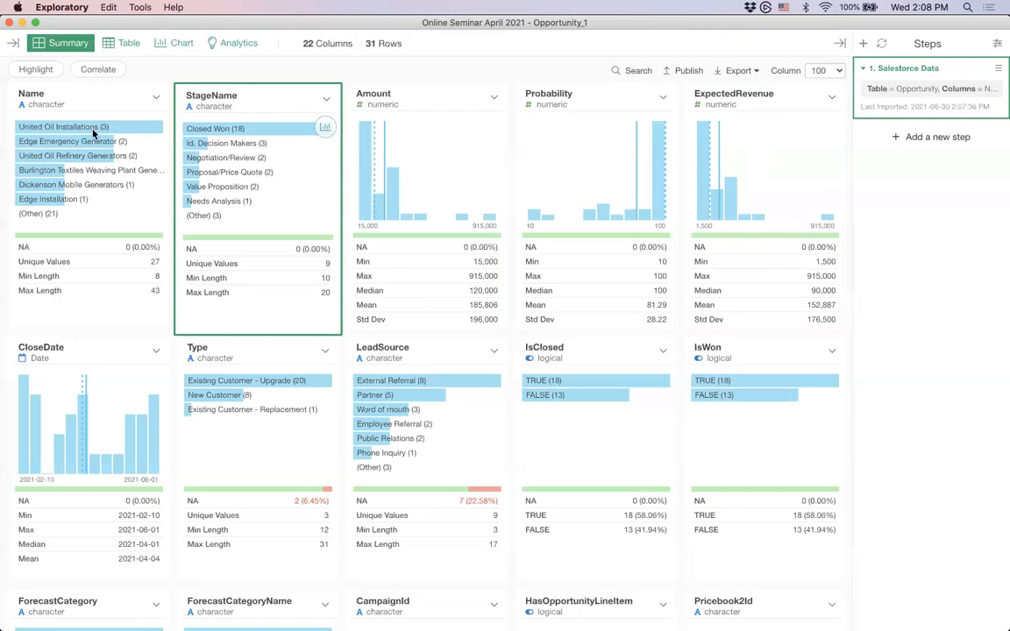
pyautogui.click(123, 263)
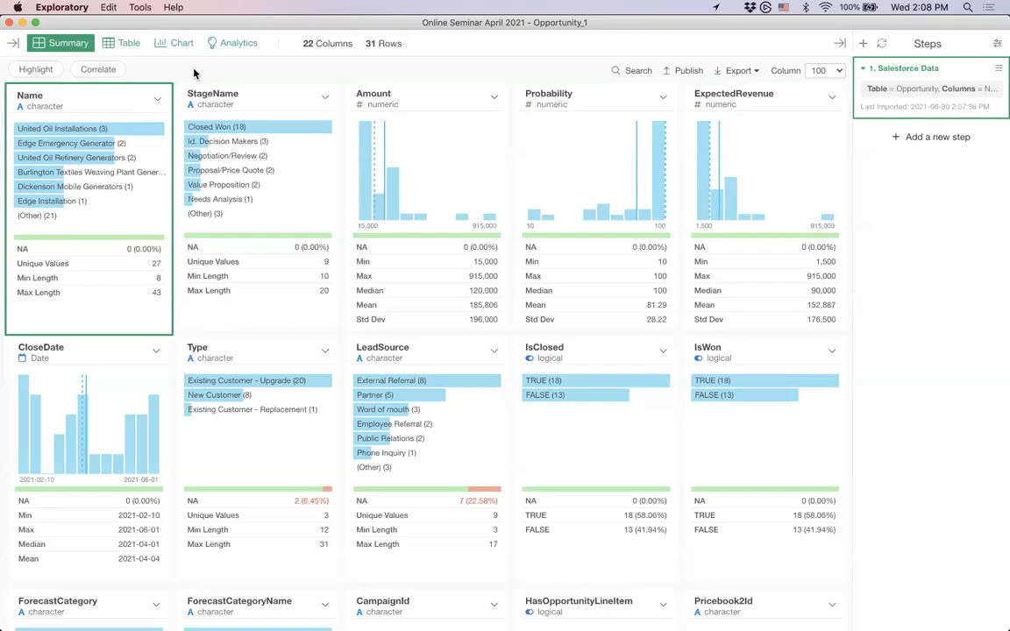
pyautogui.click(157, 100)
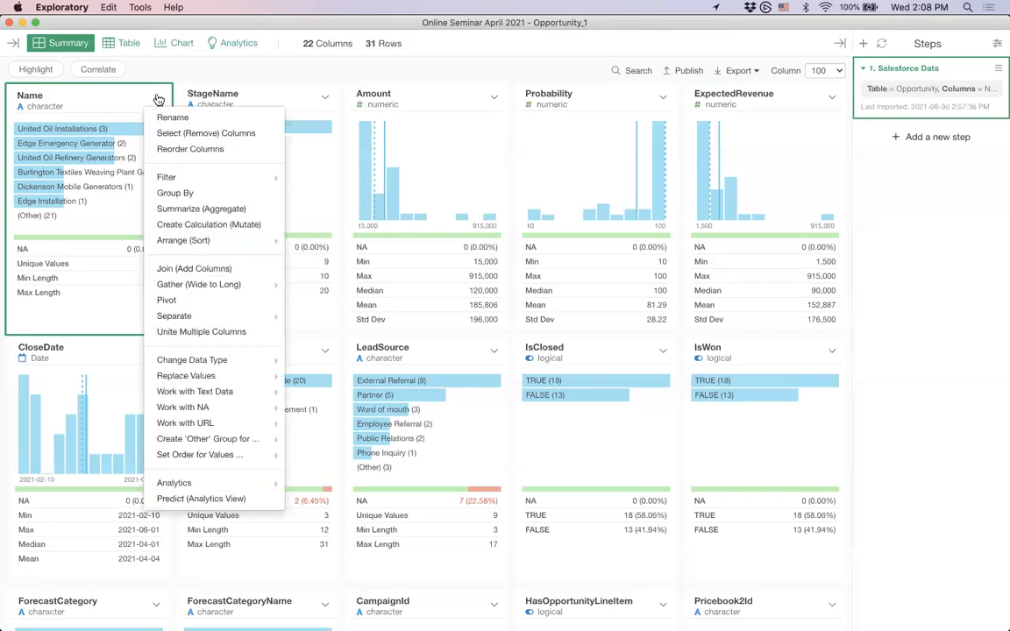
pyautogui.click(126, 43)
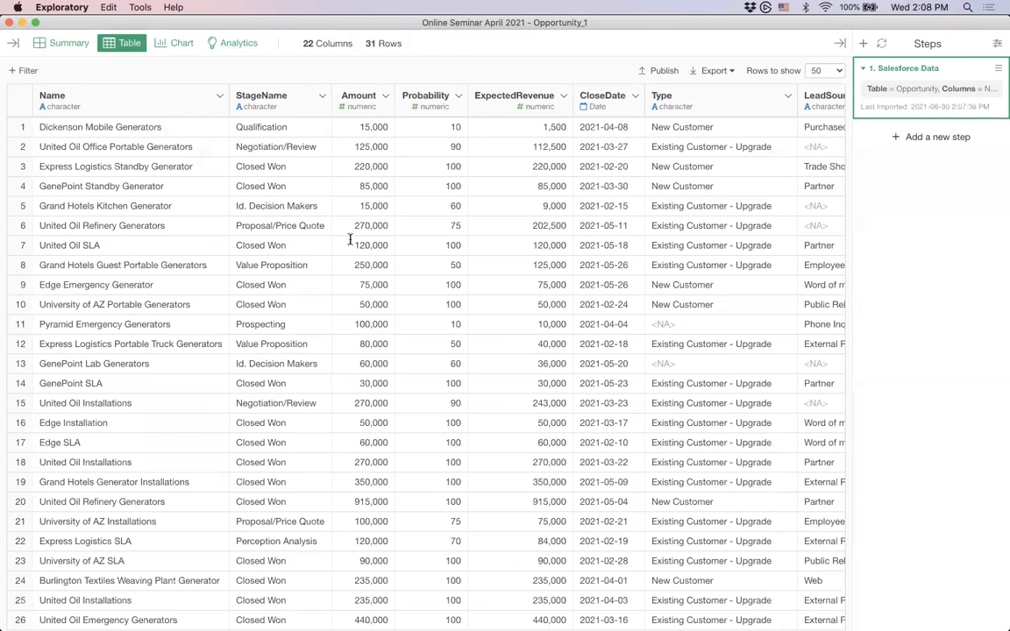
pyautogui.click(322, 97)
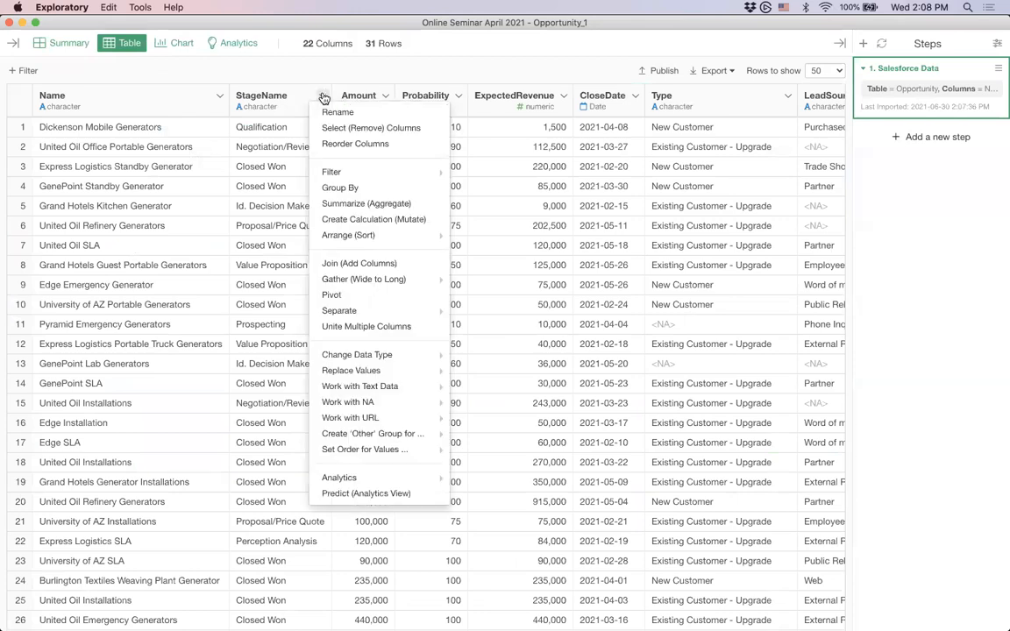
pyautogui.click(221, 96)
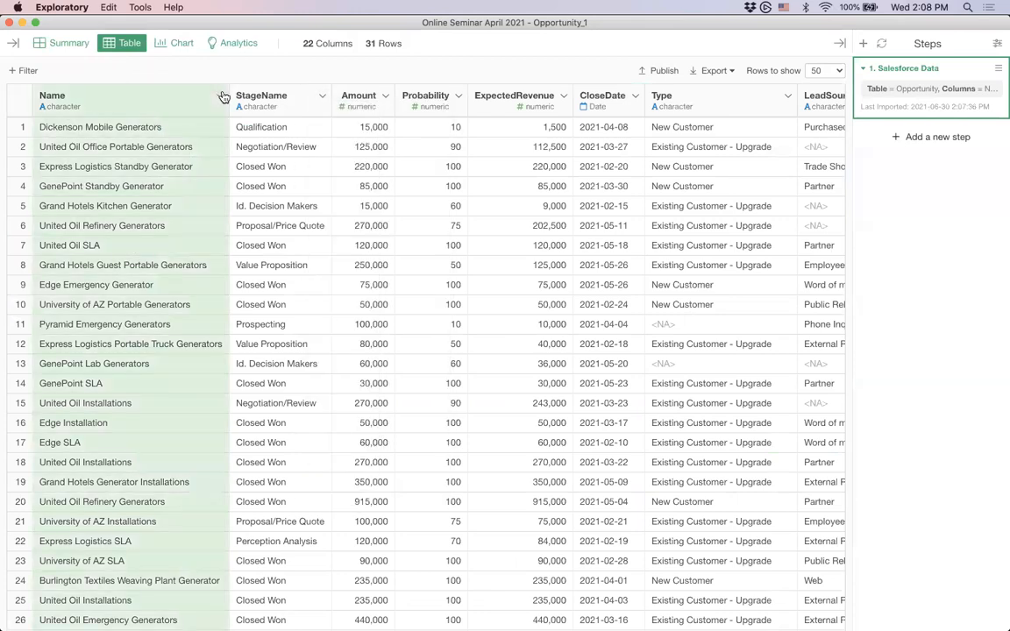
pyautogui.click(223, 96)
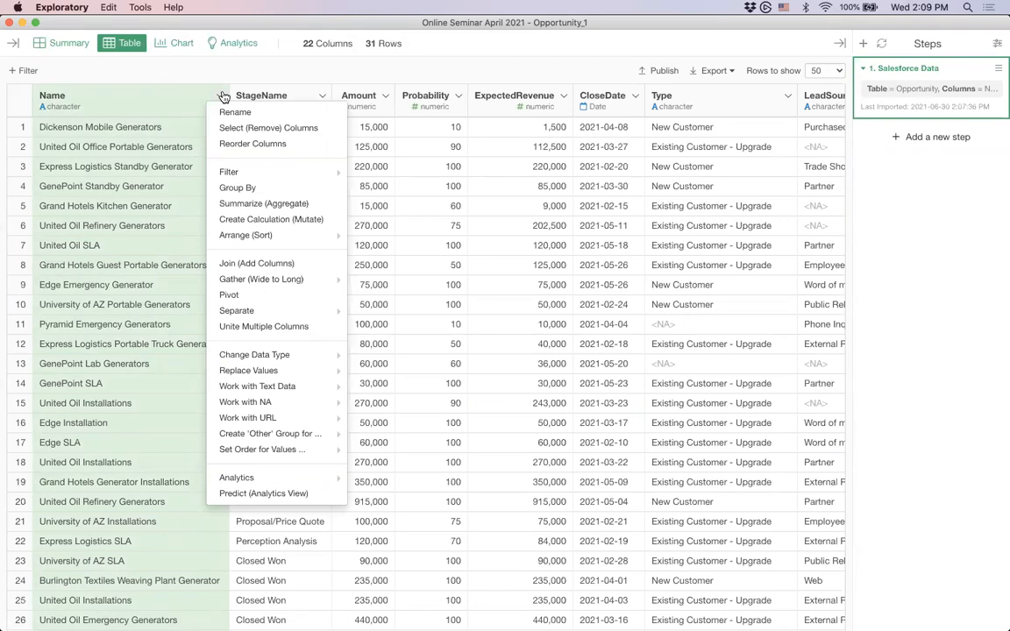
pyautogui.click(185, 96)
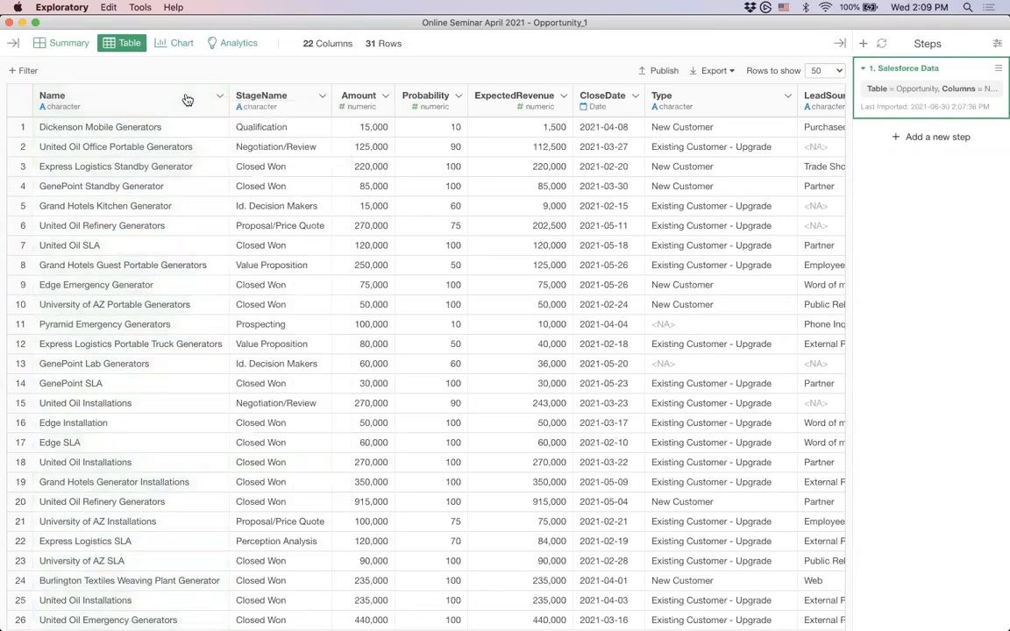
# Create a bar chart from the Name column's summary, with ExpectedRevenue on the Y axis and horizontal orientation
pyautogui.click(67, 43)
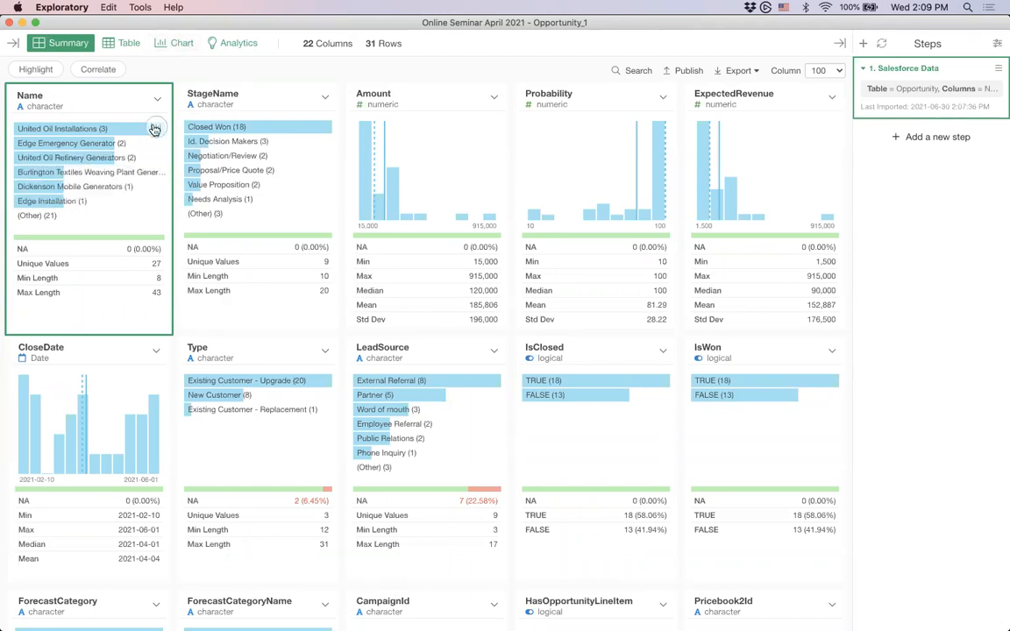
pyautogui.click(154, 129)
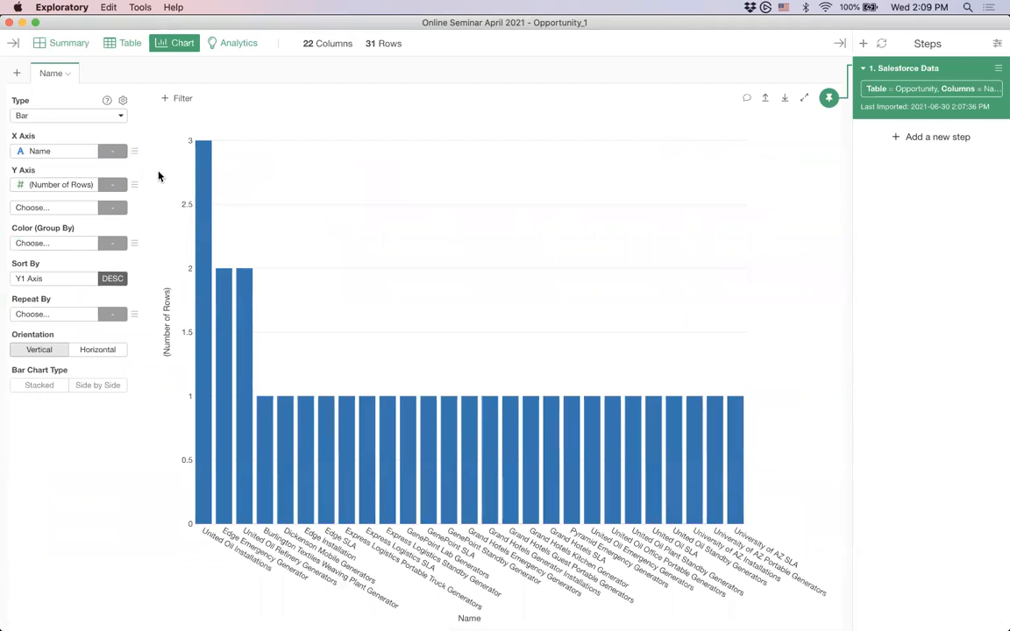
pyautogui.click(52, 189)
pyautogui.click(78, 323)
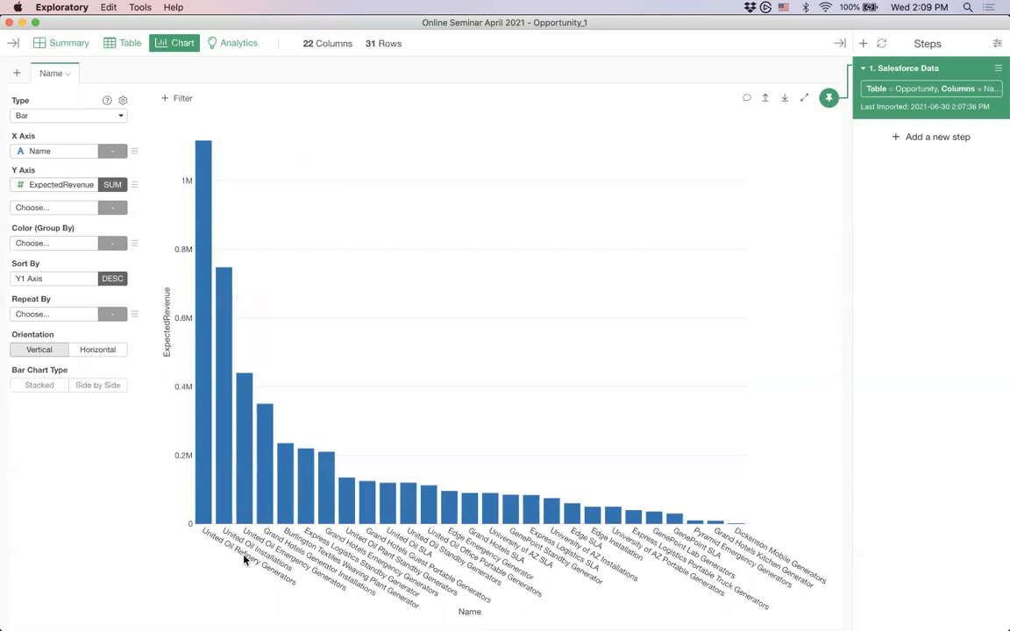
pyautogui.click(99, 358)
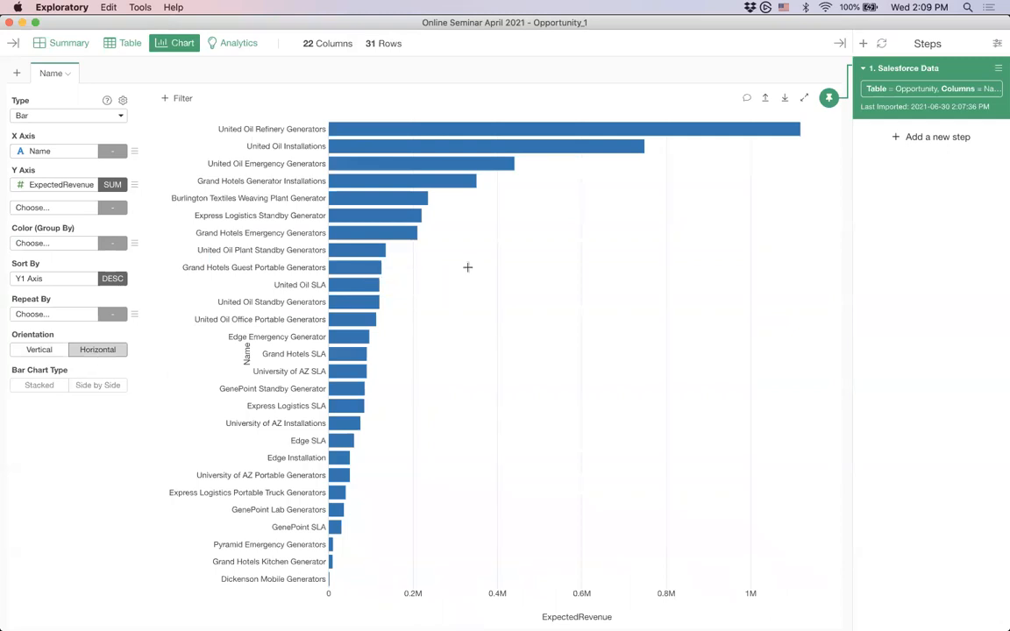
pyautogui.moveTo(711, 126)
# Start a text removal operation with multiple candidates on the Name column in the data table
pyautogui.click(112, 47)
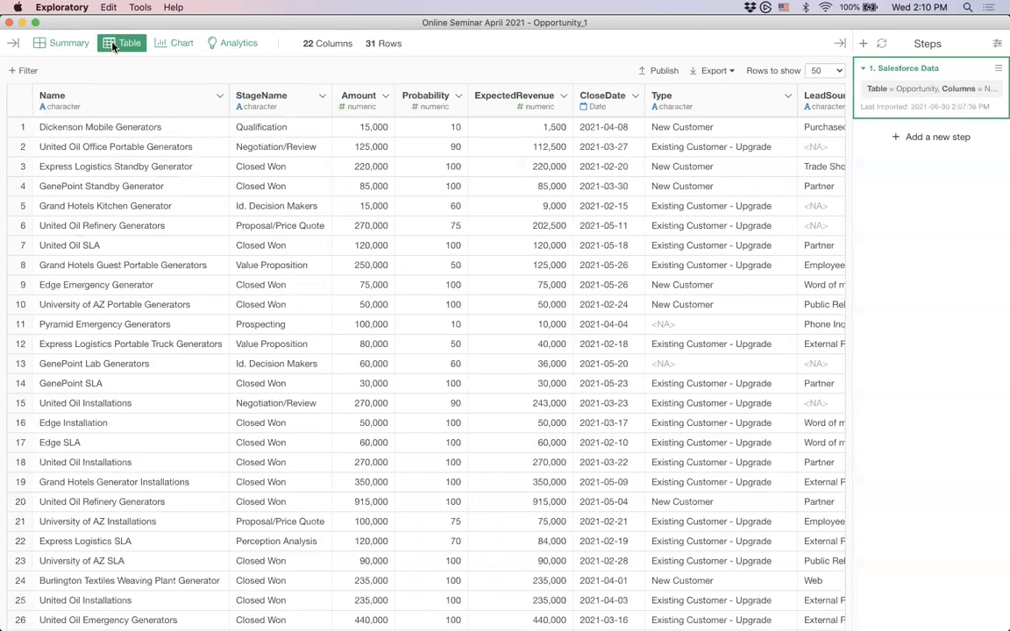
pyautogui.click(218, 97)
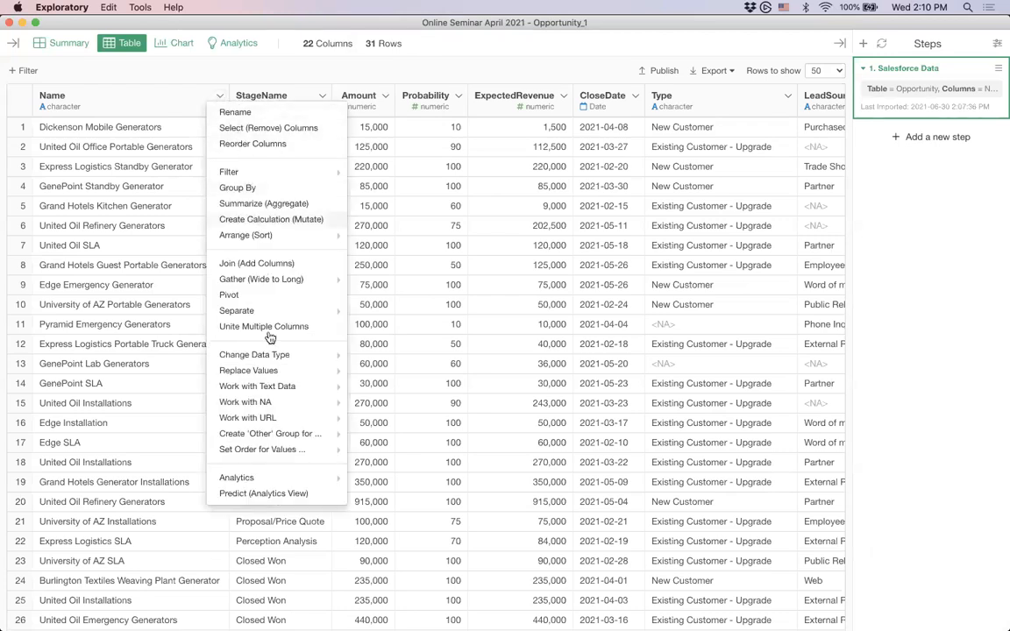
pyautogui.moveTo(263, 388)
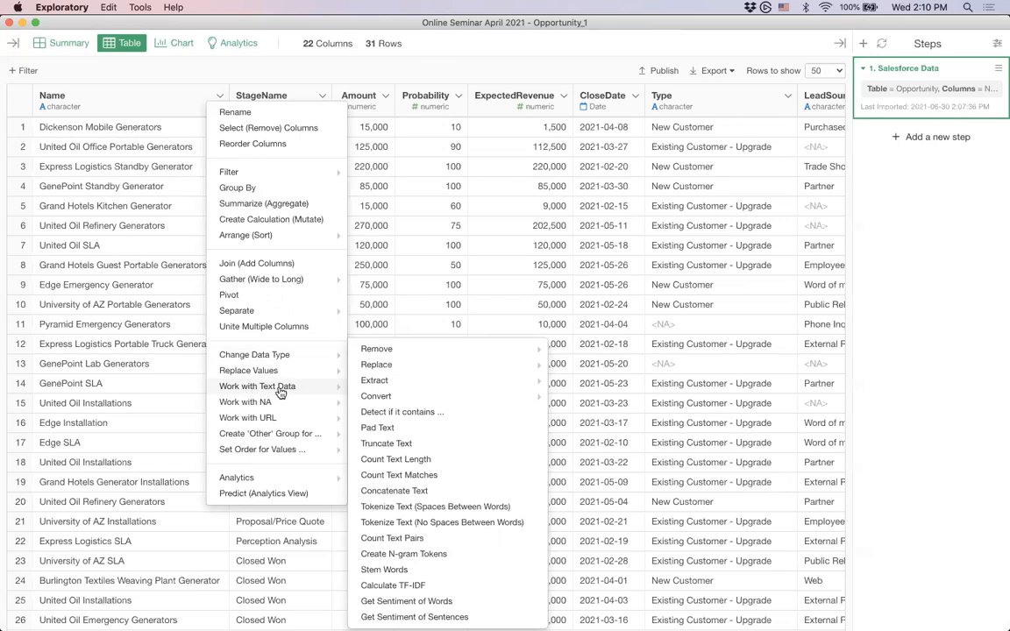
pyautogui.moveTo(458, 366)
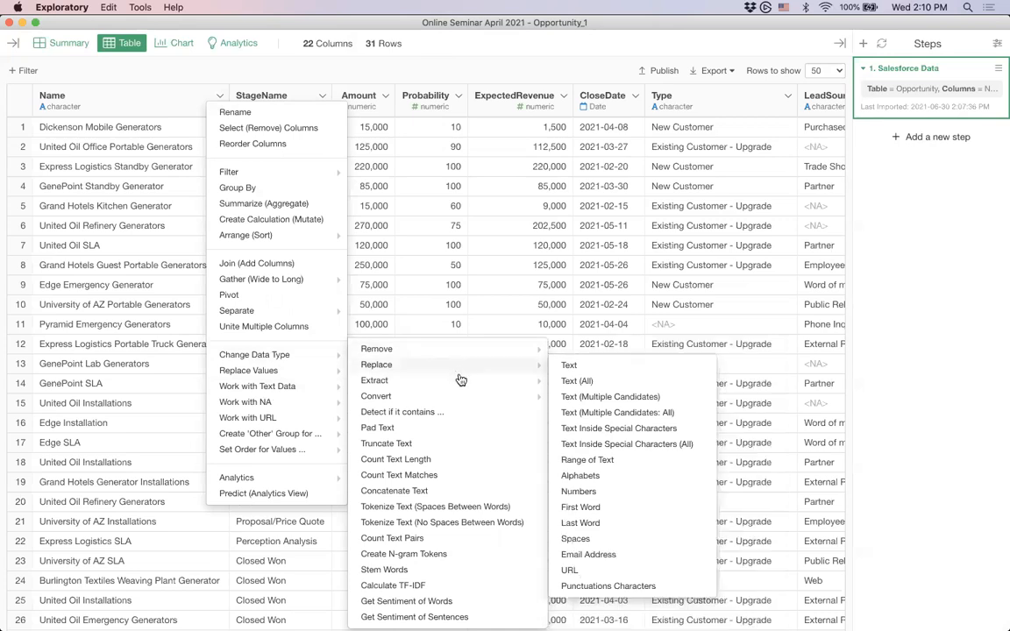
pyautogui.moveTo(465, 402)
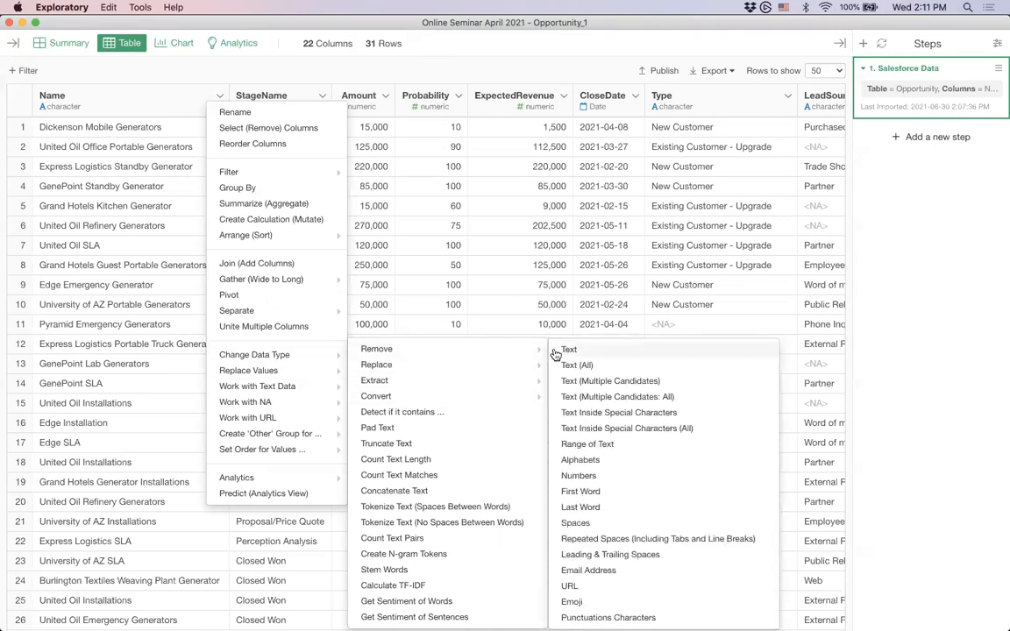
pyautogui.click(602, 383)
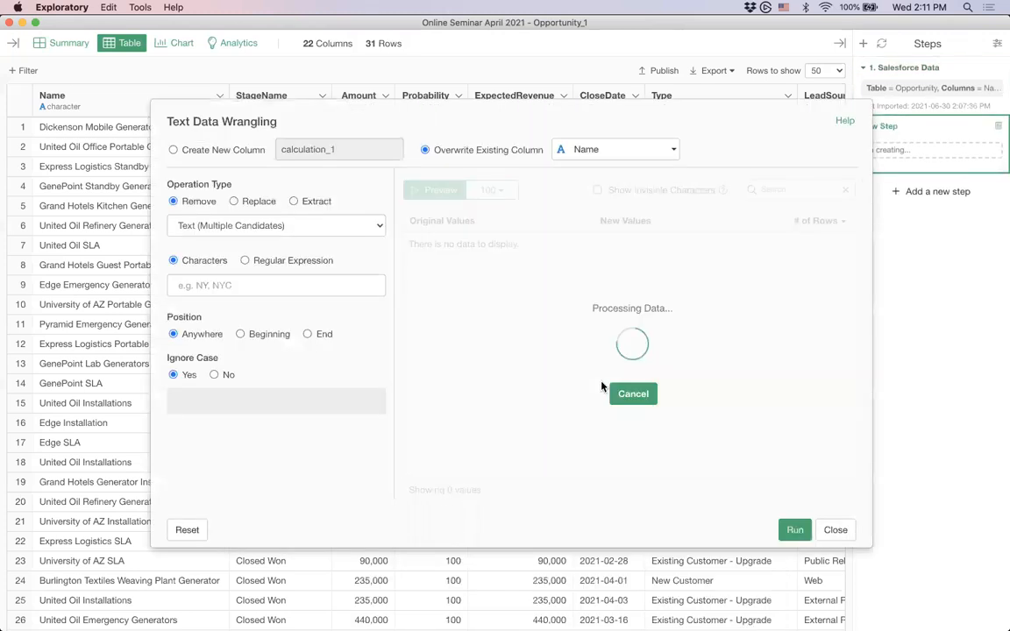
# Set the characters to remove from the Name values to "Generators, Generator, SLA"
pyautogui.click(268, 284)
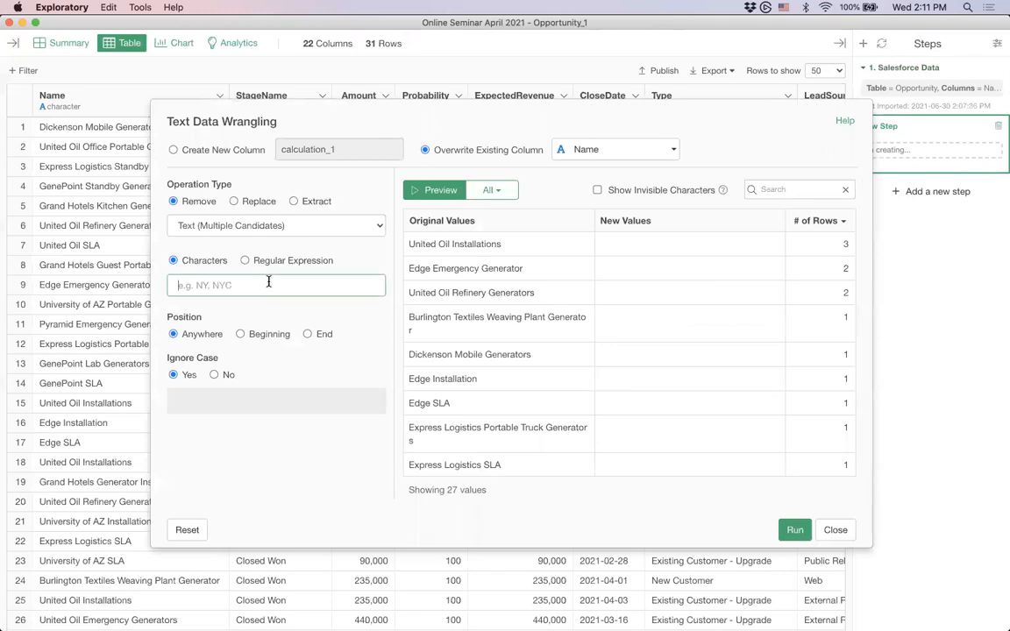
pyautogui.write('Generator')
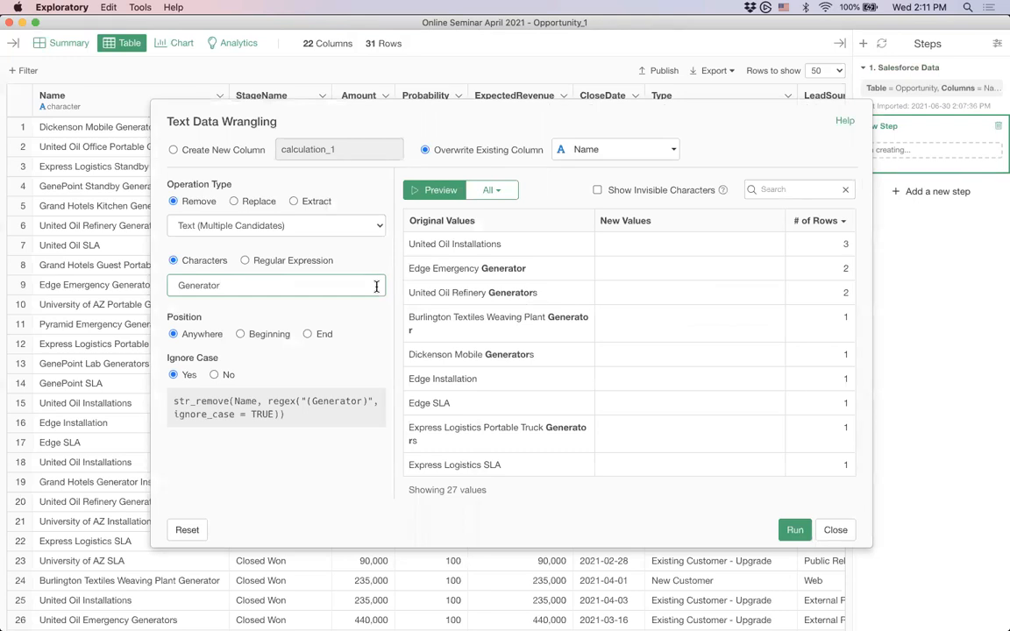
pyautogui.write('s')
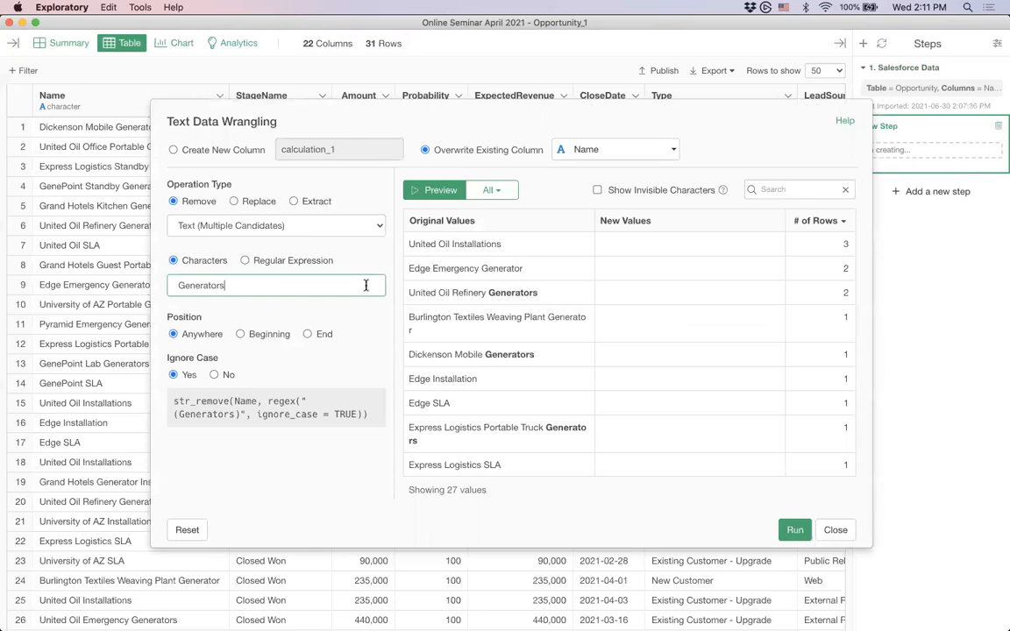
pyautogui.write(', Generator')
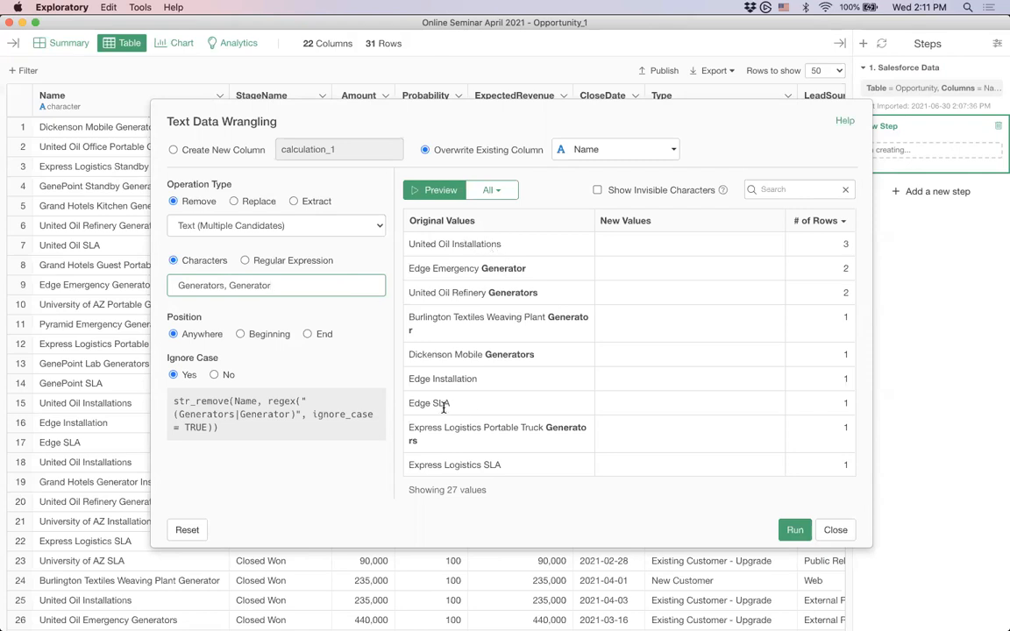
pyautogui.write(', SLA')
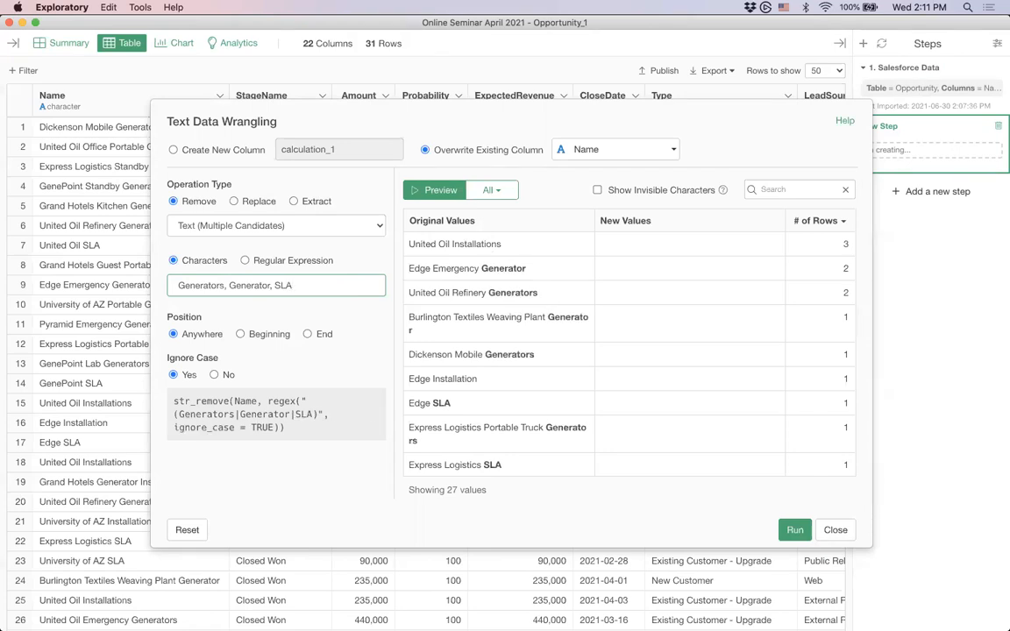
# Preview the cleaned Name values, check them through to the end, and run the text removal
pyautogui.click(440, 190)
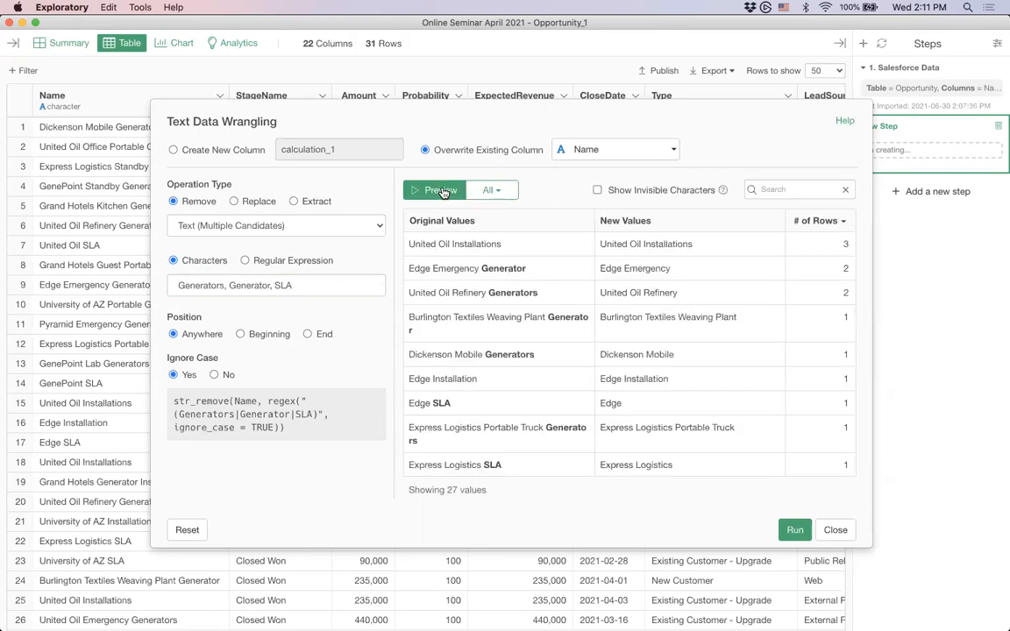
pyautogui.scroll(-10, 710, 339)
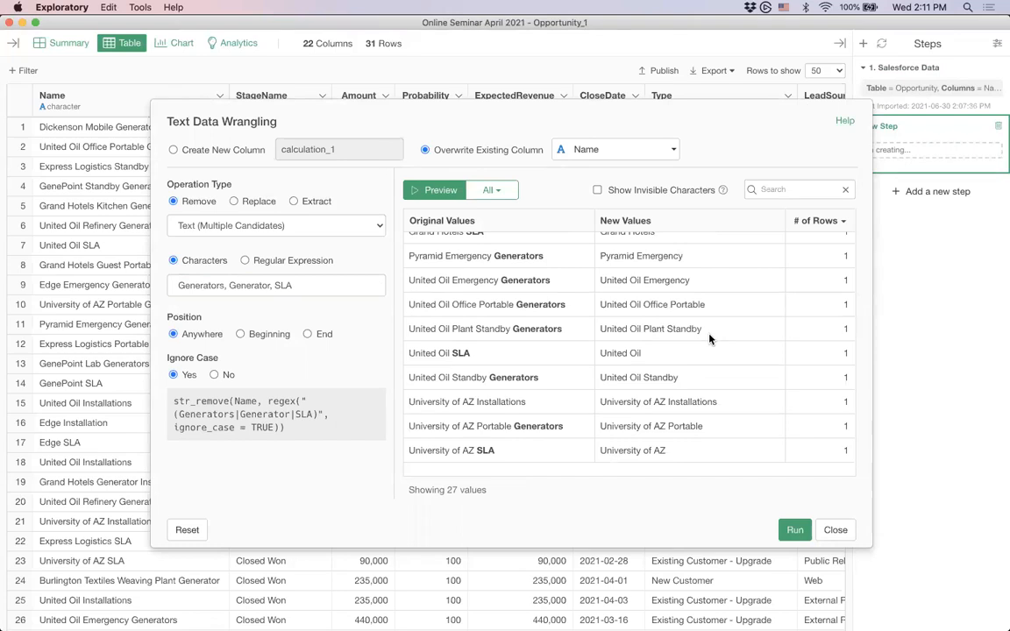
pyautogui.scroll(10, 710, 339)
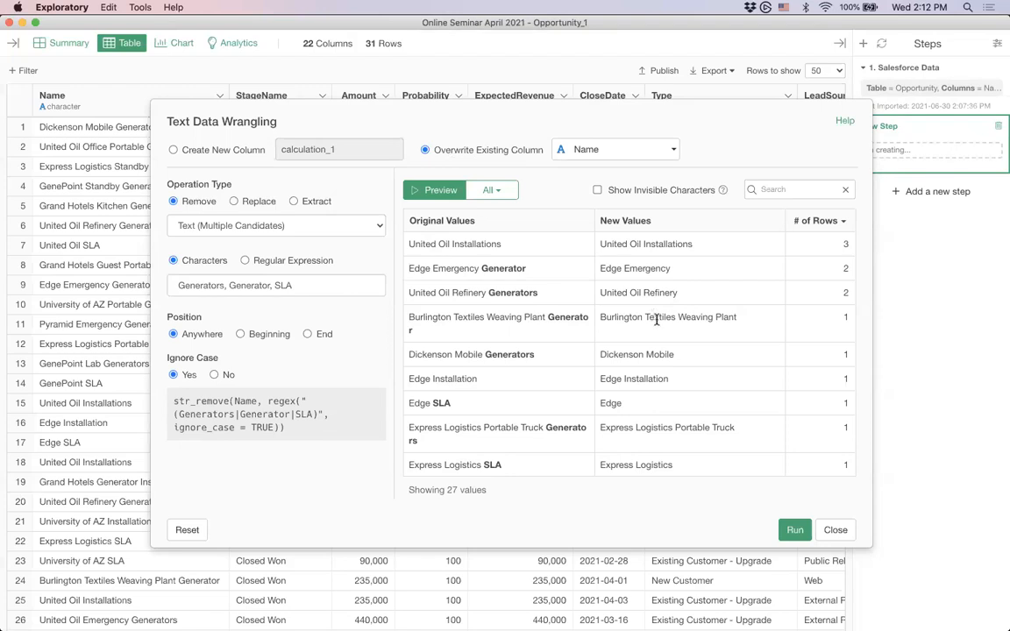
pyautogui.click(793, 530)
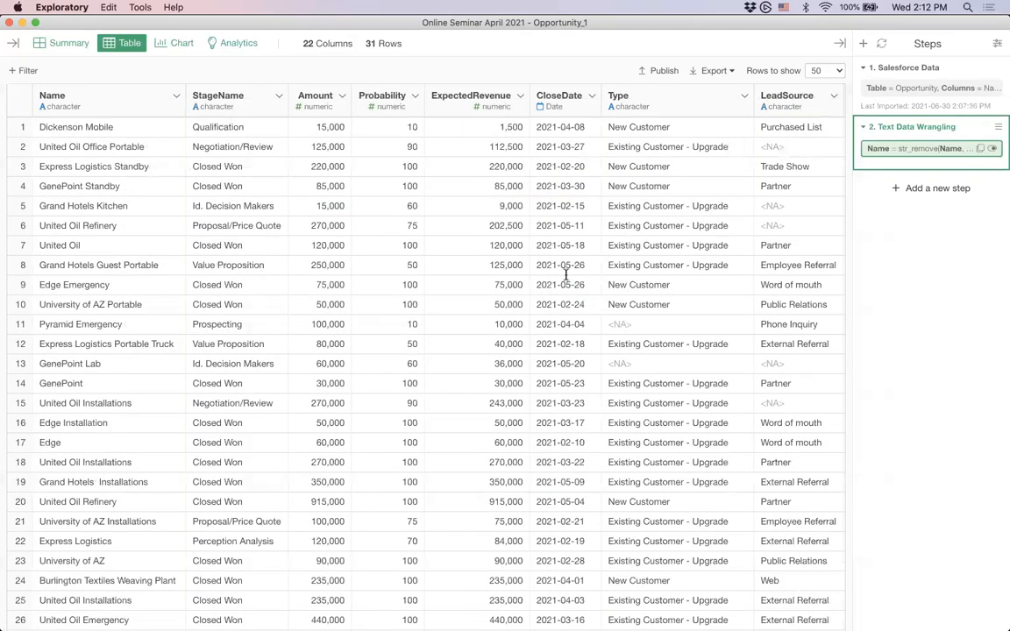
# Repin the Name bar chart from the Salesforce Data step to the Text Data Wrangling step
pyautogui.moveTo(907, 135)
pyautogui.click(173, 44)
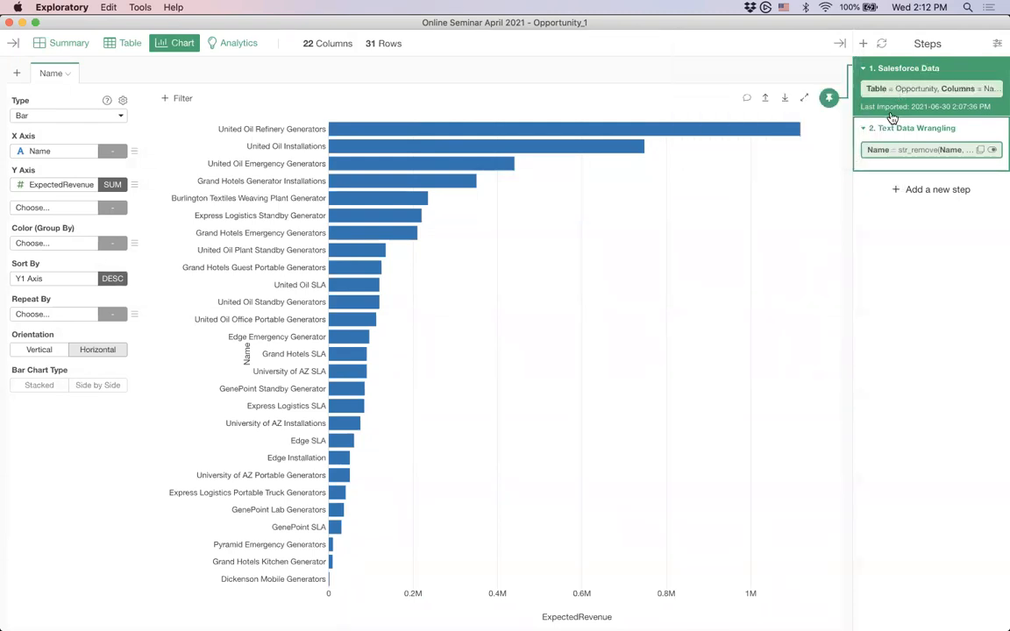
pyautogui.moveTo(829, 96); pyautogui.dragTo(884, 146)
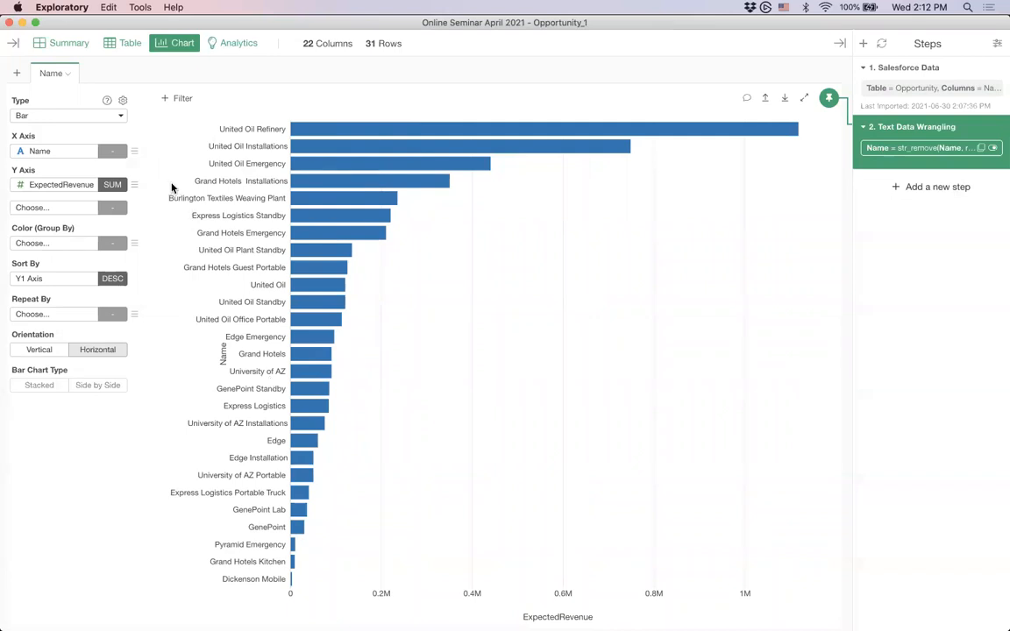
# Color the bars of the Name chart by StageName
pyautogui.click(55, 244)
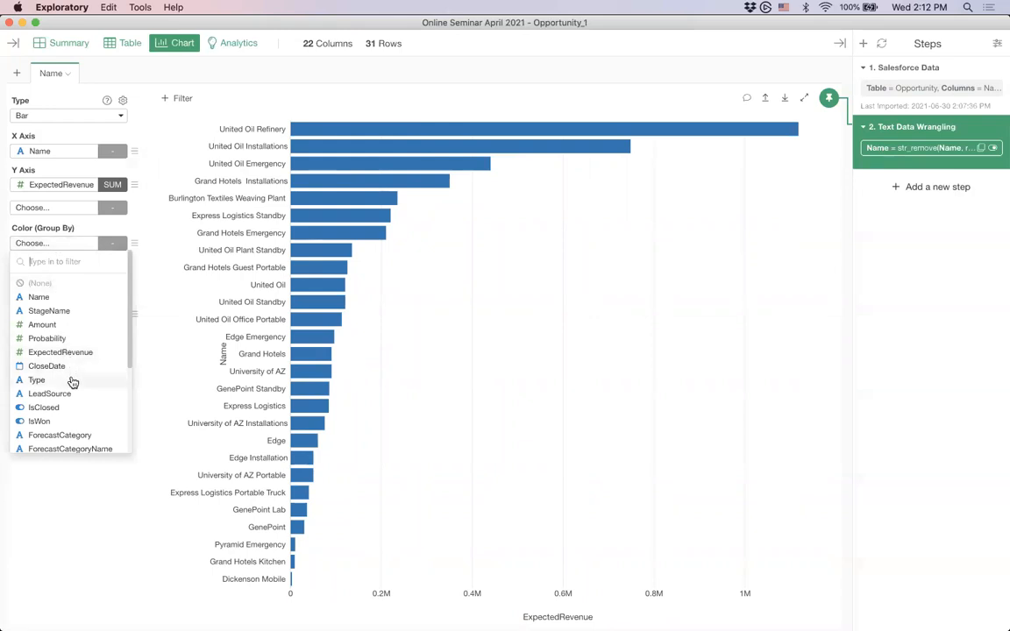
pyautogui.click(78, 311)
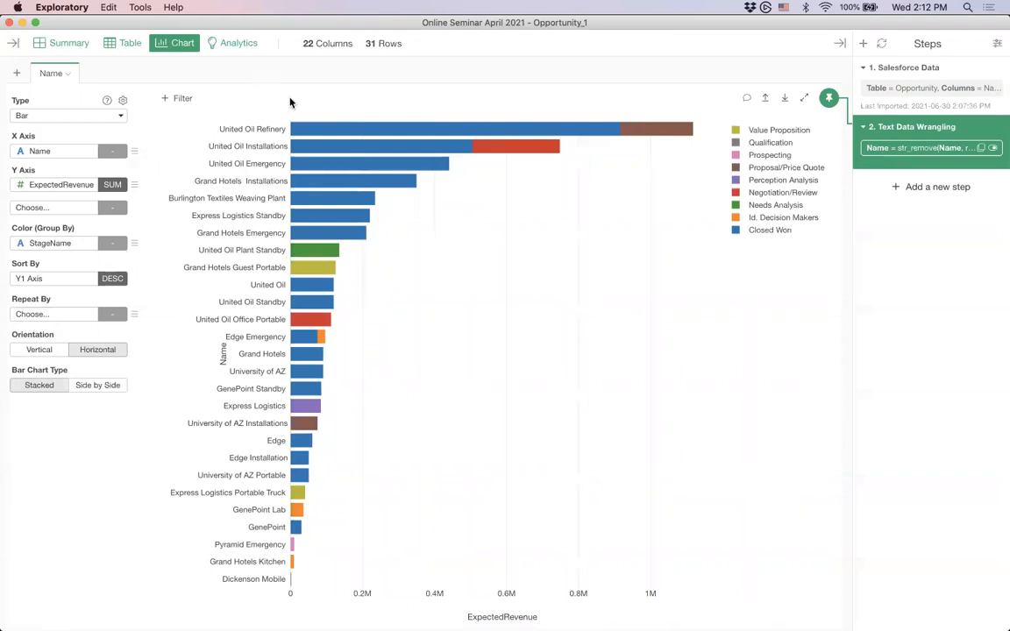
pyautogui.moveTo(340, 125)
# Switch to the Keynote presentation and show slide 32, "Stages for Opportunity"
pyautogui.press('super+Tab')
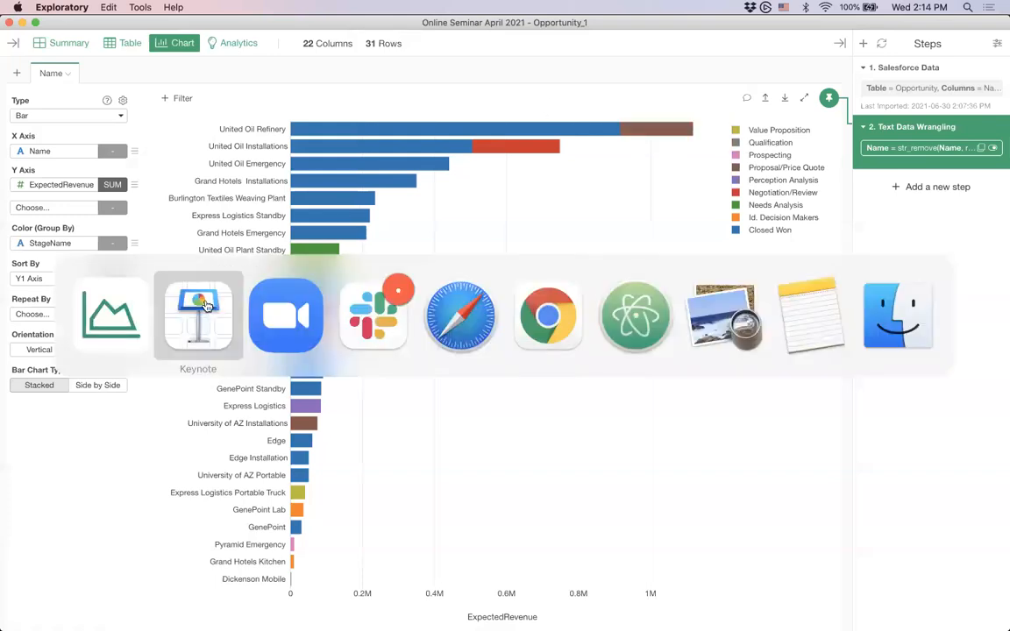
pyautogui.scroll(-10, 48, 455)
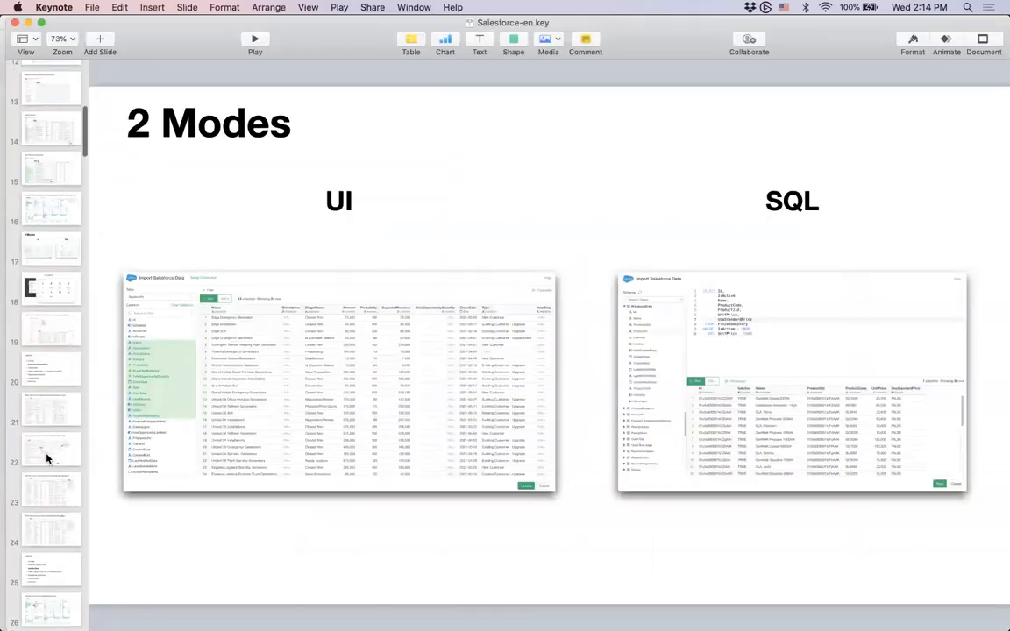
pyautogui.scroll(-6, 48, 458)
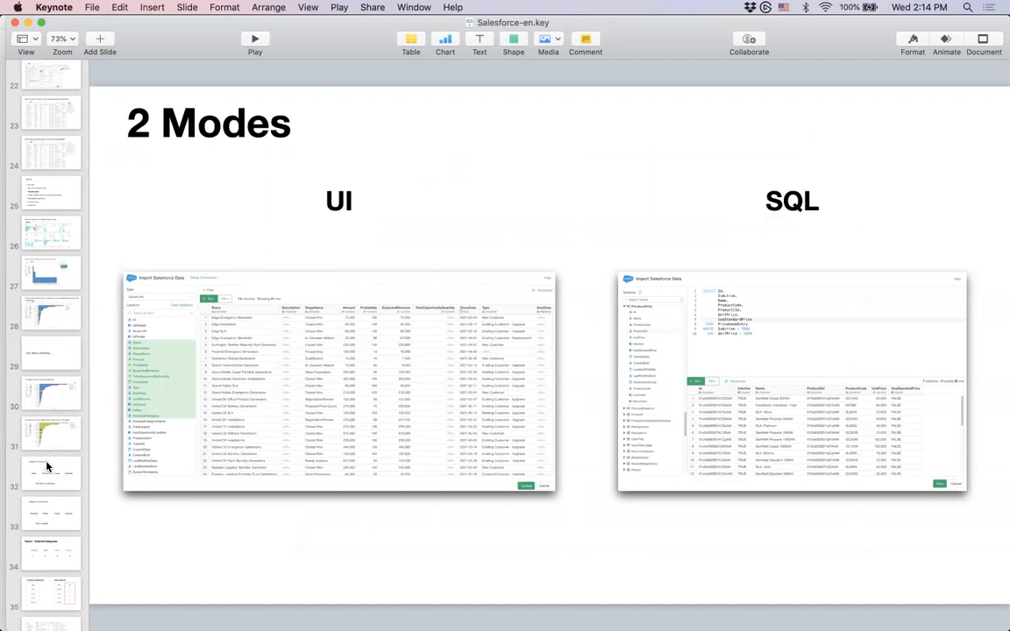
pyautogui.click(48, 467)
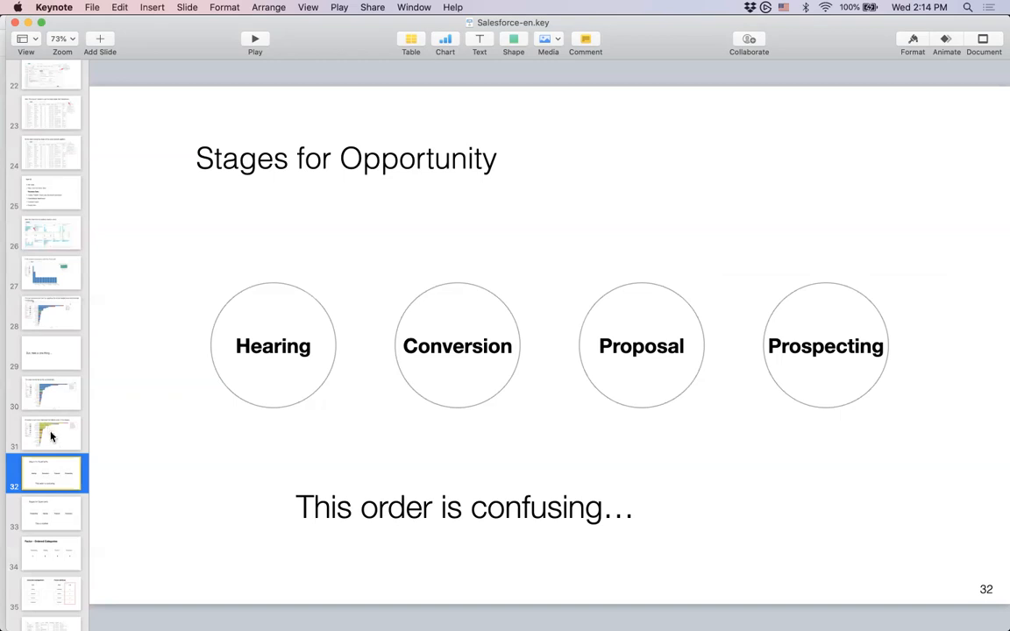
# Play the presentation starting from the "Stages for Opportunity" slide
pyautogui.click(253, 41)
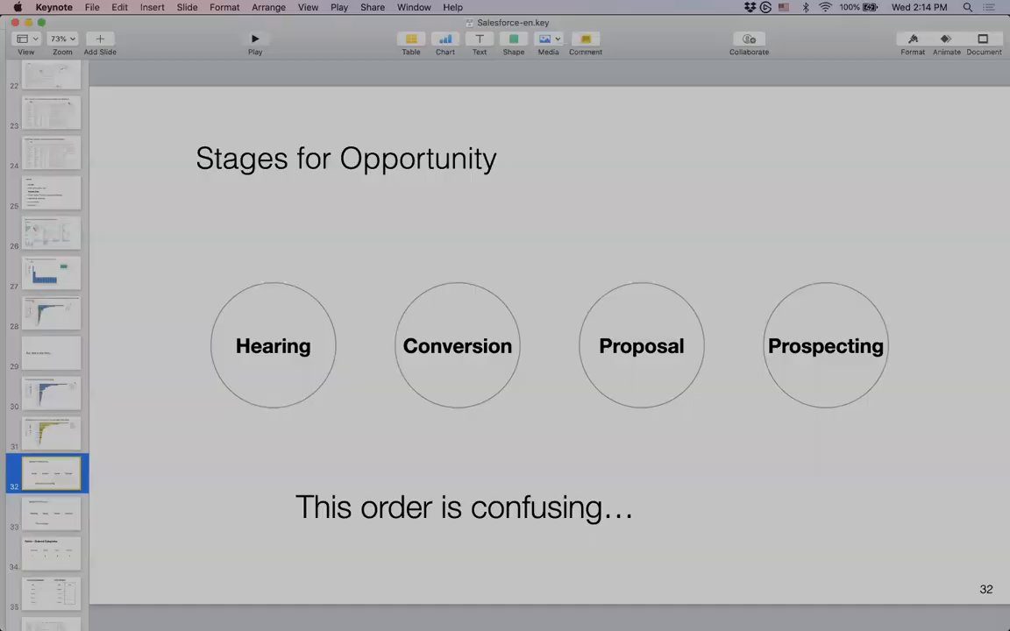
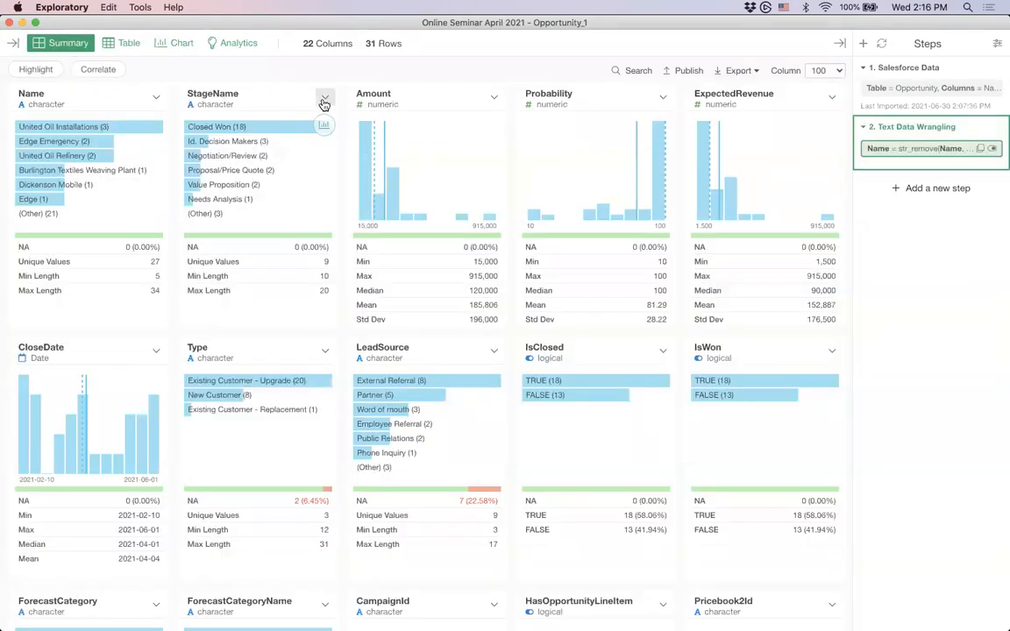
# Switch to Exploratory and start setting the order of the StageName values manually
pyautogui.click(326, 99)
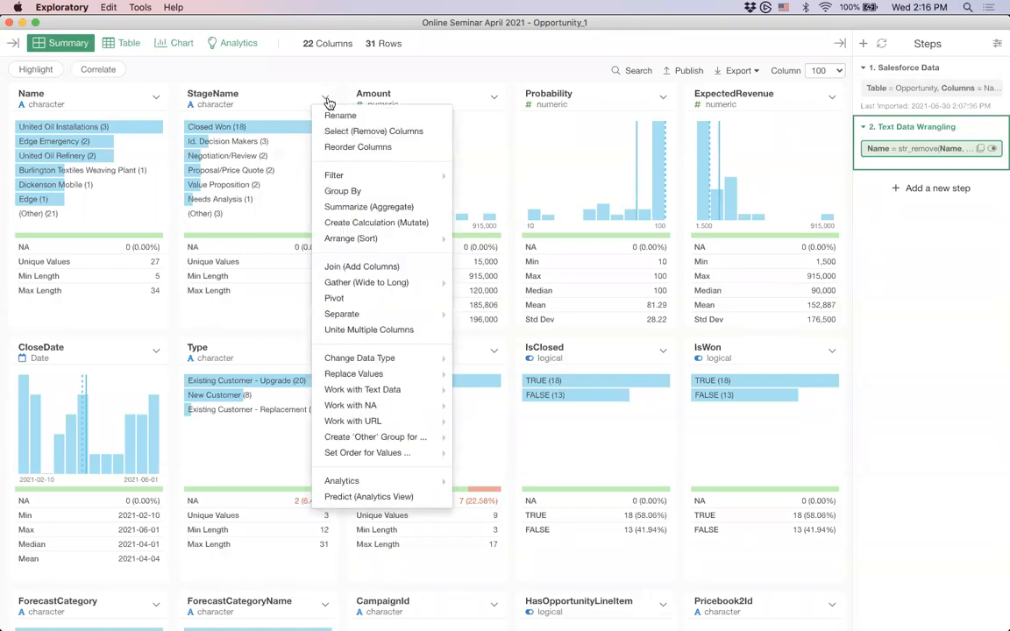
pyautogui.click(280, 76)
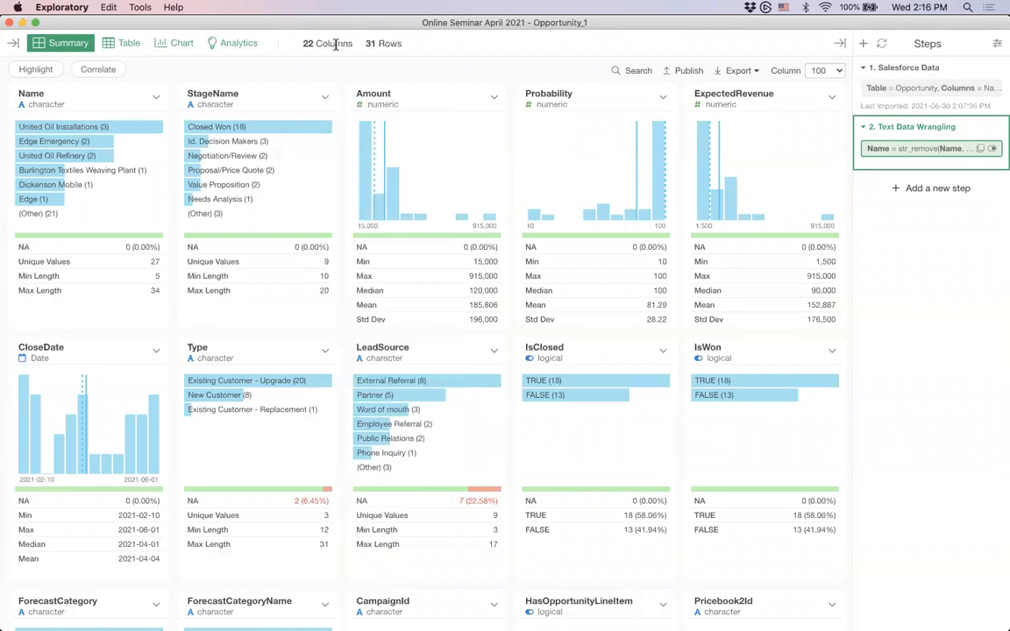
pyautogui.click(324, 96)
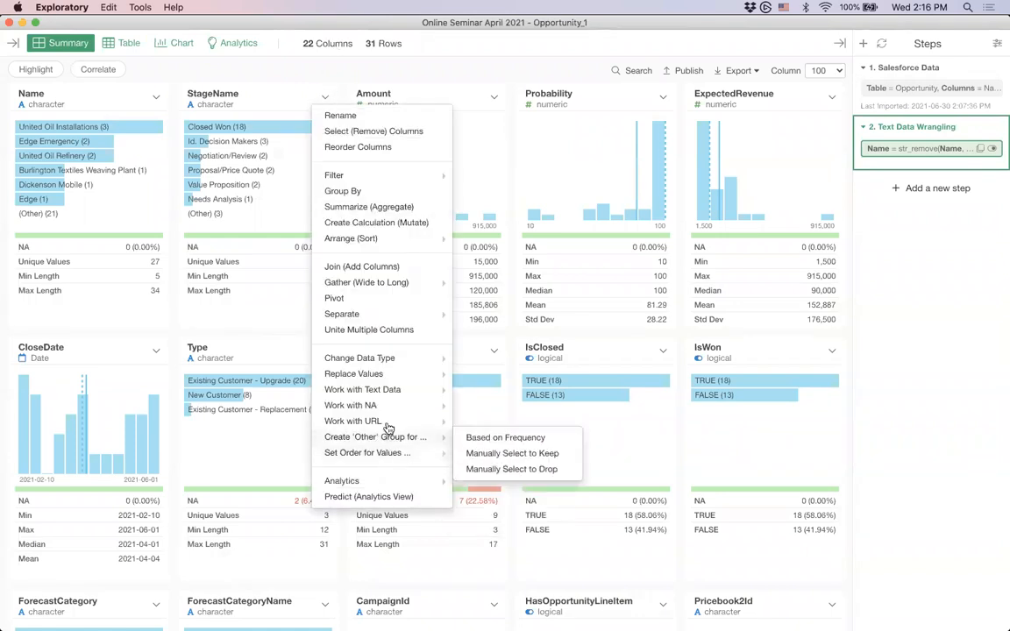
pyautogui.moveTo(388, 429)
pyautogui.moveTo(381, 453)
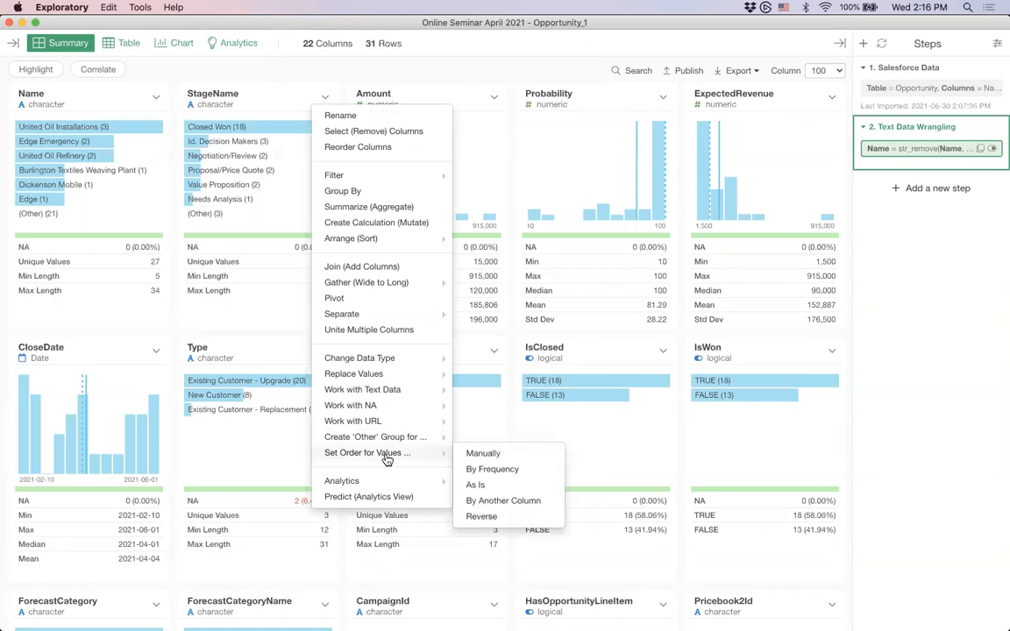
pyautogui.click(495, 456)
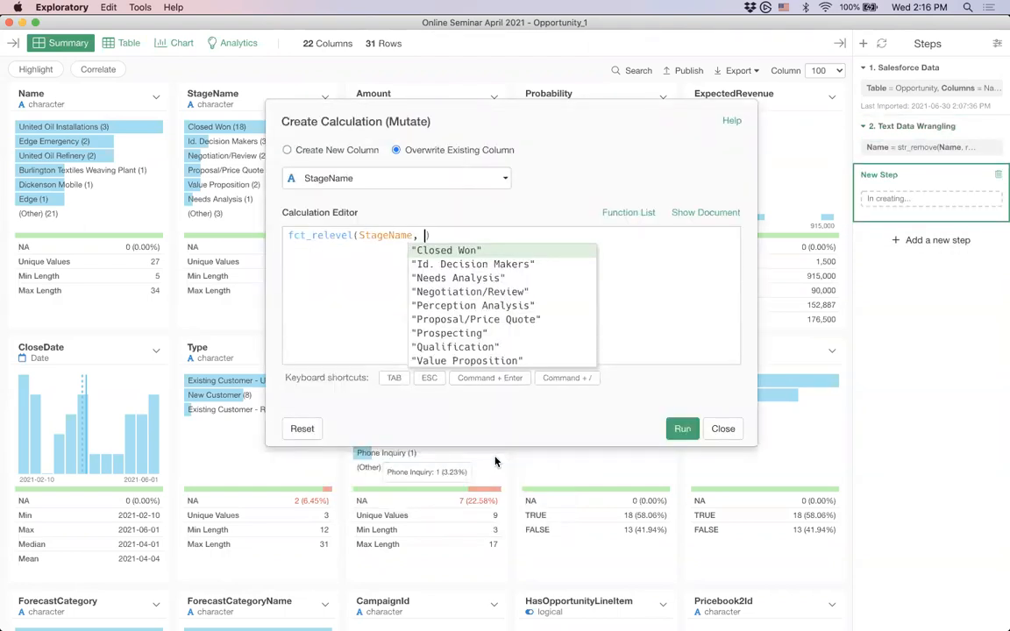
# Enter "Prospecting" as the first level in the fct_relevel calculation for StageName
pyautogui.write('pro')
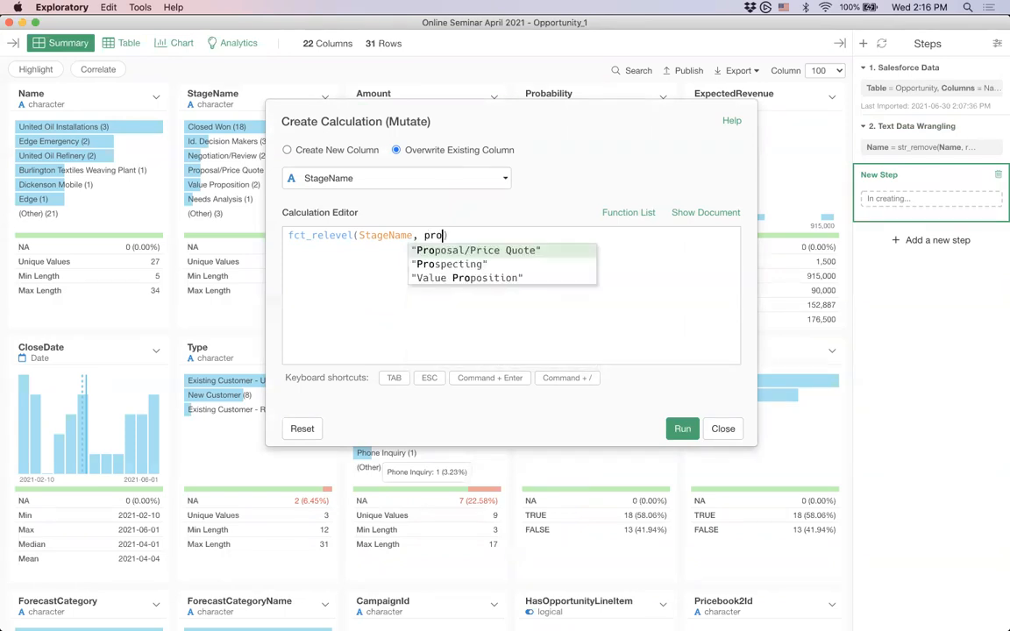
pyautogui.press('Down')
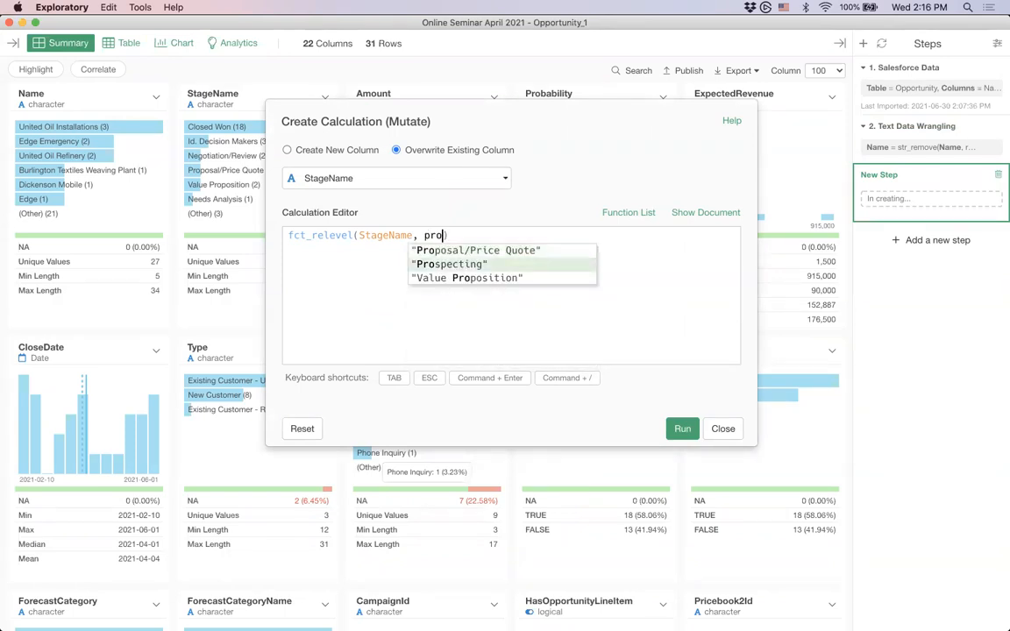
pyautogui.press('Tab')
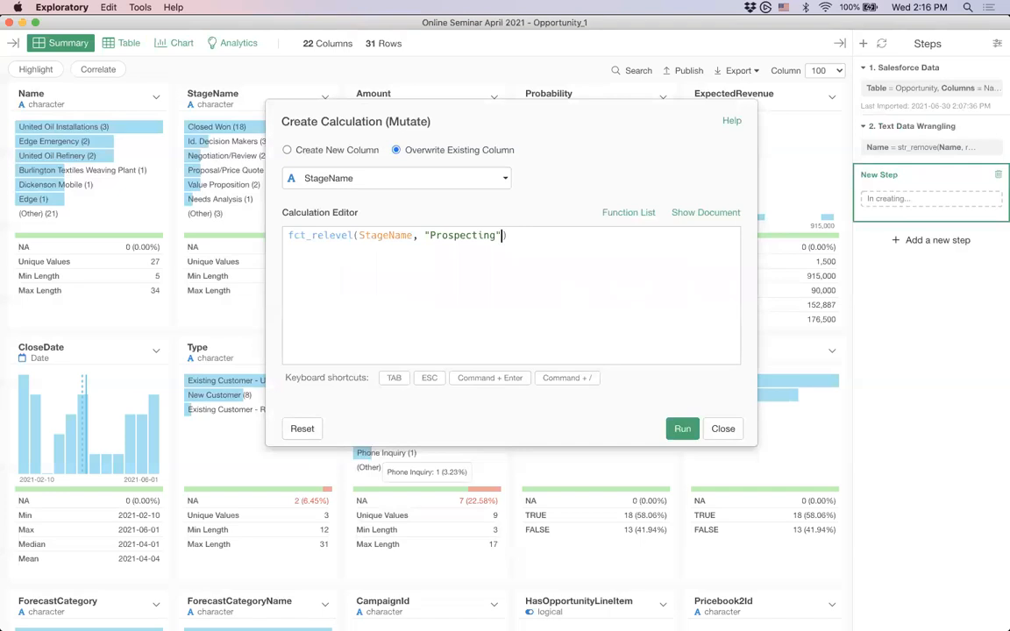
pyautogui.write(',')
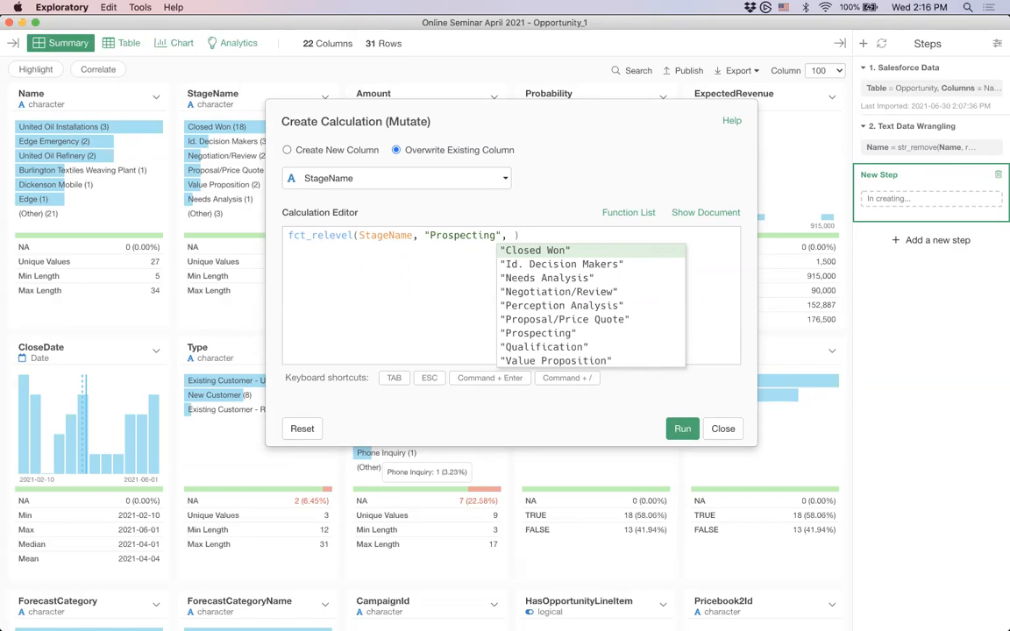
# Add "Qualification", "Needs Analysis", "Value Proposition", "Id. Decision Makers", "Perception Analysis", "Proposal/Price Quote", "Negotiation/Review" and "Closed Won" after "Prospecting" from the Atom list
pyautogui.write('You can also parameterize the SQL queries.')
pyautogui.press('super+z')
pyautogui.press('super+Tab')
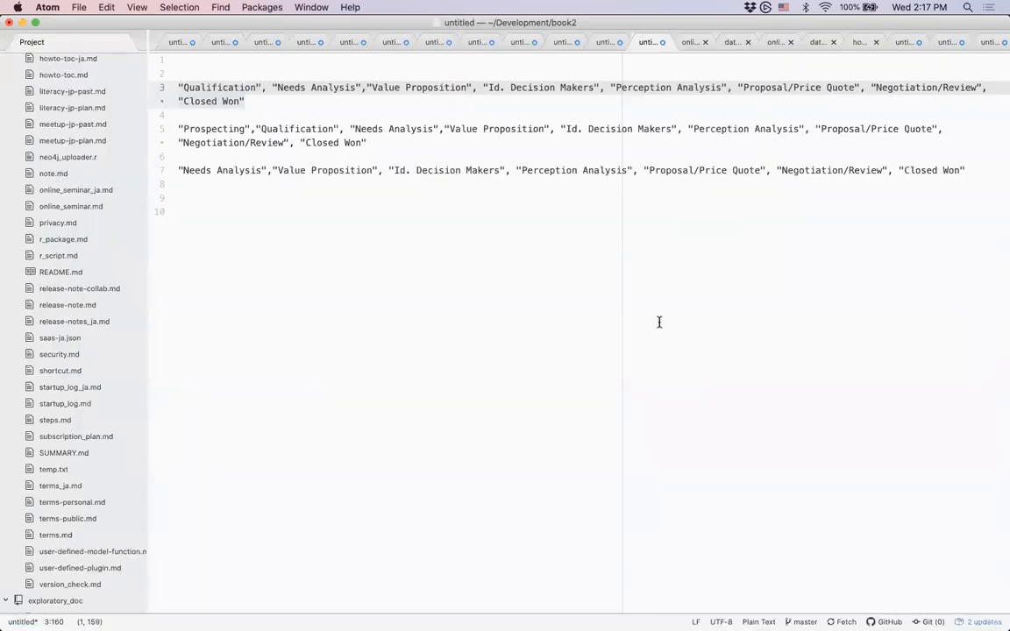
pyautogui.press('super+Tab')
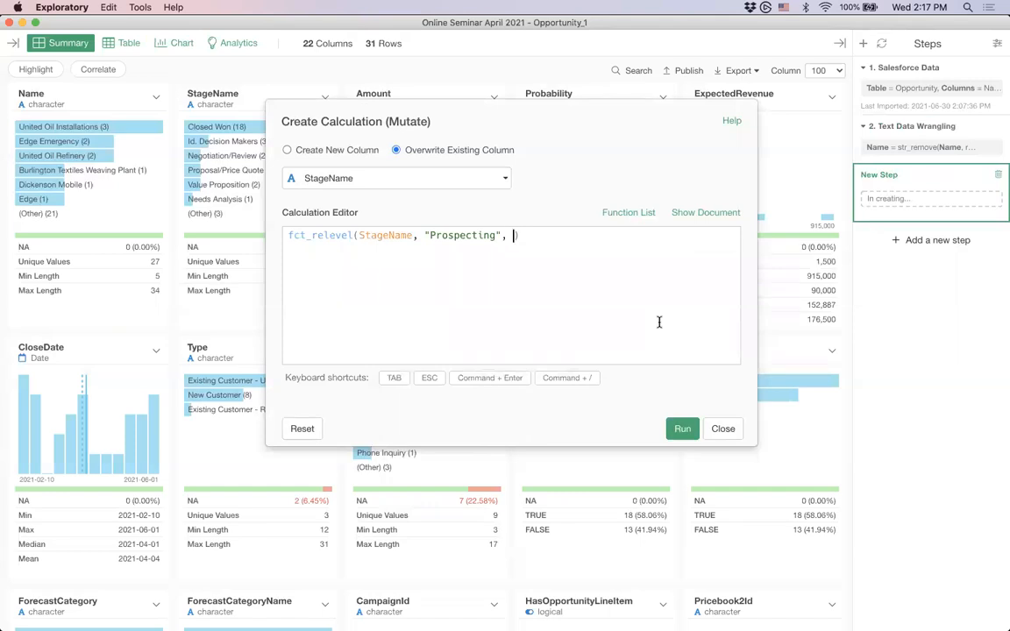
pyautogui.write('"Qualification", "Needs Analysis", "Value Proposition", "Id. Decision Makers", "Perception Analysis", "Proposal/Price Quote", "Negotiation/Review", "Closed Won"')
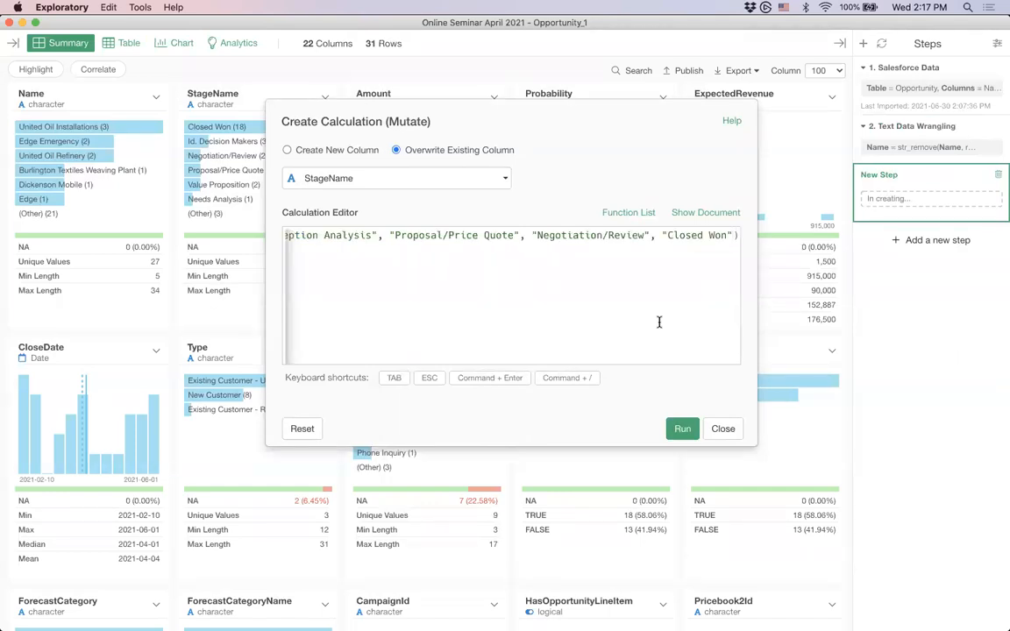
# Review the fct_relevel expression from its beginning, run it, and check the stage order in the StageName summary
pyautogui.press('super+Left')
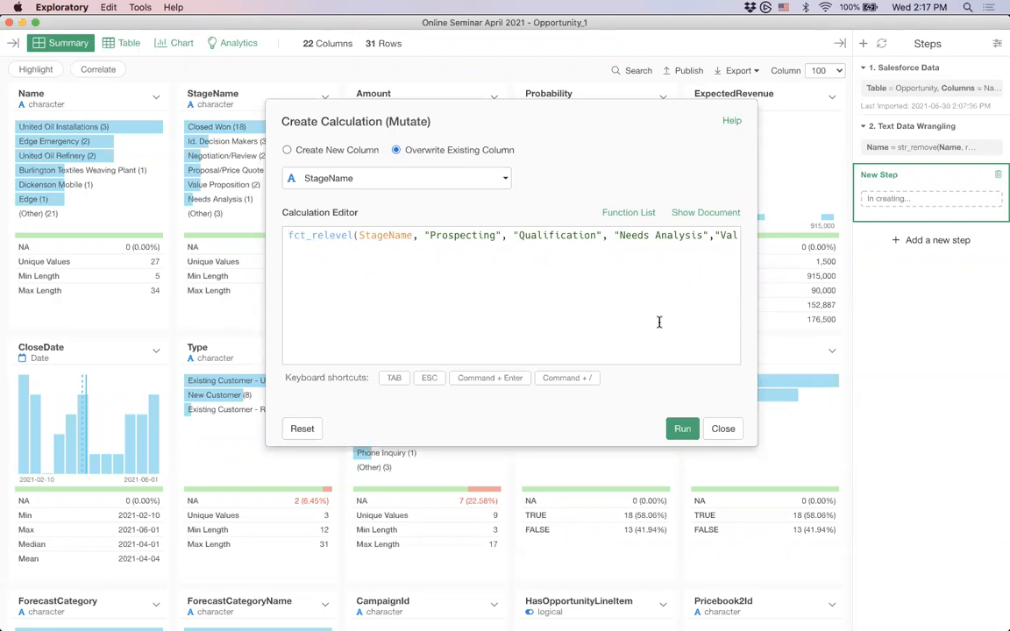
pyautogui.moveTo(289, 235)
pyautogui.mouseDown()
pyautogui.moveTo(329, 235)
pyautogui.moveTo(309, 235)
pyautogui.mouseUp()
pyautogui.click(685, 429)
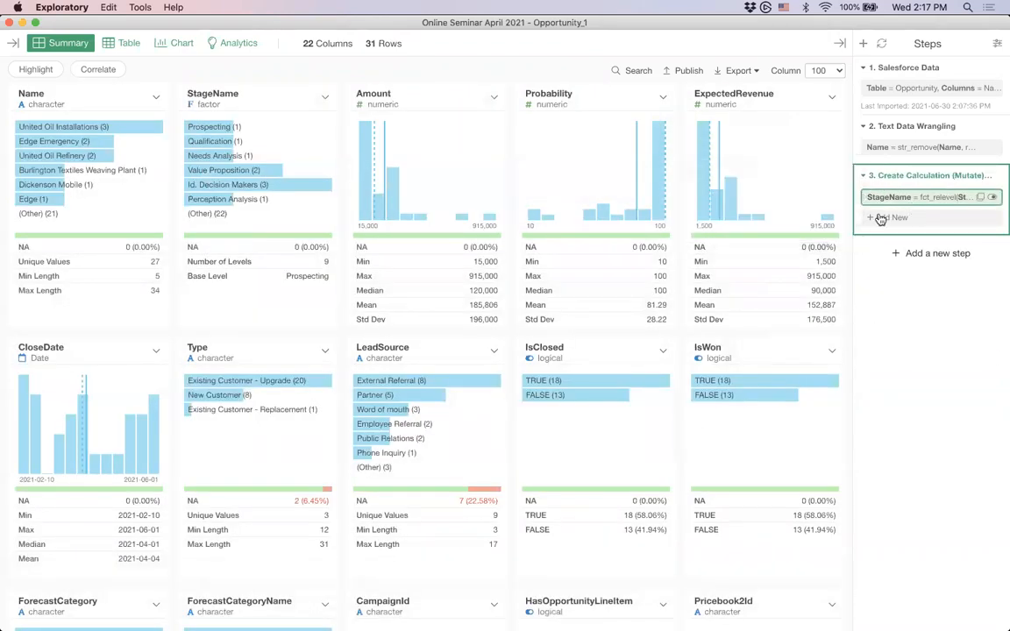
pyautogui.click(267, 102)
pyautogui.moveTo(227, 130)
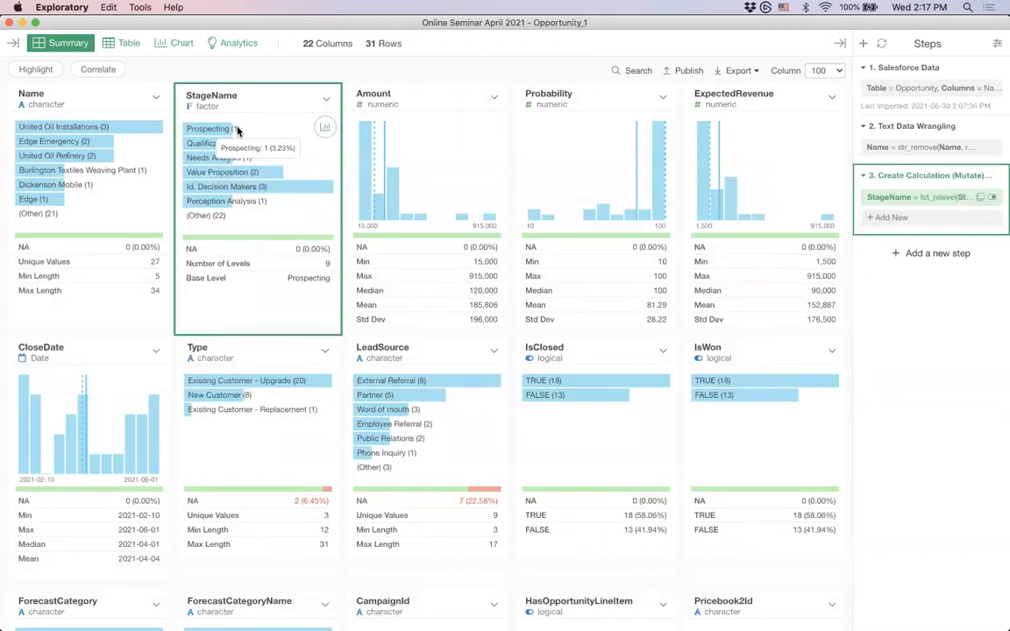
pyautogui.moveTo(224, 218)
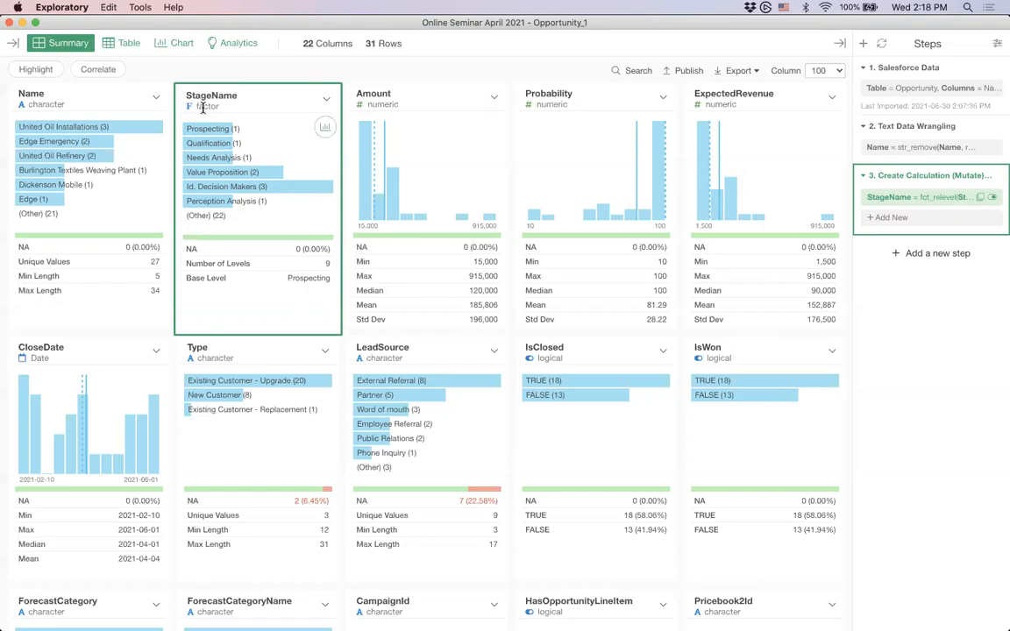
# Repin the Name bar chart from the Text Data Wrangling step to the Create Calculation (Mutate) step
pyautogui.click(177, 44)
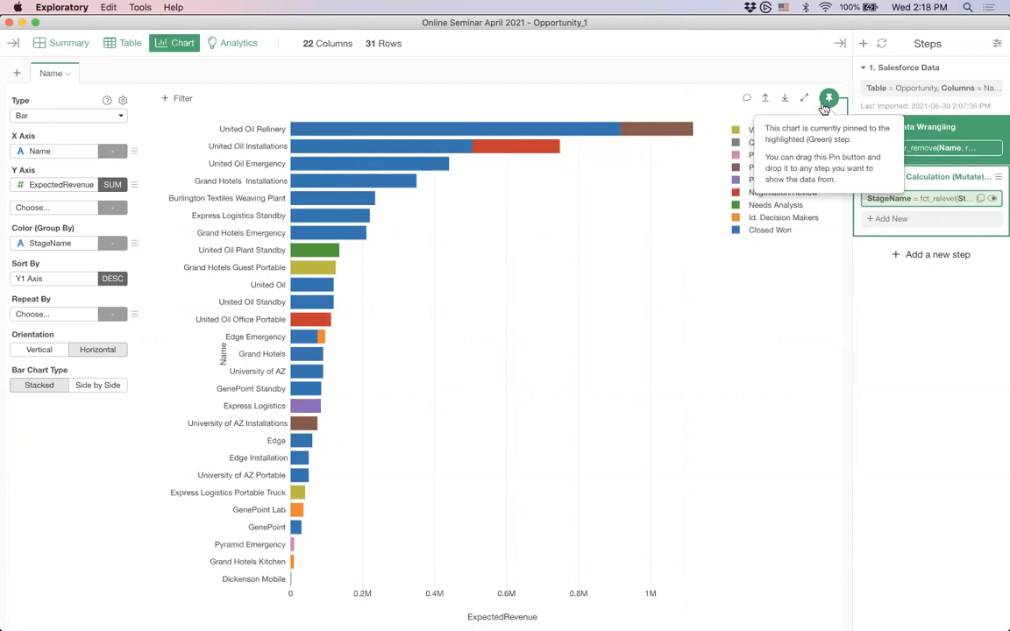
pyautogui.moveTo(825, 104); pyautogui.dragTo(910, 219)
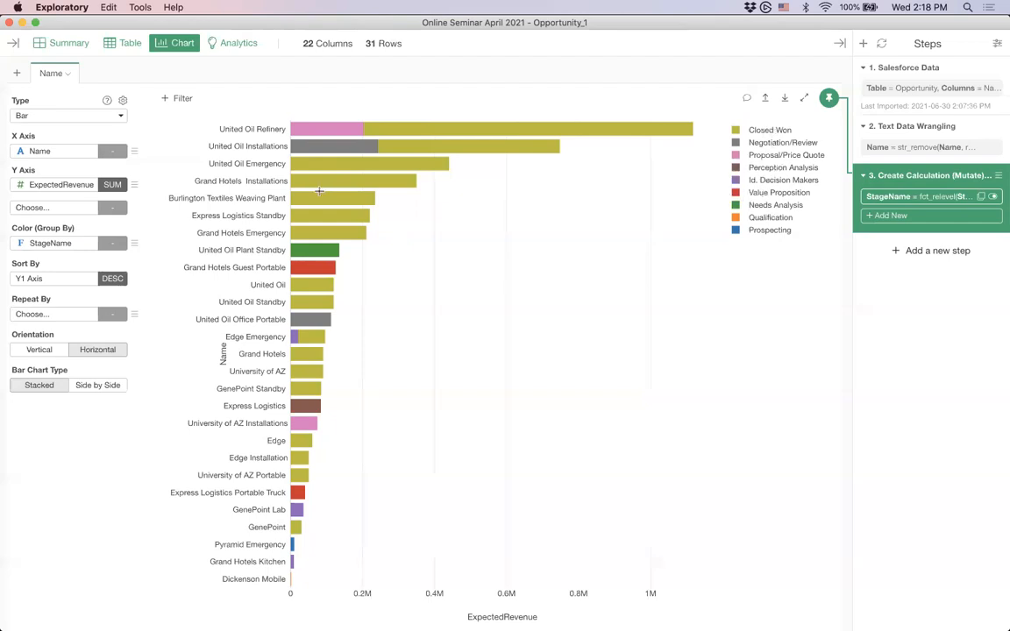
# Set the color sort order of StageName in the Name chart to Top to Bottom
pyautogui.click(133, 246)
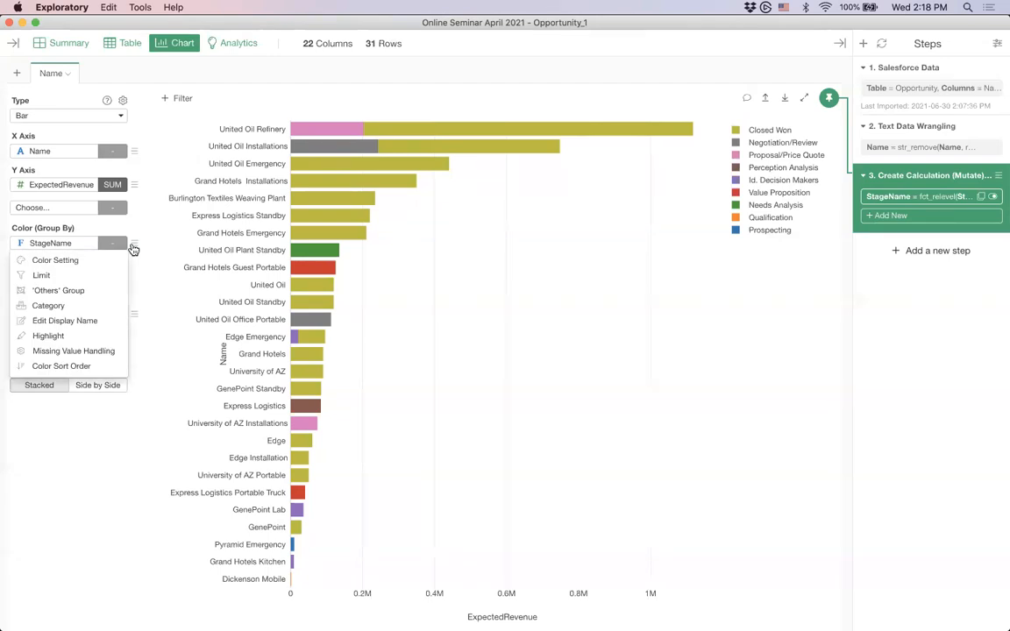
pyautogui.click(83, 368)
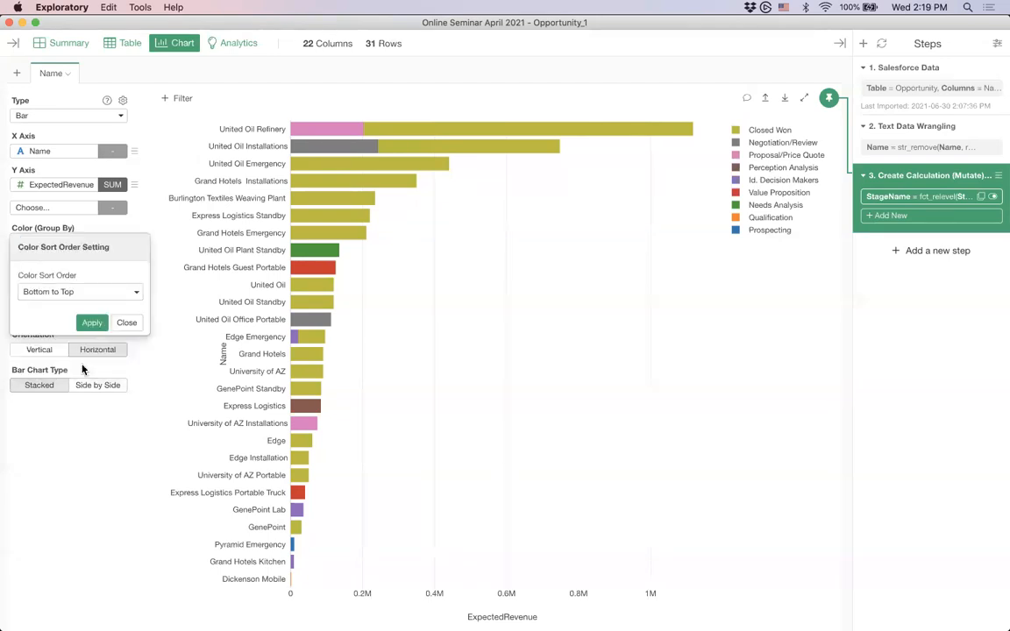
pyautogui.click(39, 298)
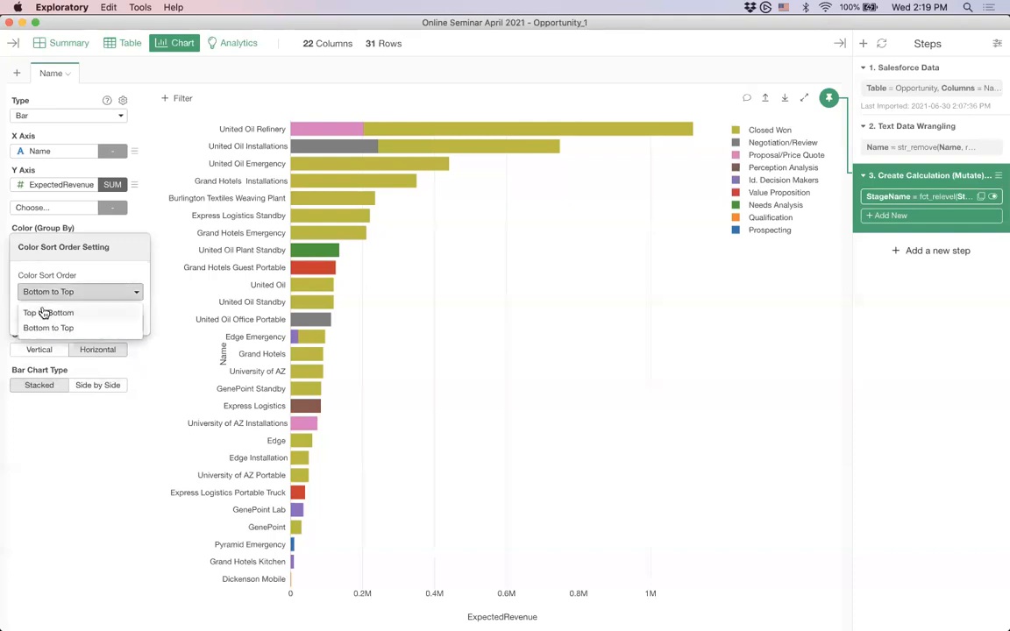
pyautogui.click(43, 311)
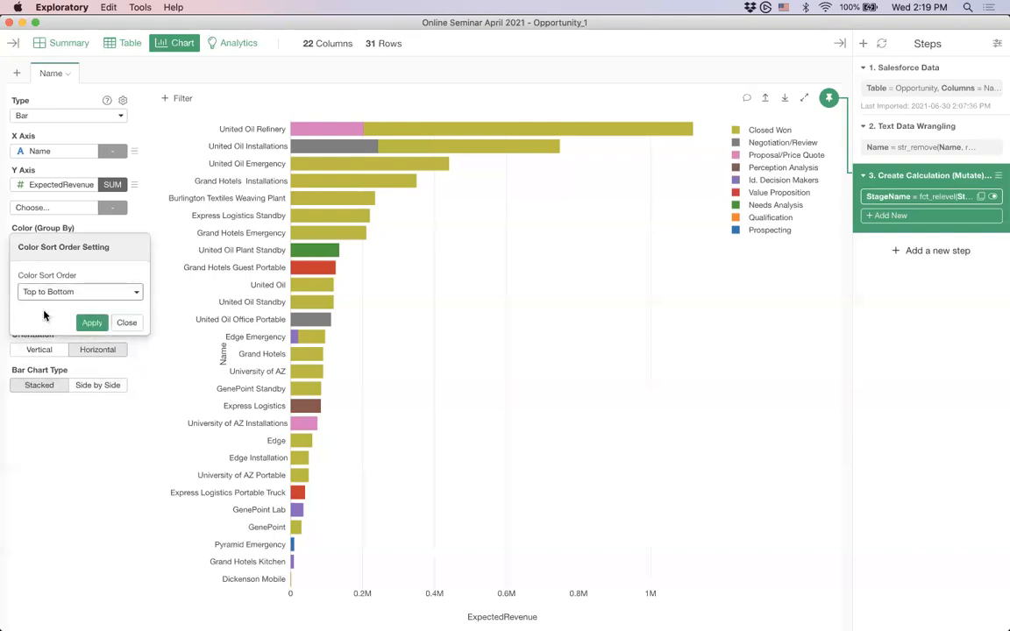
pyautogui.click(91, 324)
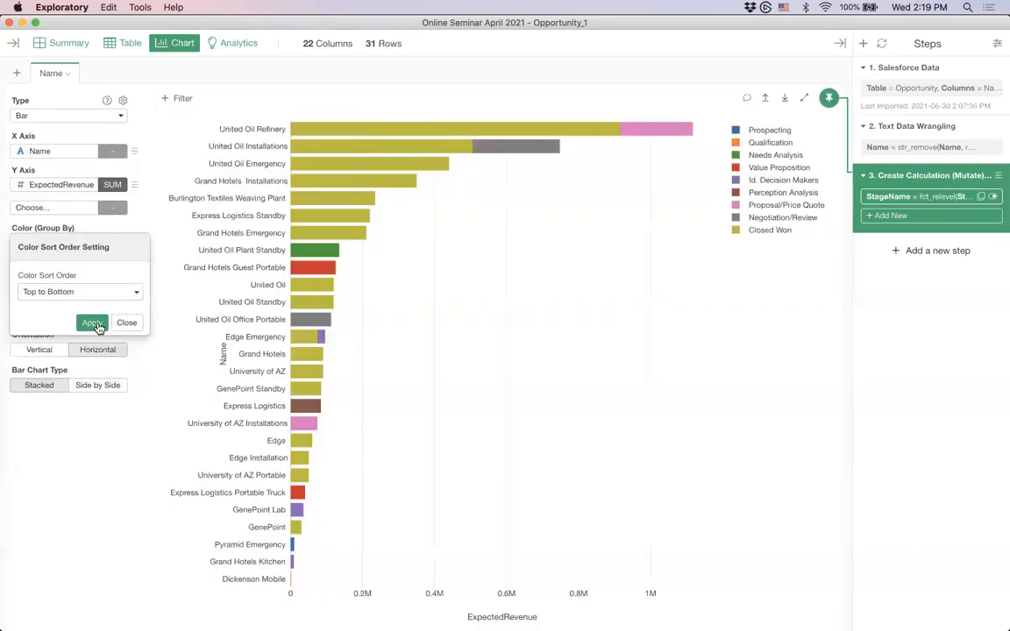
pyautogui.click(126, 323)
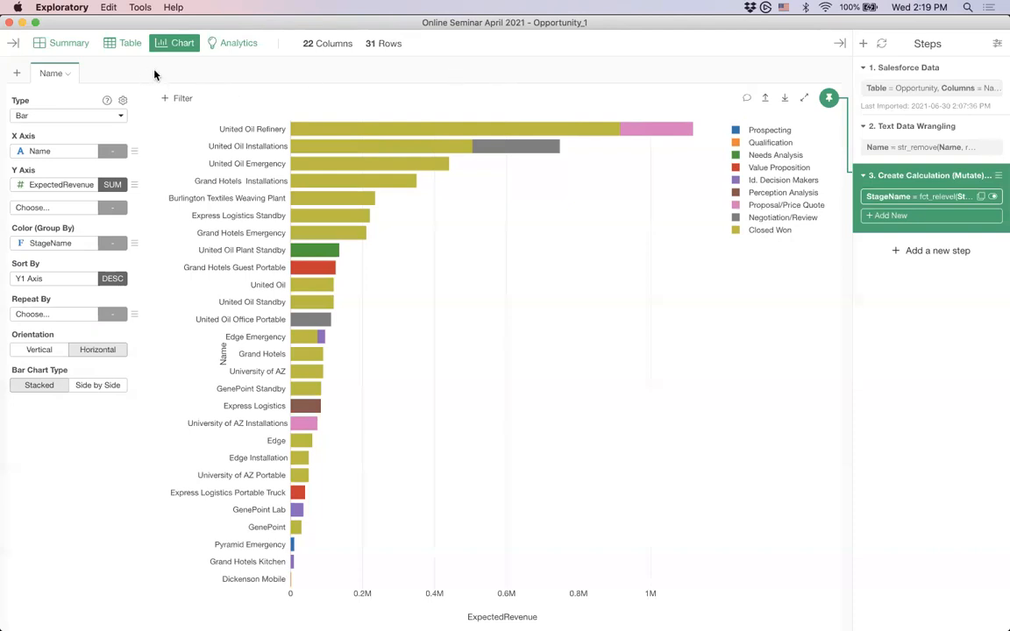
# Switch to the Keynote presentation and show slide 43, "Agenda"
pyautogui.press('super+Tab')
pyautogui.press('super+Tab')
pyautogui.press('super+Tab')
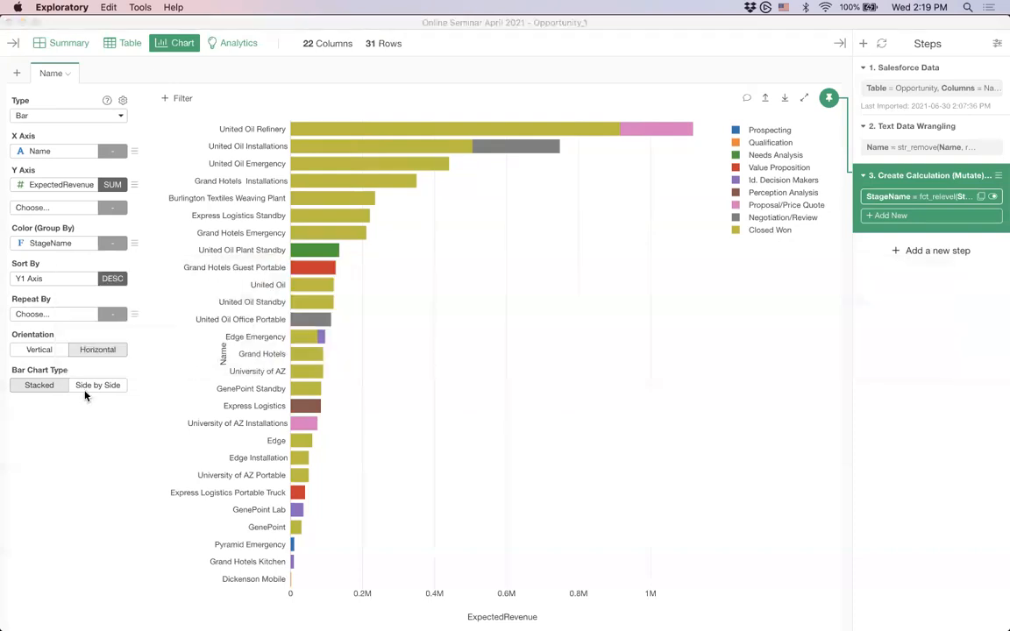
pyautogui.scroll(-15, 42, 433)
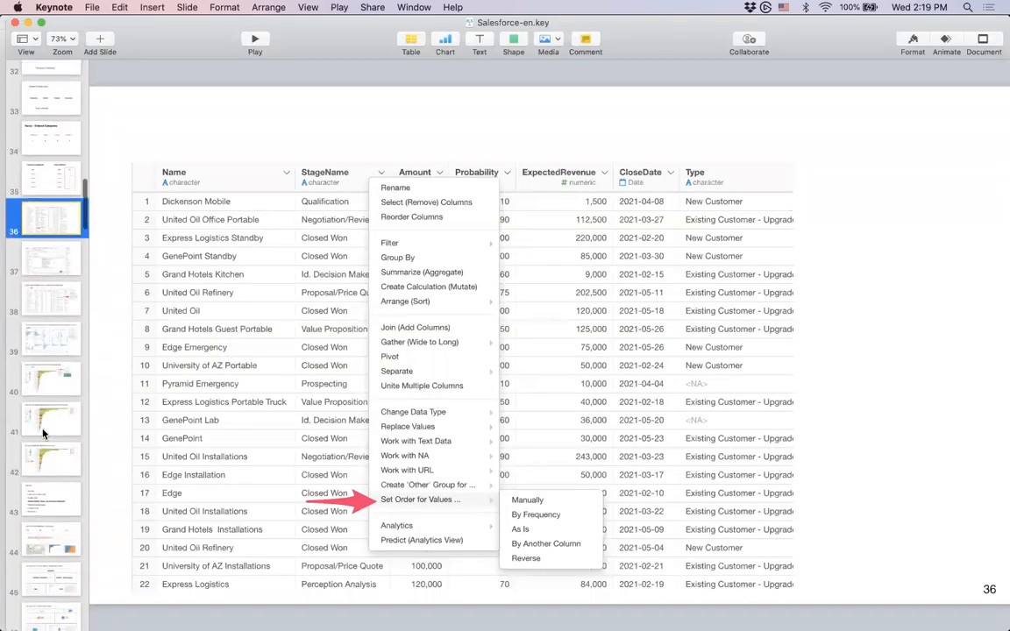
pyautogui.click(38, 302)
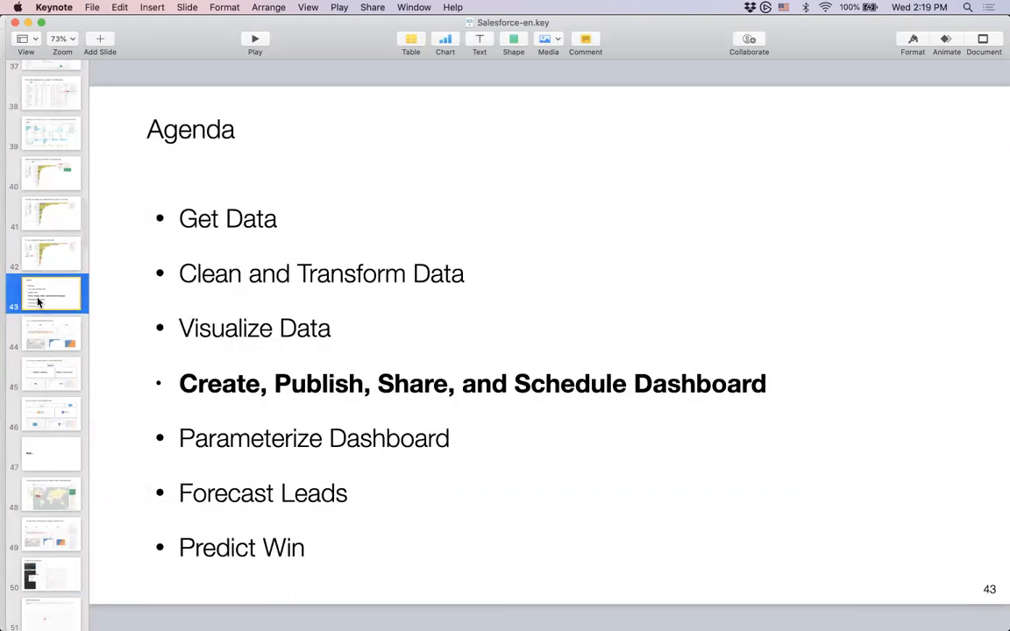
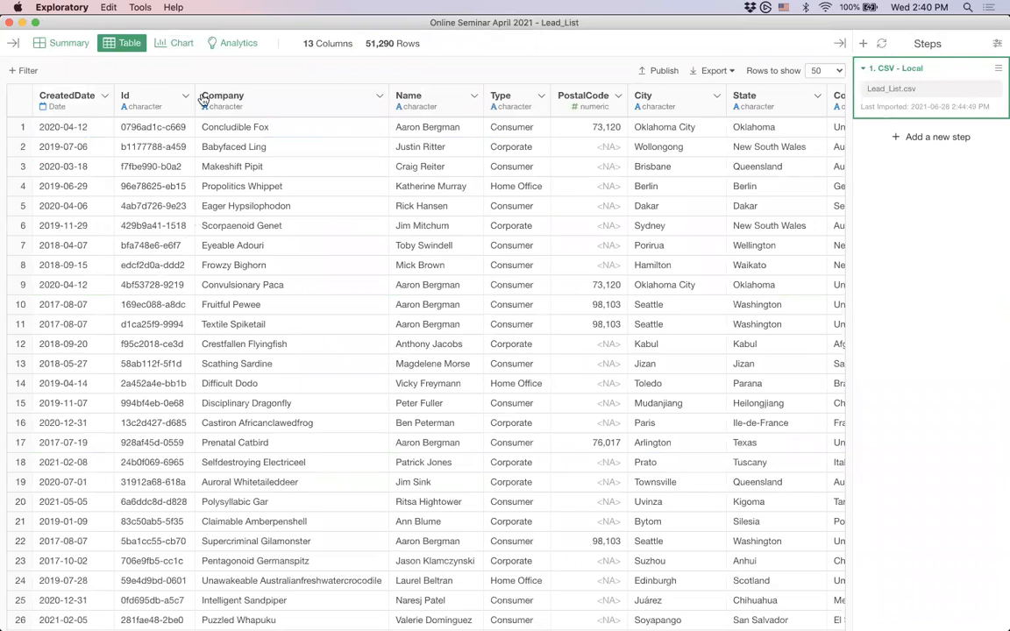
# Make a line chart of the Lead_List data in Exploratory with CreatedDate by Month on the X axis and Number of Rows on the Y axis
pyautogui.click(181, 42)
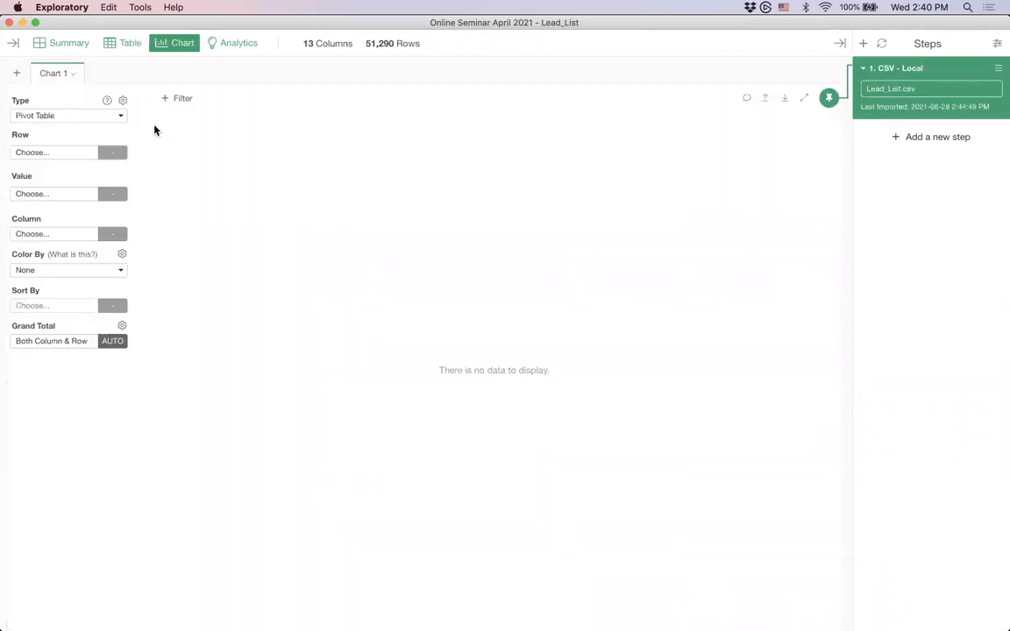
pyautogui.click(62, 115)
pyautogui.click(65, 202)
pyautogui.click(50, 151)
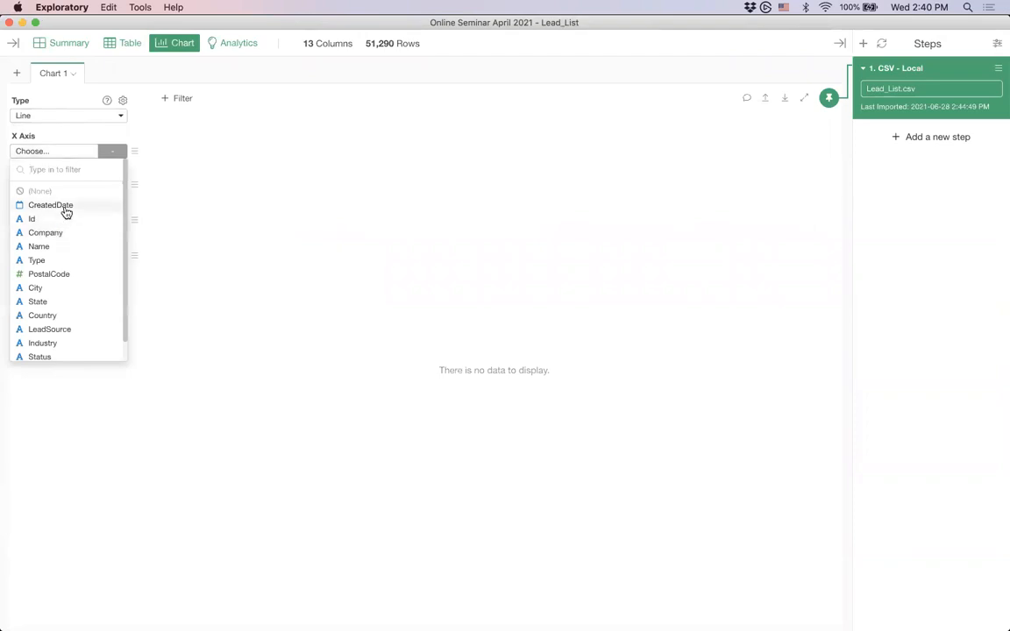
pyautogui.click(63, 206)
pyautogui.click(117, 151)
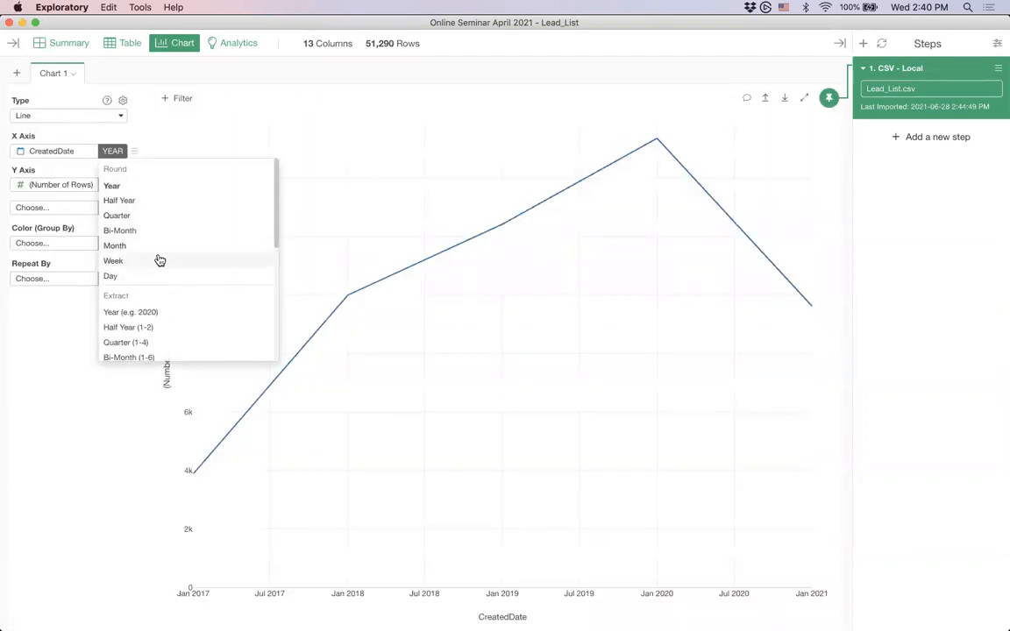
pyautogui.click(157, 245)
pyautogui.click(50, 187)
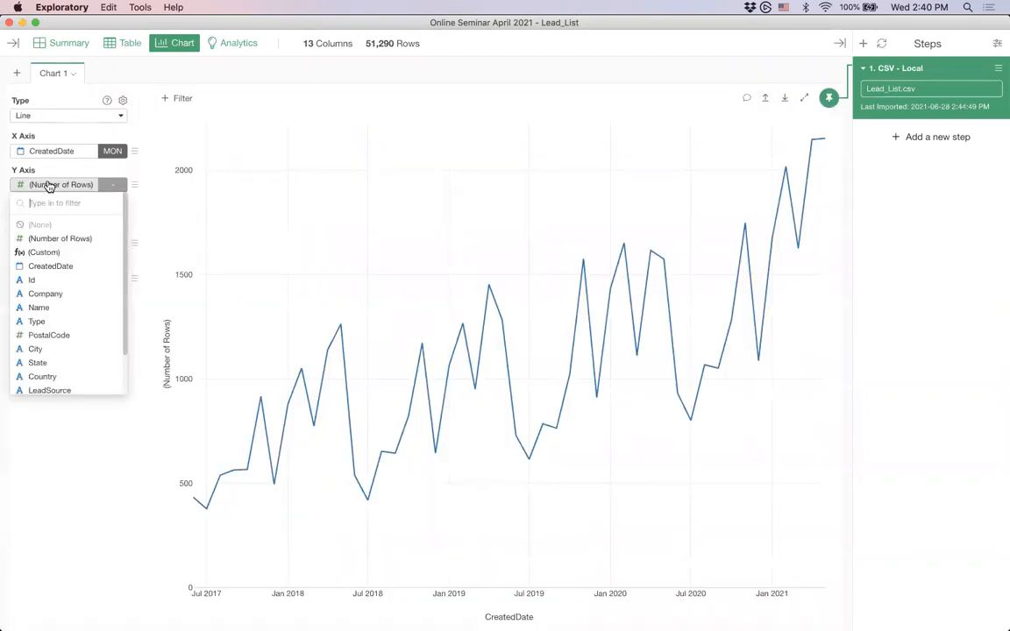
pyautogui.click(74, 244)
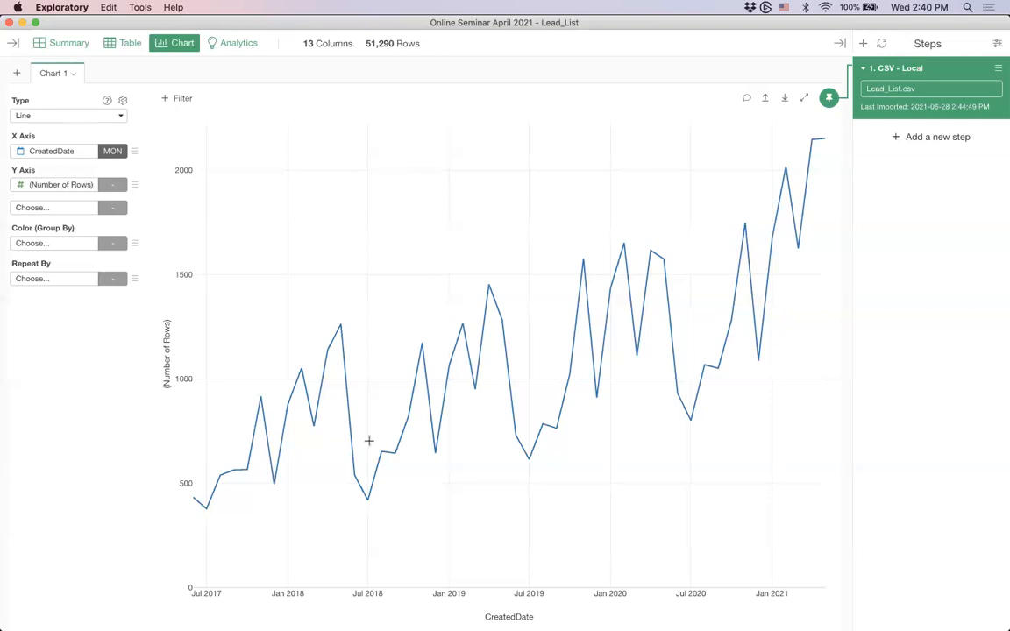
# Create a Time Series Forecasting (Prophet) analytics for the Lead_List data
pyautogui.moveTo(367, 504)
pyautogui.moveTo(337, 329)
pyautogui.moveTo(820, 140)
pyautogui.click(230, 43)
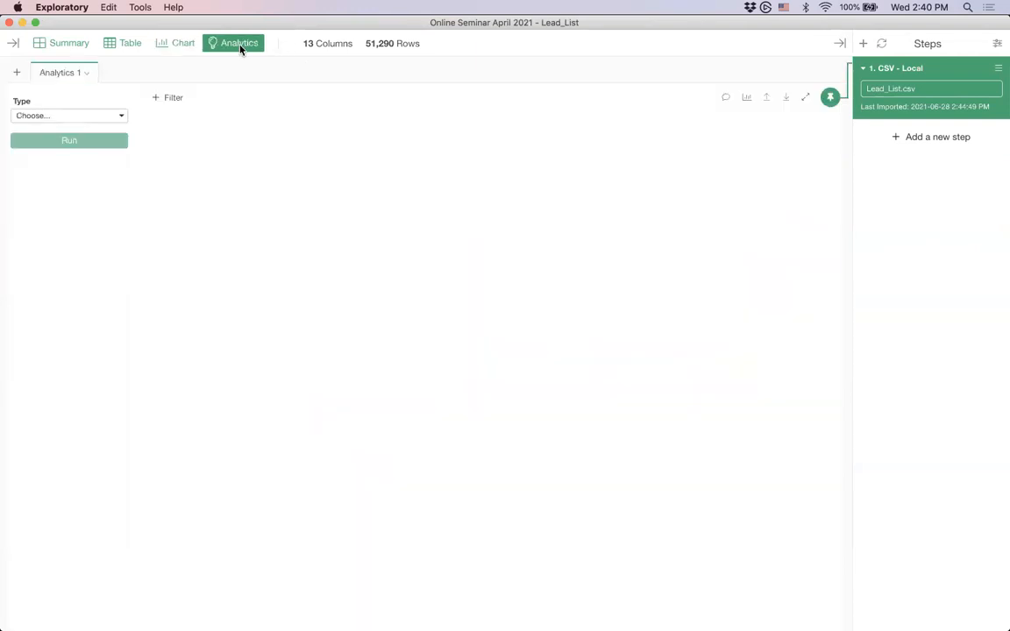
pyautogui.click(67, 115)
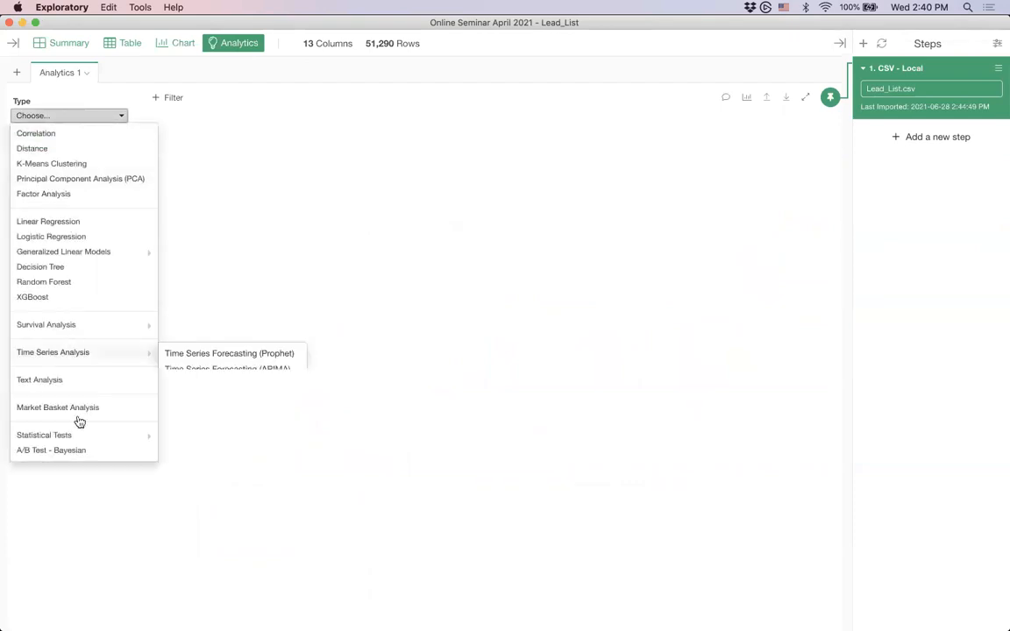
pyautogui.moveTo(80, 352)
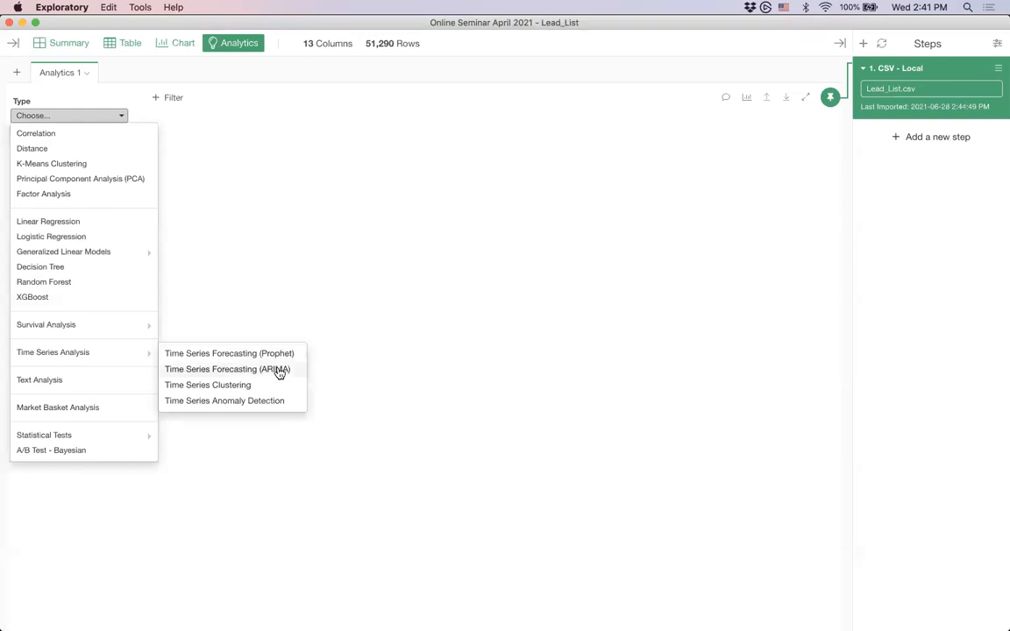
pyautogui.click(227, 355)
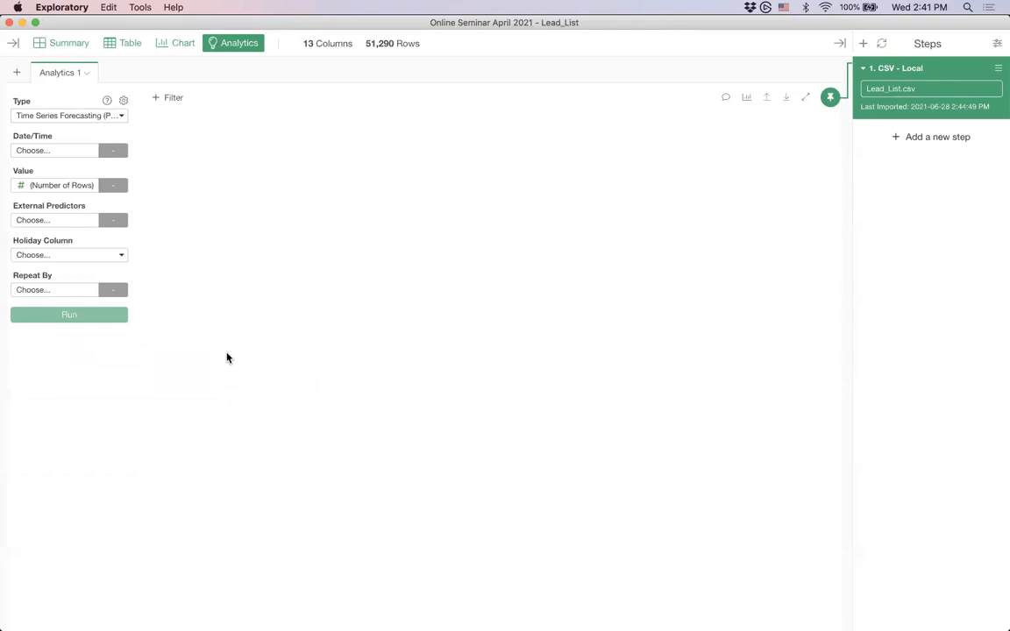
# Set the forecast's Date/Time column to CreatedDate by Month, with Number of Rows as the value
pyautogui.click(47, 151)
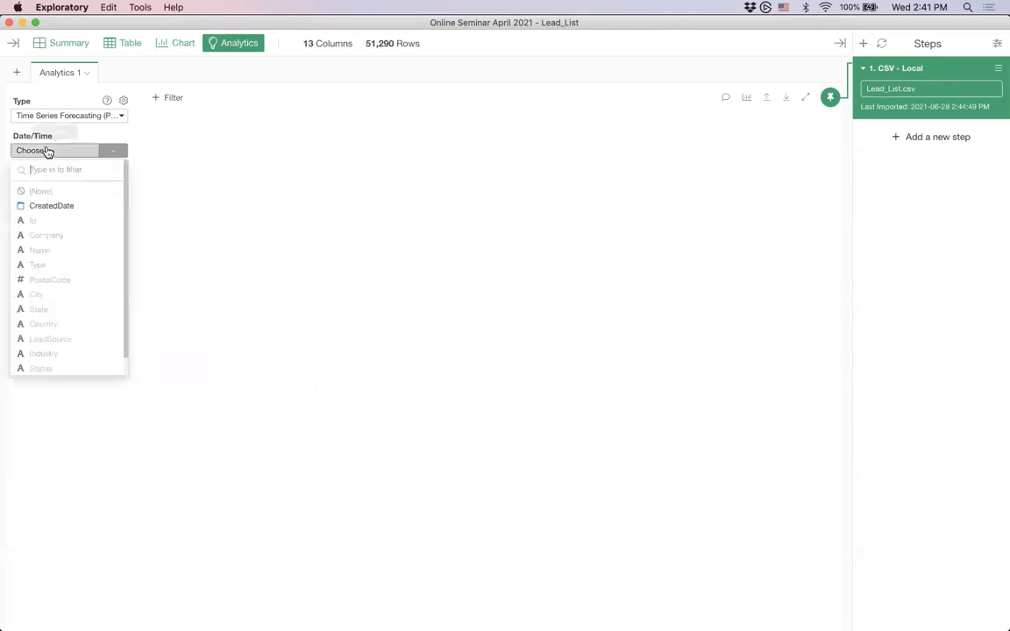
pyautogui.click(53, 206)
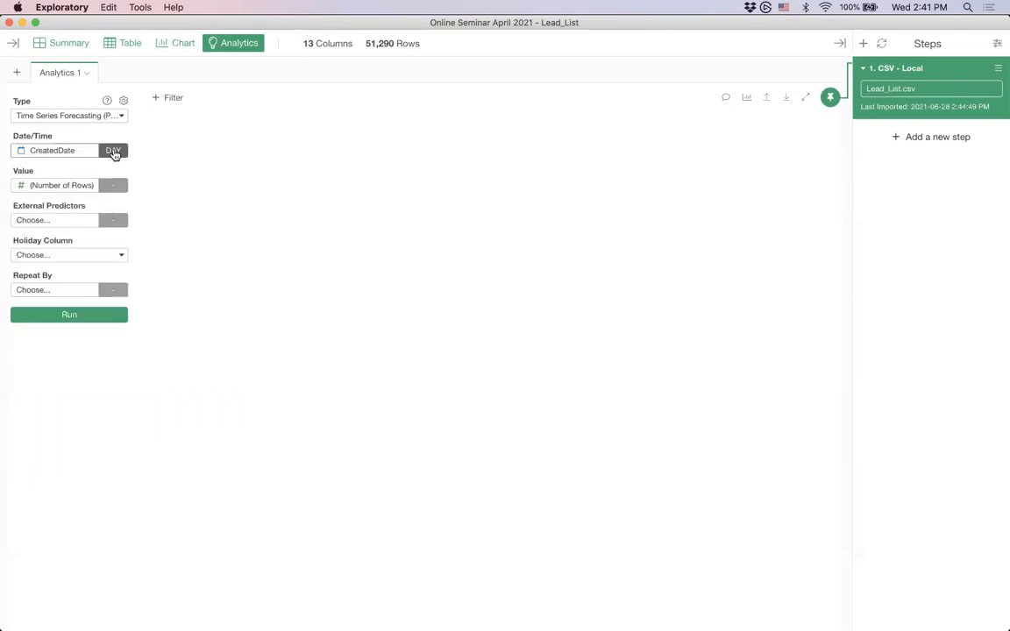
pyautogui.click(114, 153)
pyautogui.click(165, 220)
pyautogui.click(45, 185)
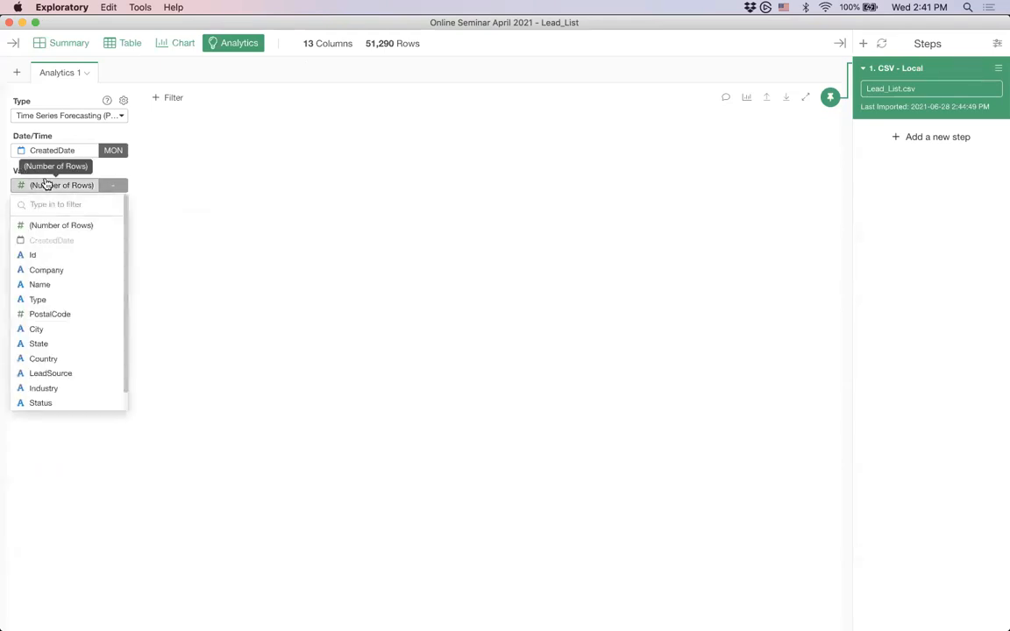
pyautogui.click(46, 184)
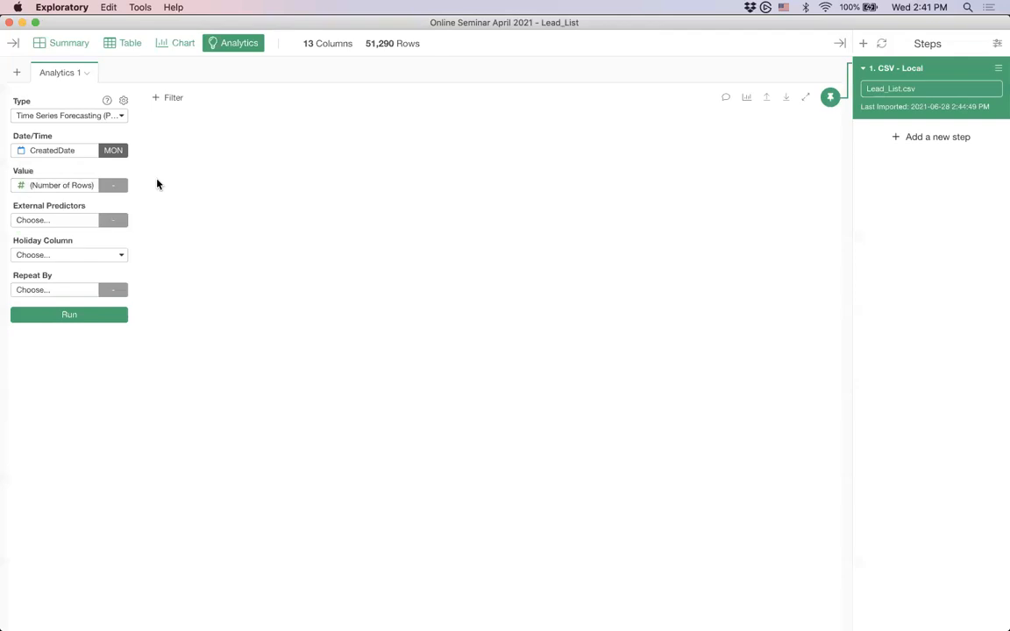
# Set the forecasting time period to 12 and run the Prophet forecast
pyautogui.click(125, 104)
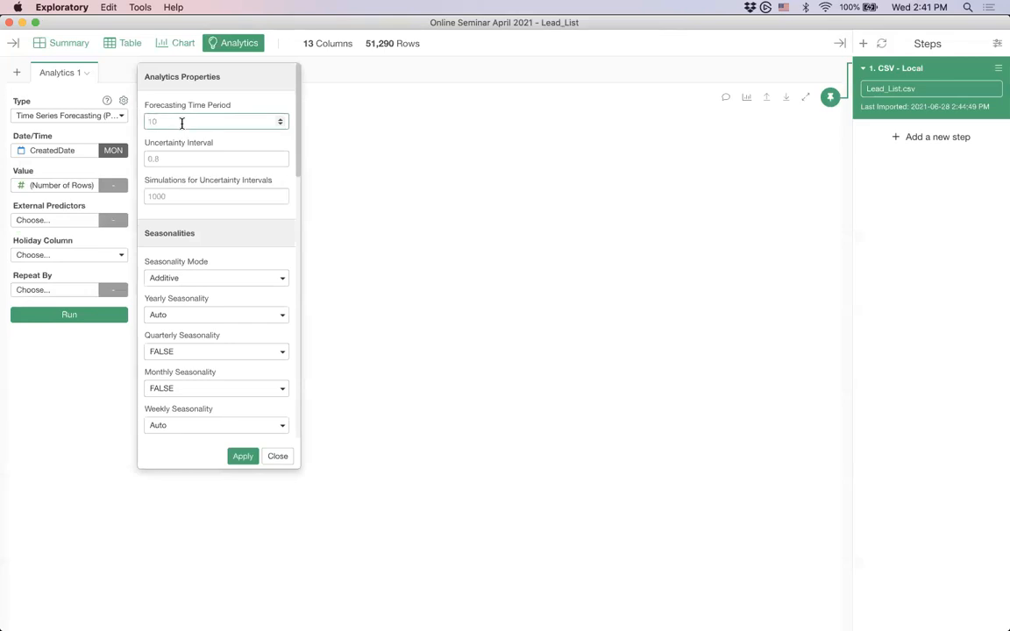
pyautogui.write('12')
pyautogui.click(242, 455)
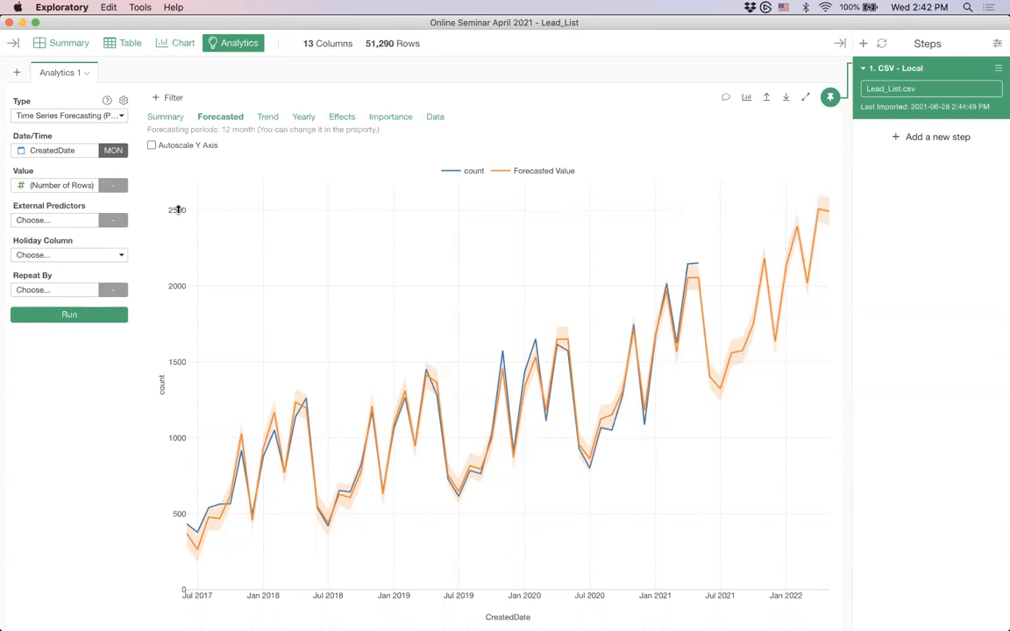
# Examine the forecast's Trend and Yearly seasonality results and the columns offered as external predictors
pyautogui.click(70, 224)
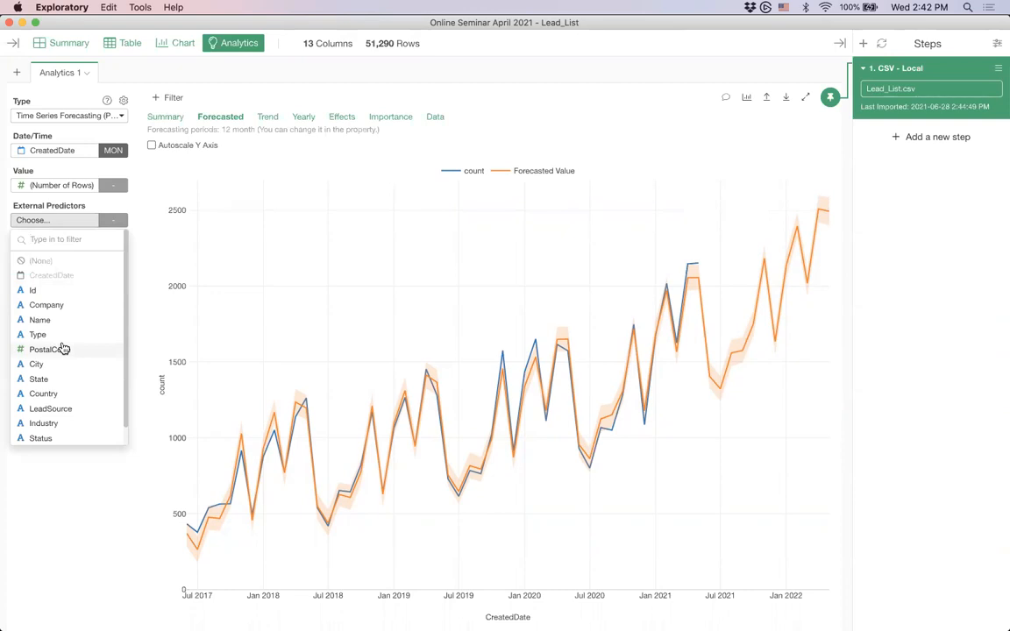
pyautogui.click(145, 222)
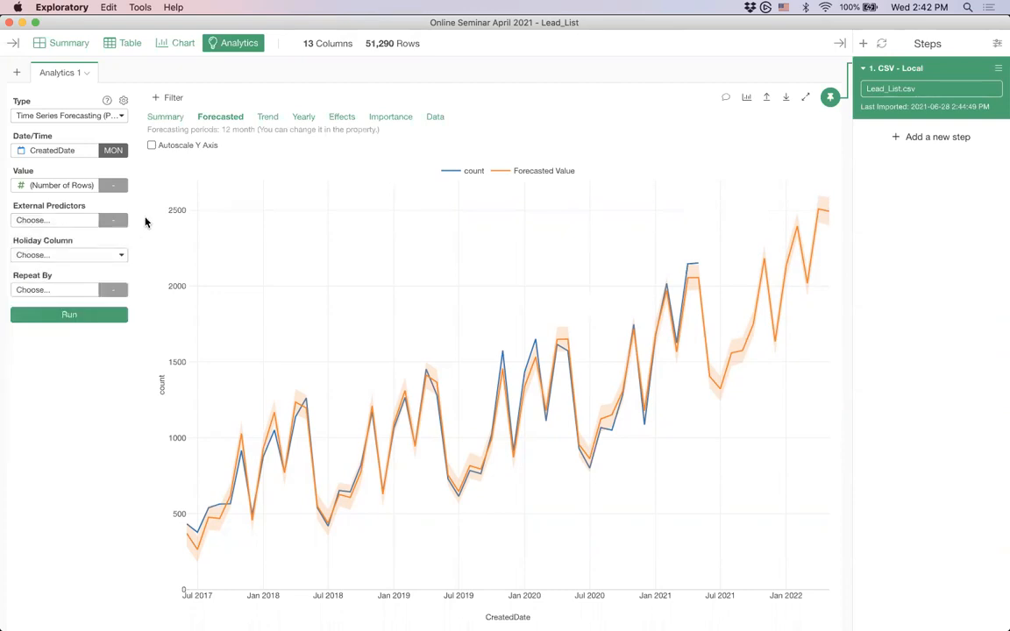
pyautogui.click(277, 119)
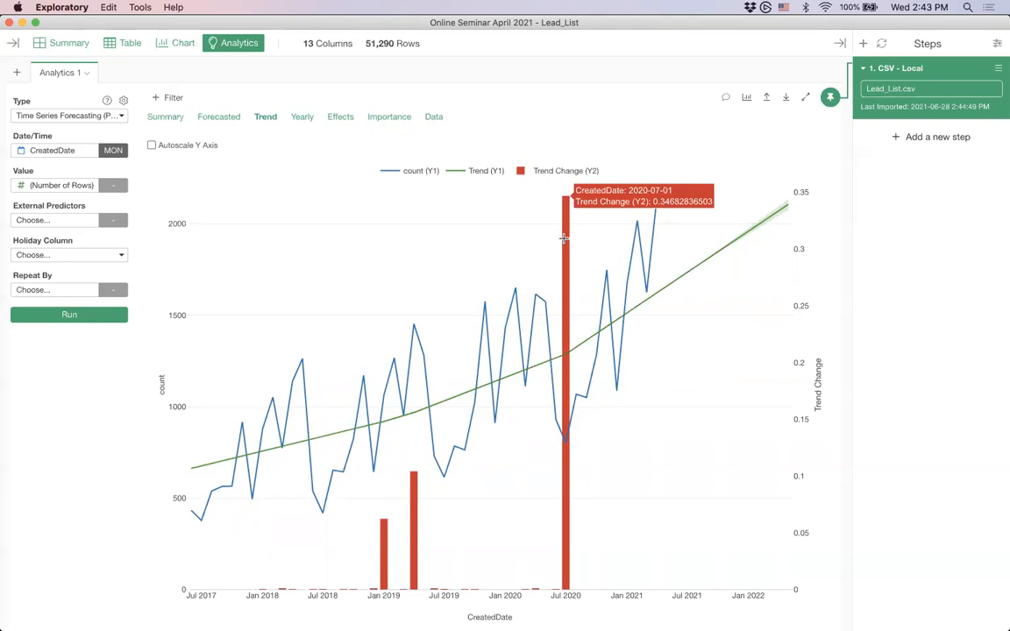
pyautogui.click(307, 121)
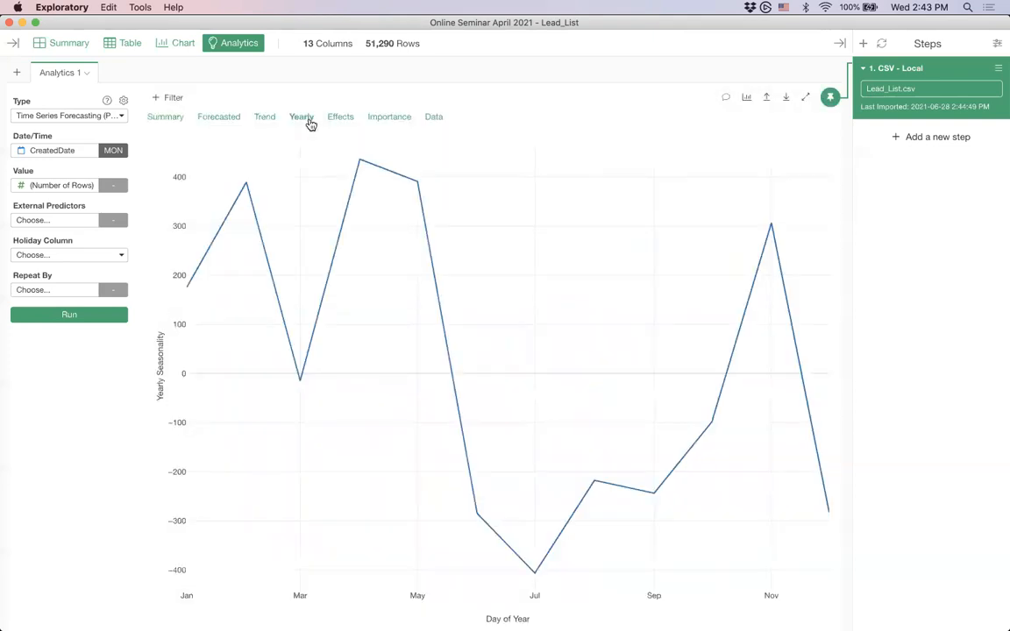
pyautogui.moveTo(254, 181)
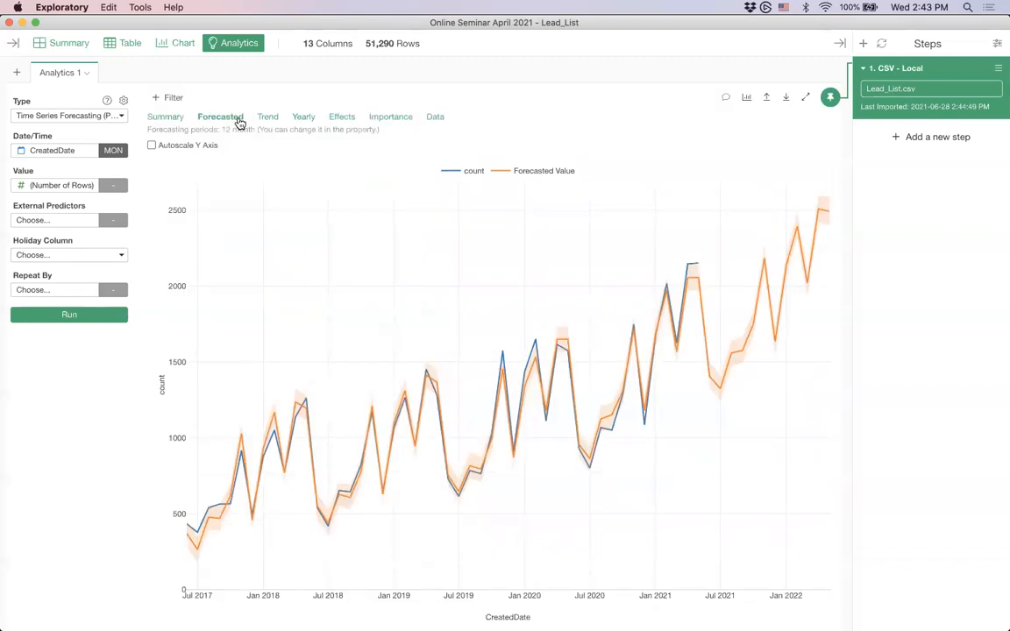
pyautogui.click(48, 222)
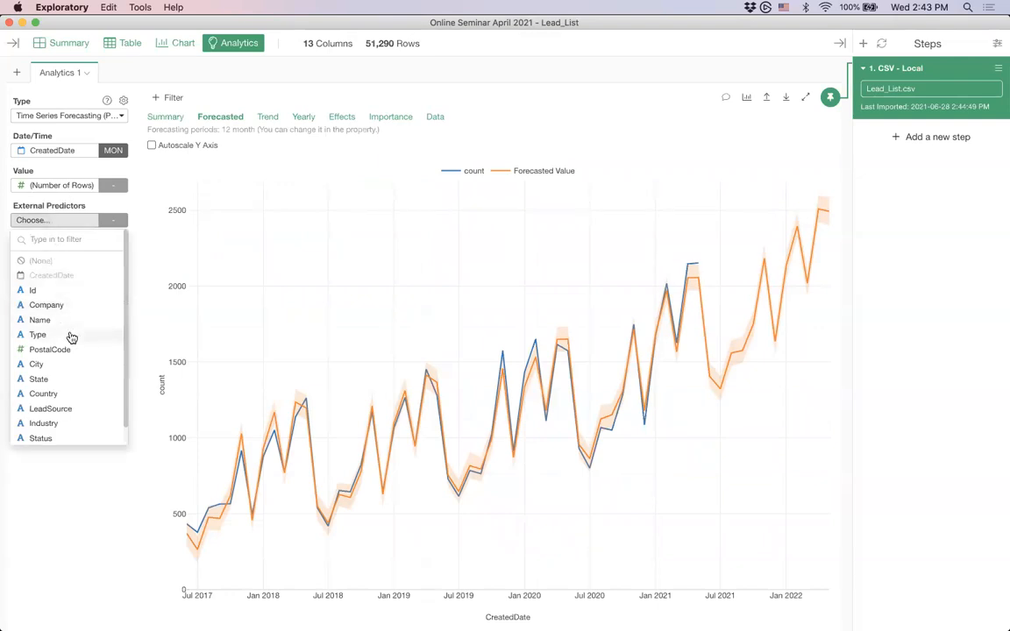
pyautogui.scroll(-1, 71, 335)
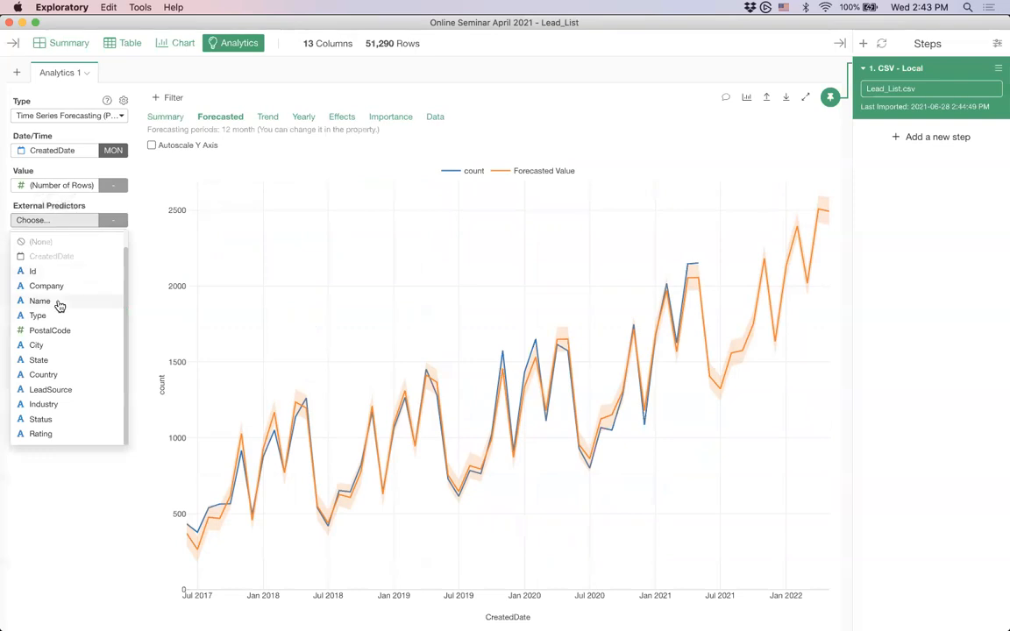
pyautogui.click(72, 221)
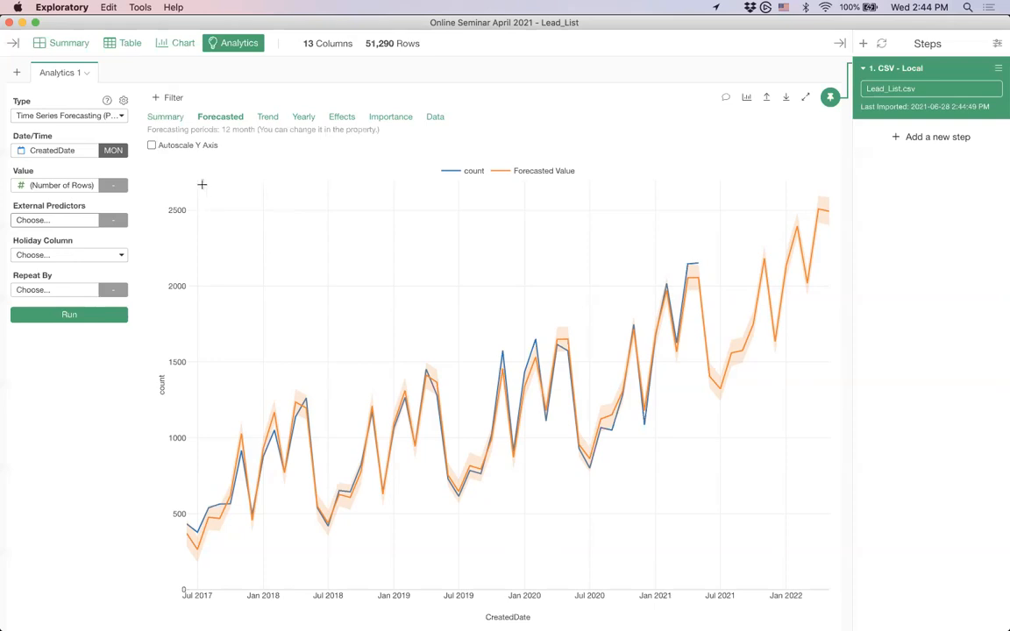
# Switch to the Keynote presentation, select slide 113, "Agenda", and start the slideshow from it
pyautogui.click(12, 46)
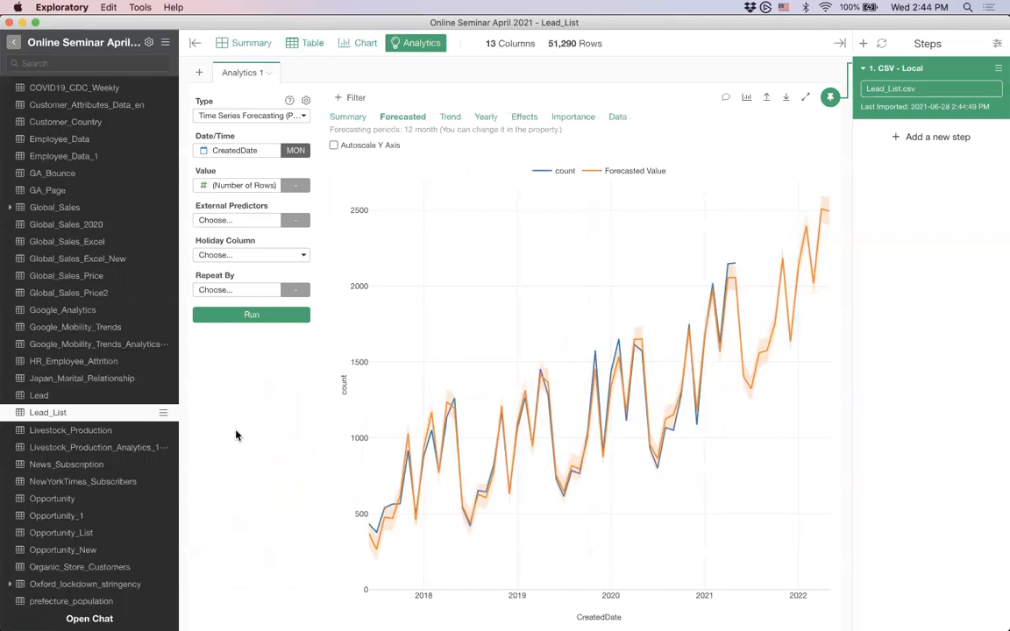
pyautogui.press('super+Tab')
pyautogui.click(195, 314)
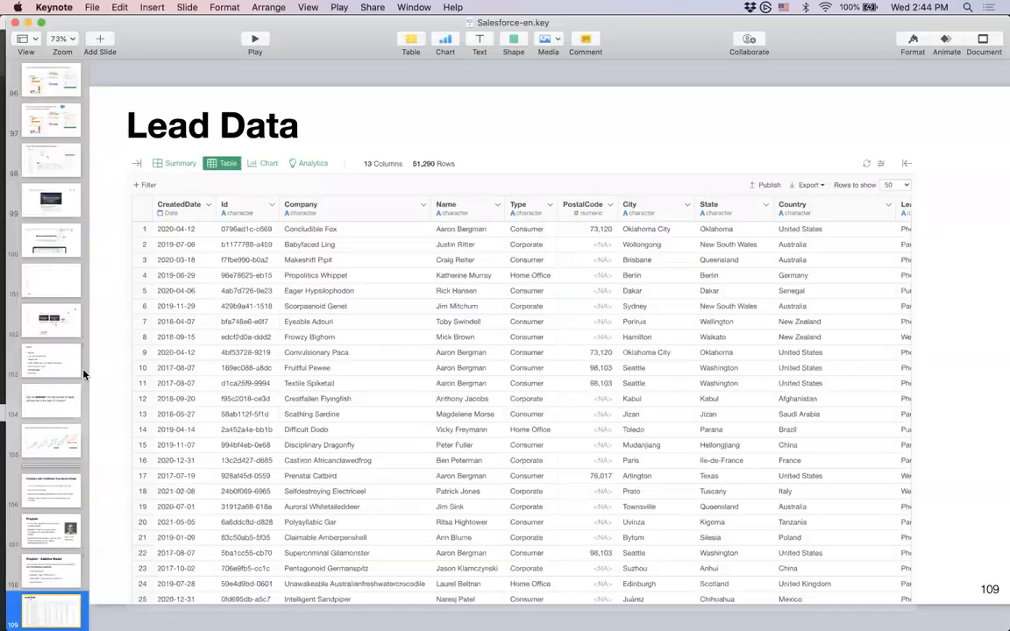
pyautogui.scroll(-5, 29, 445)
pyautogui.scroll(-2, 29, 445)
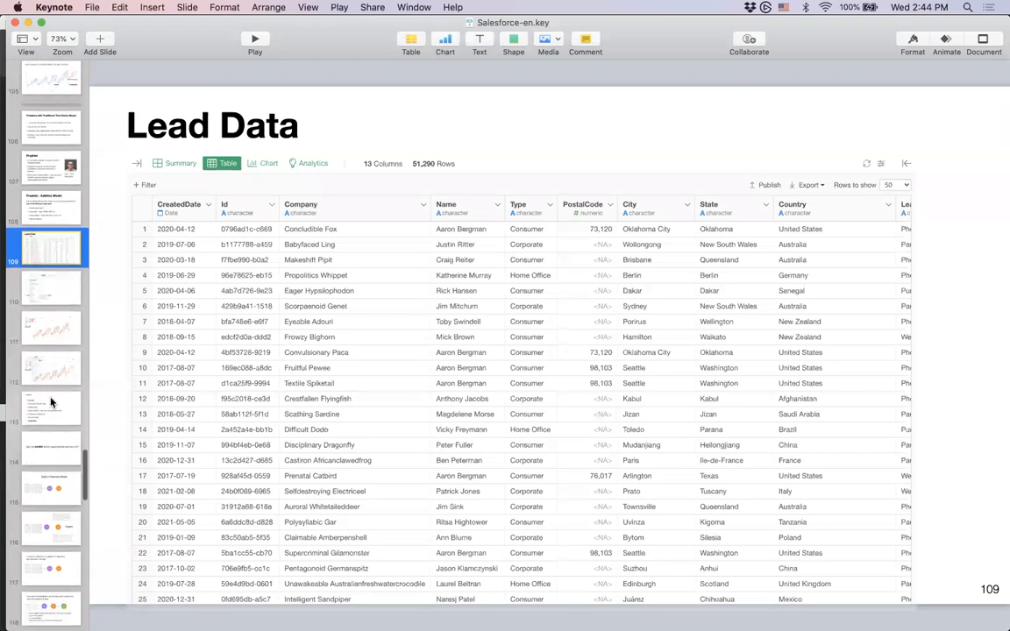
pyautogui.click(51, 408)
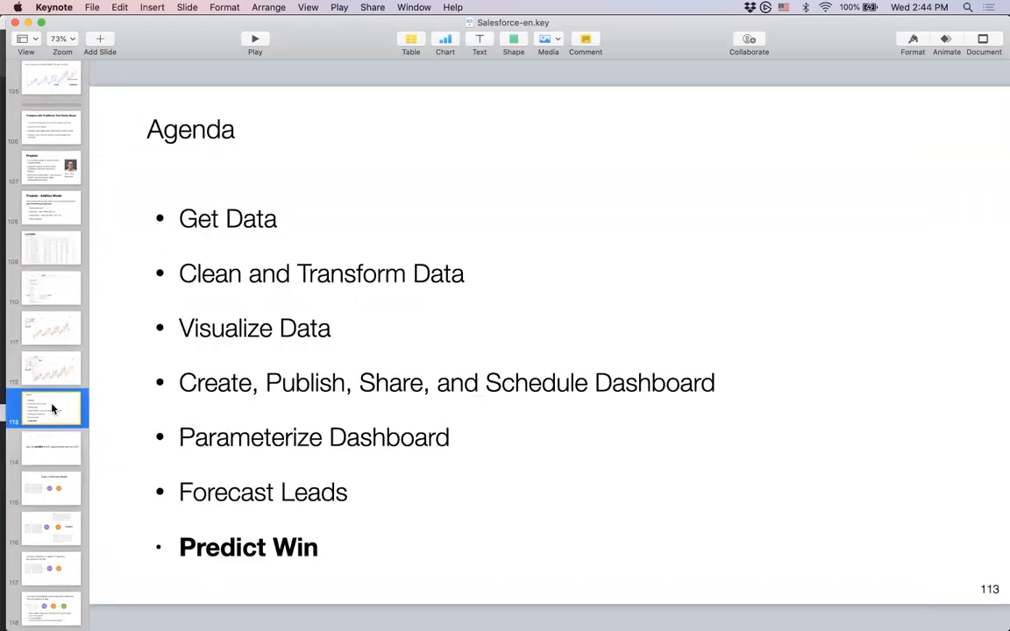
pyautogui.click(254, 38)
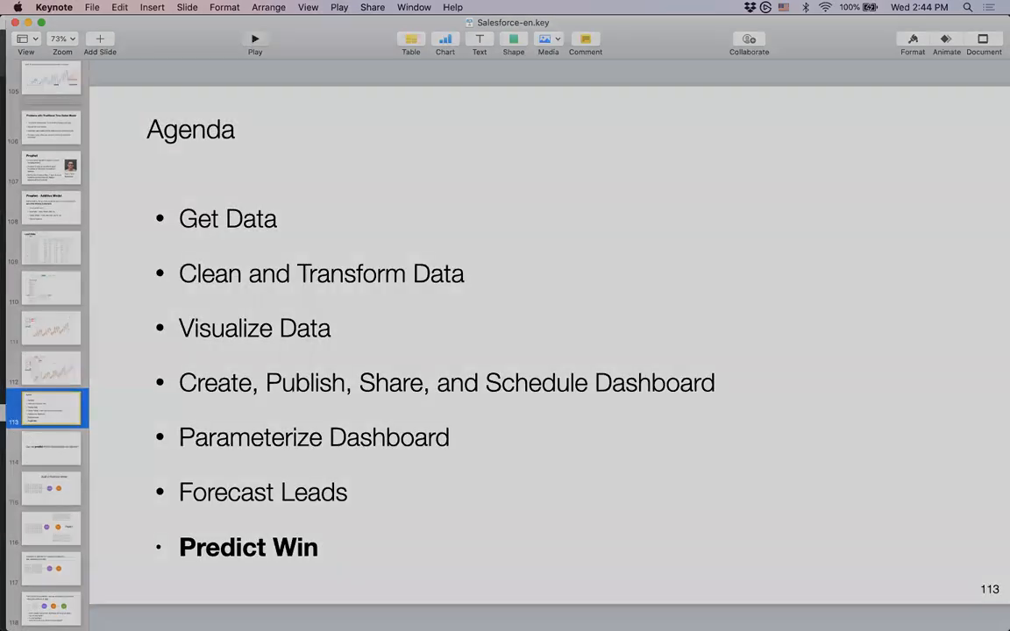
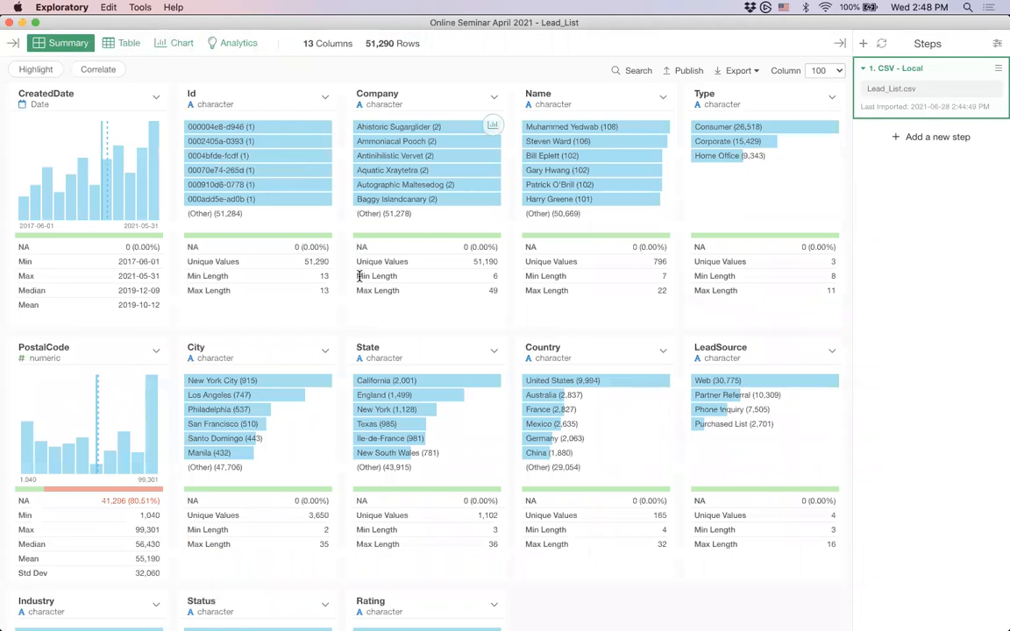
# Open the Opportunity_List data frame in Exploratory and look over its table and column summary
pyautogui.click(10, 47)
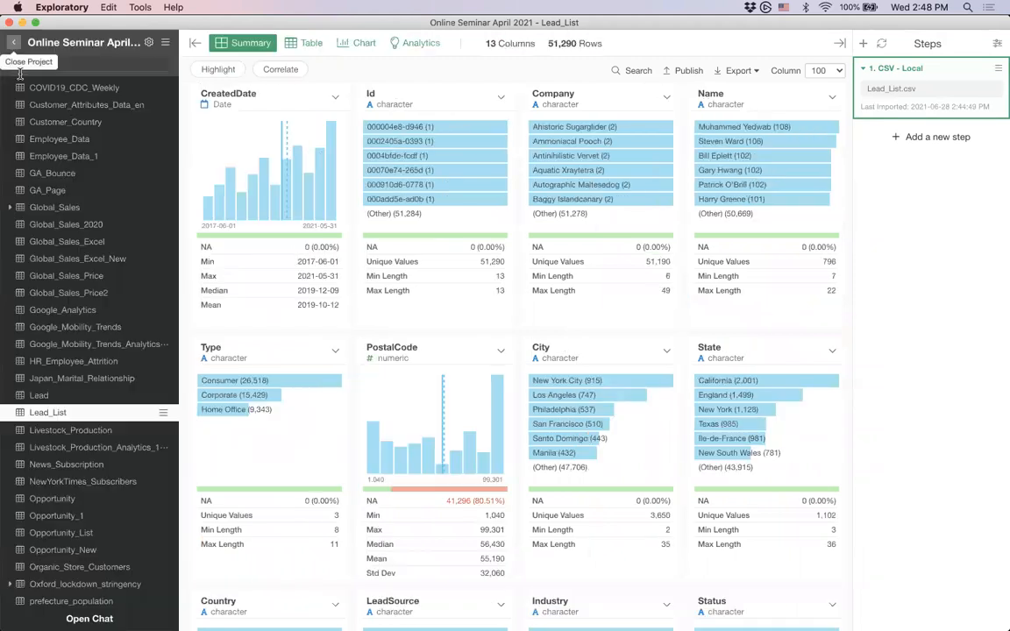
pyautogui.moveTo(75, 412)
pyautogui.scroll(-5, 77, 415)
pyautogui.scroll(-5, 77, 414)
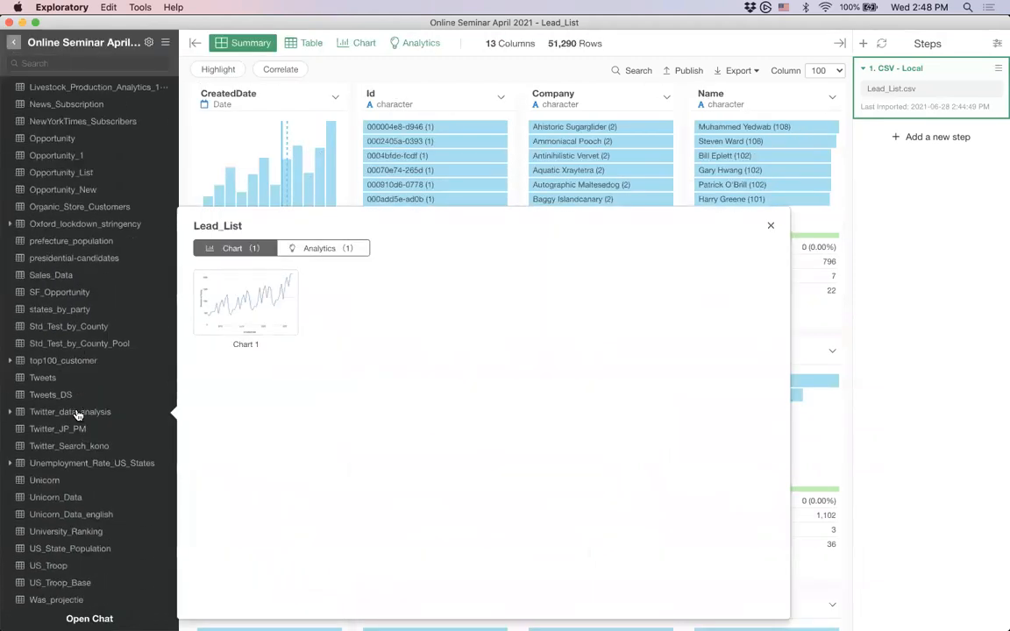
pyautogui.scroll(3, 77, 414)
pyautogui.scroll(1, 77, 414)
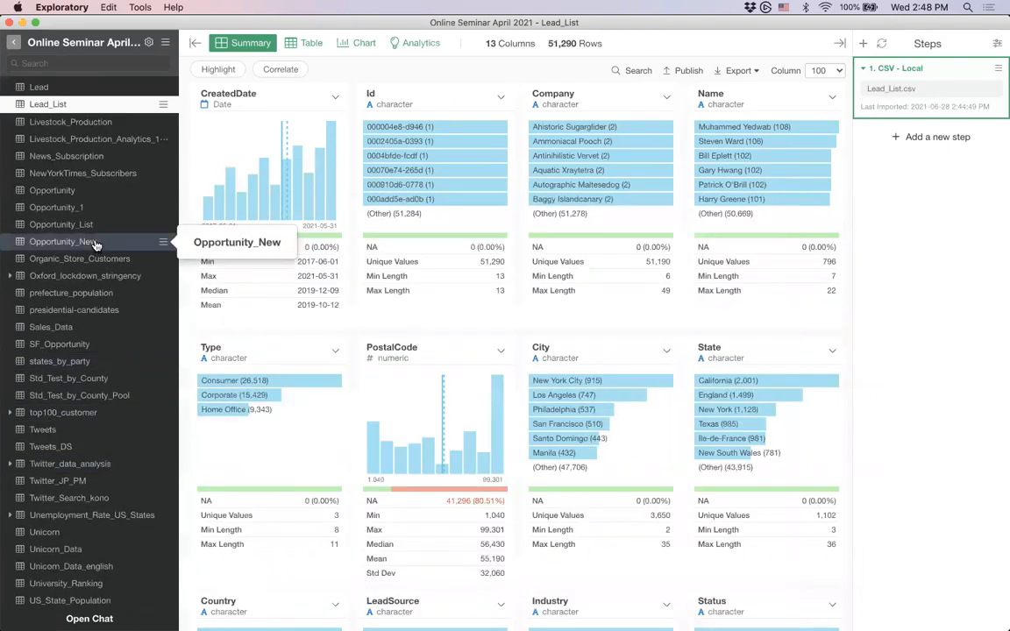
pyautogui.click(96, 225)
pyautogui.click(191, 44)
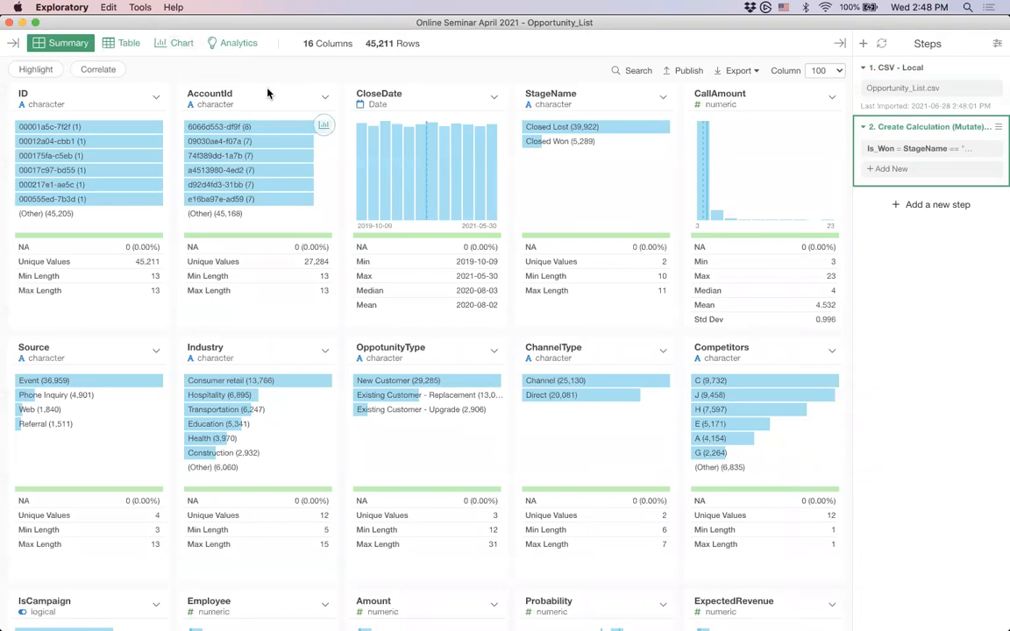
pyautogui.click(128, 44)
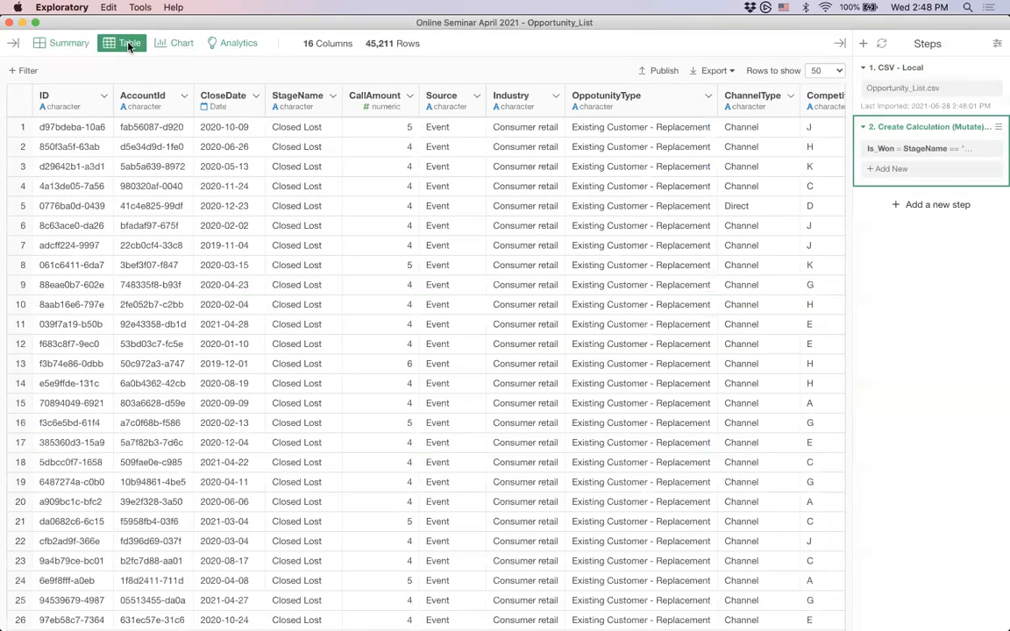
pyautogui.click(64, 42)
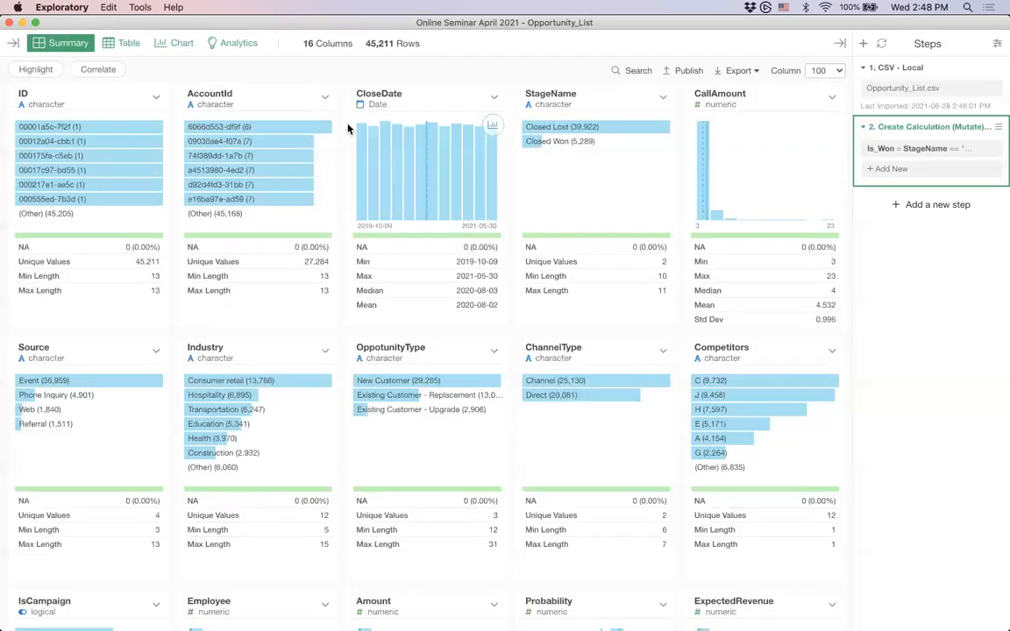
# Start a conversion of the StageName column to the logical data type, overwriting the existing column
pyautogui.click(600, 99)
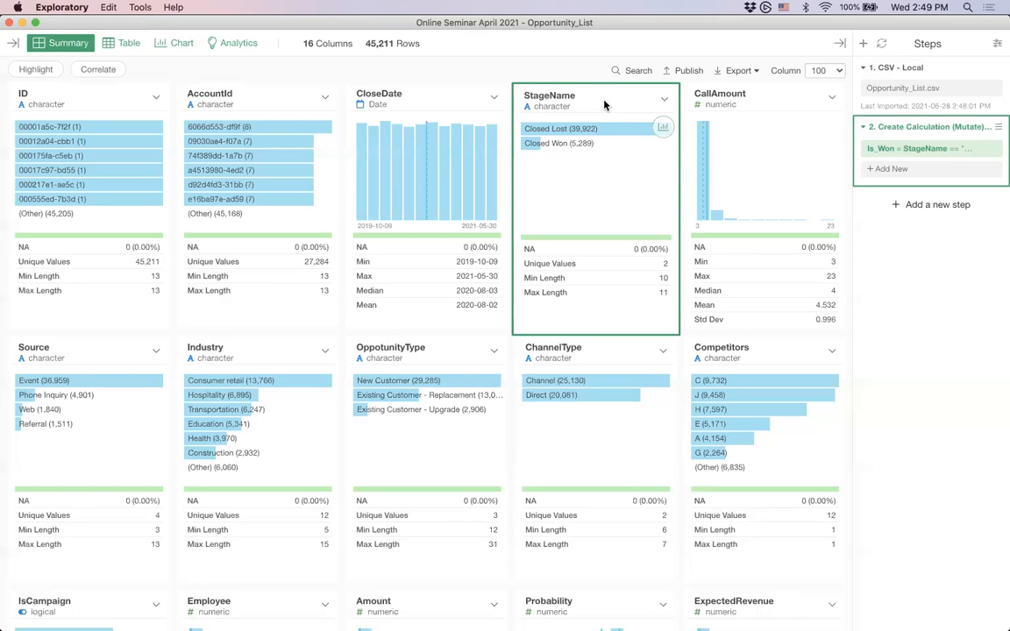
pyautogui.click(663, 99)
pyautogui.moveTo(692, 408)
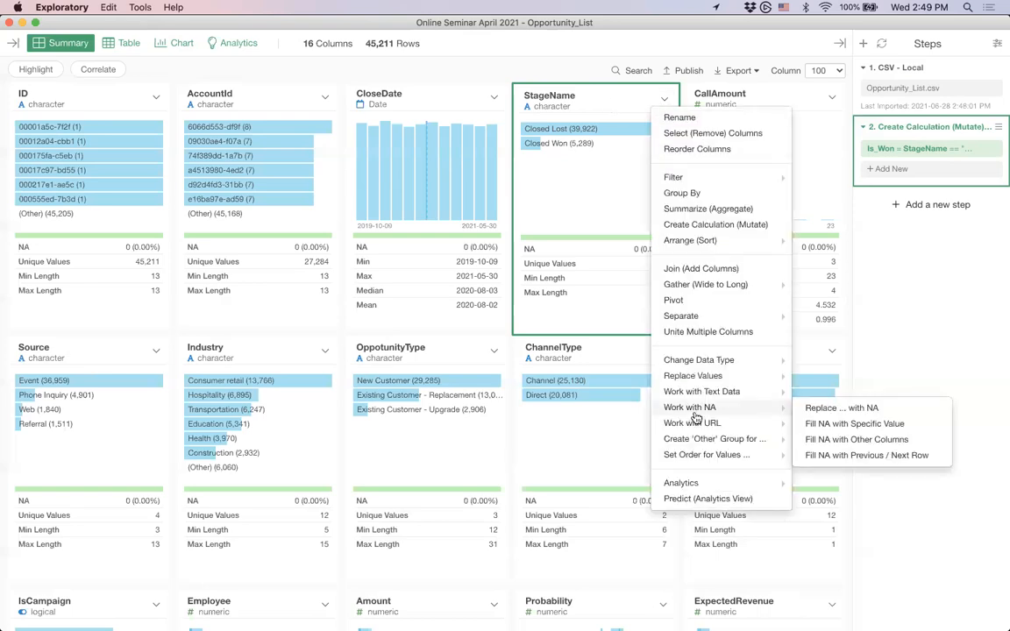
pyautogui.moveTo(722, 361)
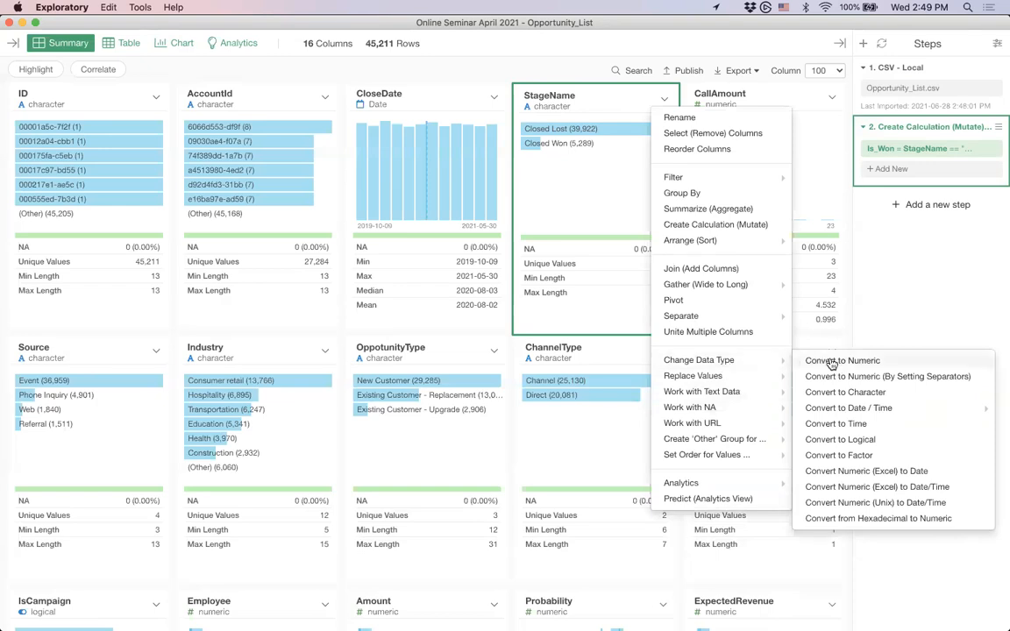
pyautogui.click(837, 440)
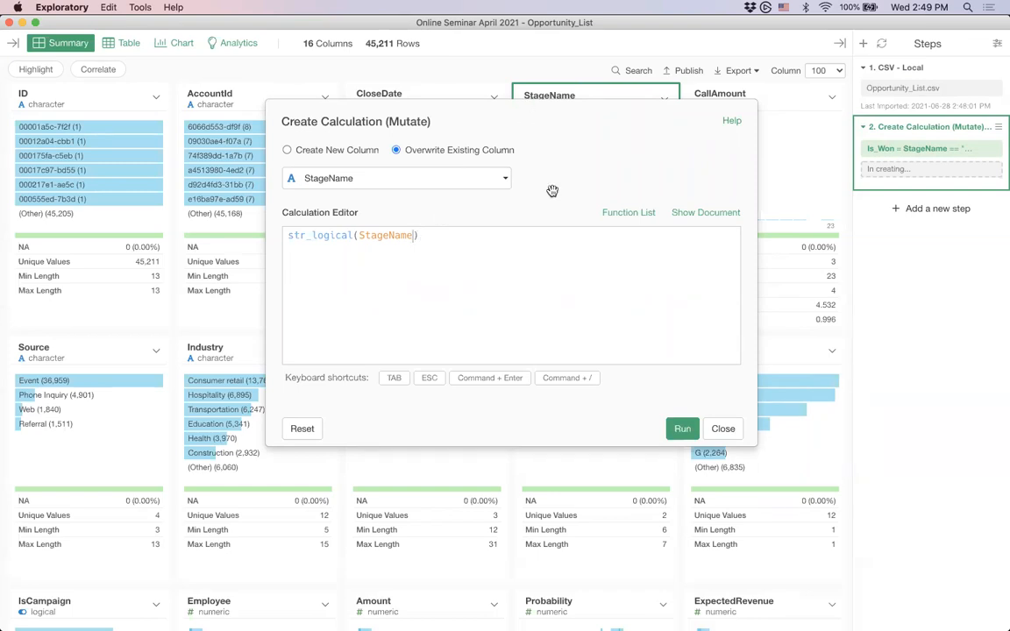
pyautogui.moveTo(524, 110); pyautogui.dragTo(555, 192)
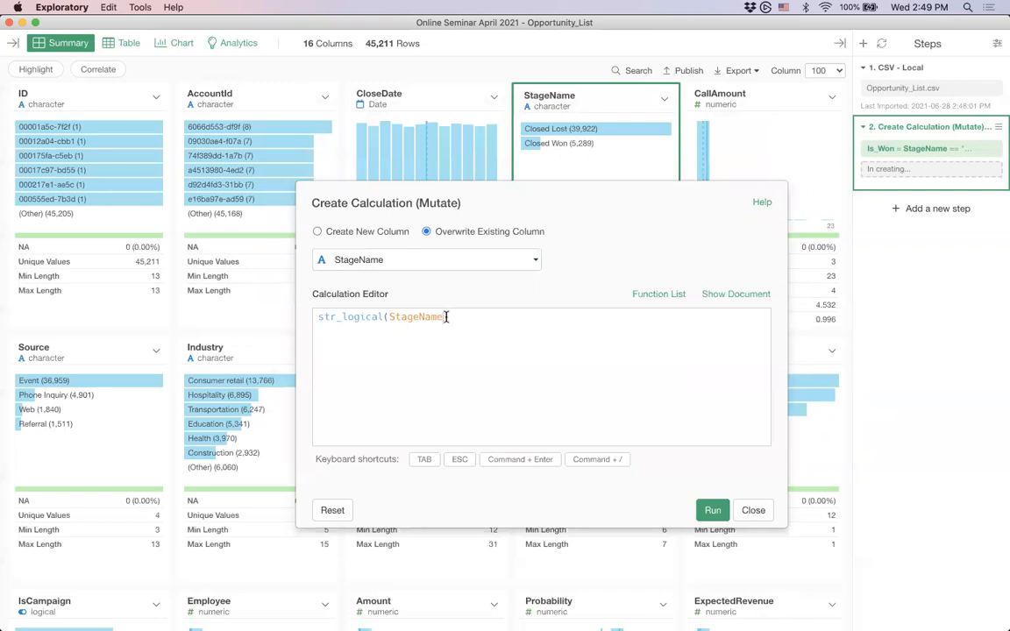
# Complete the StageName conversion as str_logical(StageName, true_value="Closed Won") and run it
pyautogui.write(',')
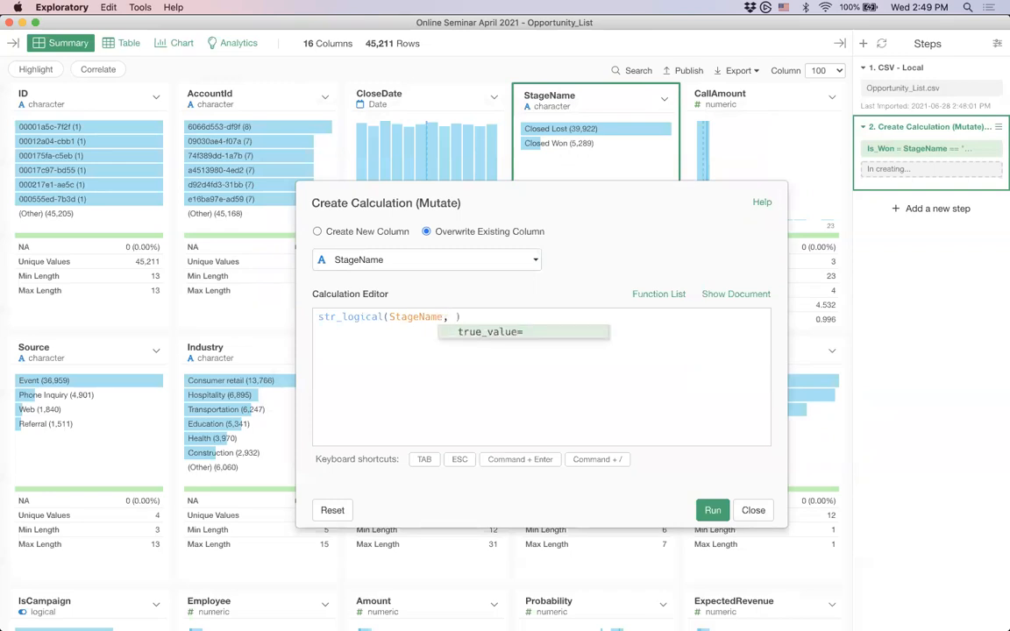
pyautogui.press('Tab')
pyautogui.write('"Cl')
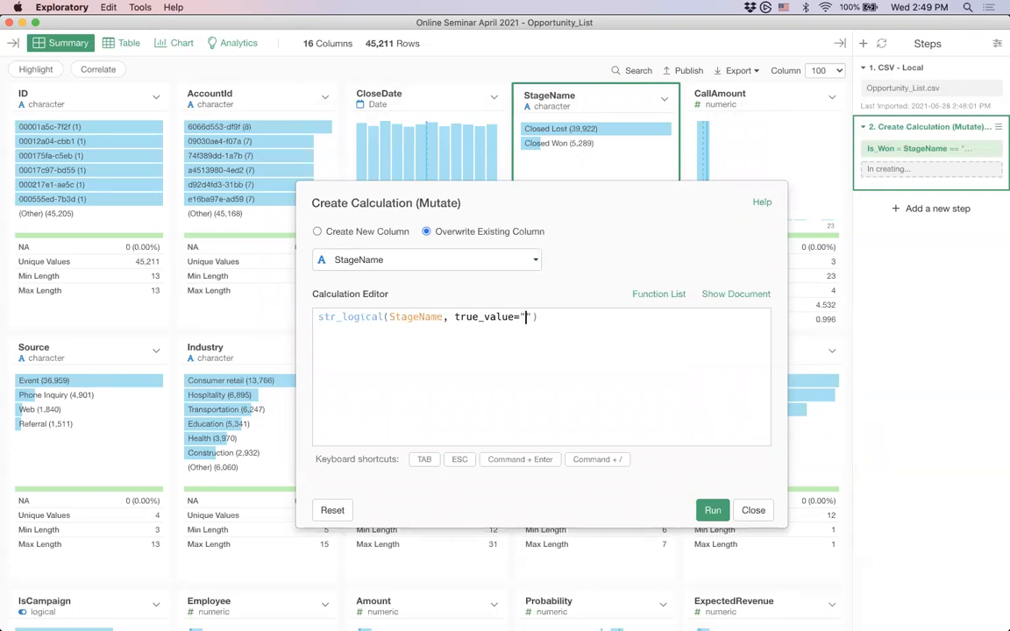
pyautogui.write('OSE')
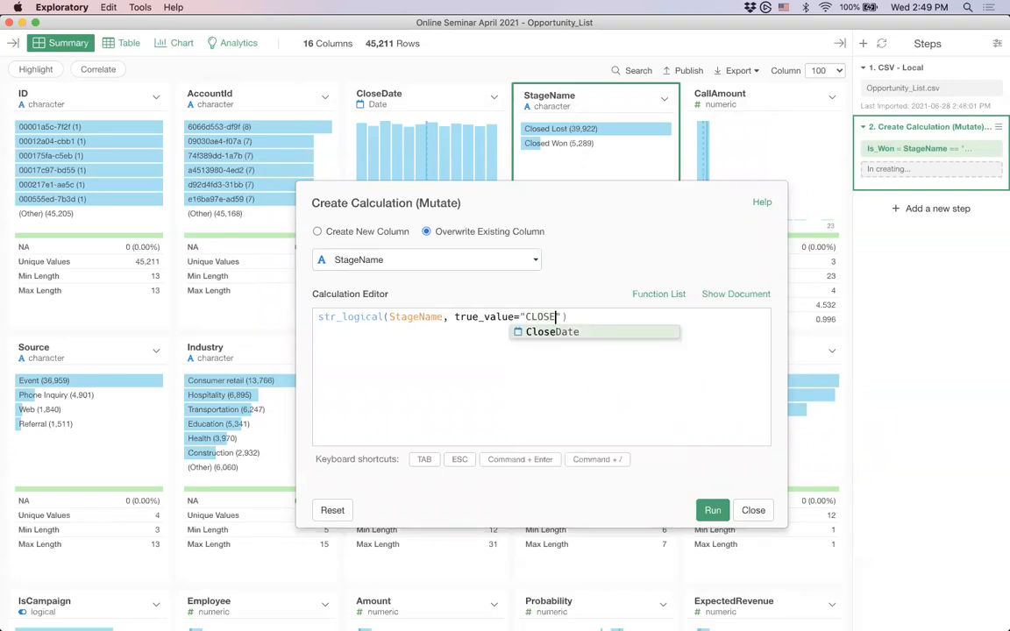
pyautogui.press('BackSpace')
pyautogui.press('BackSpace')
pyautogui.press('BackSpace')
pyautogui.press('BackSpace')
pyautogui.press('BackSpace')
pyautogui.write('Closed Won')
pyautogui.press('Right')
pyautogui.press('Right')
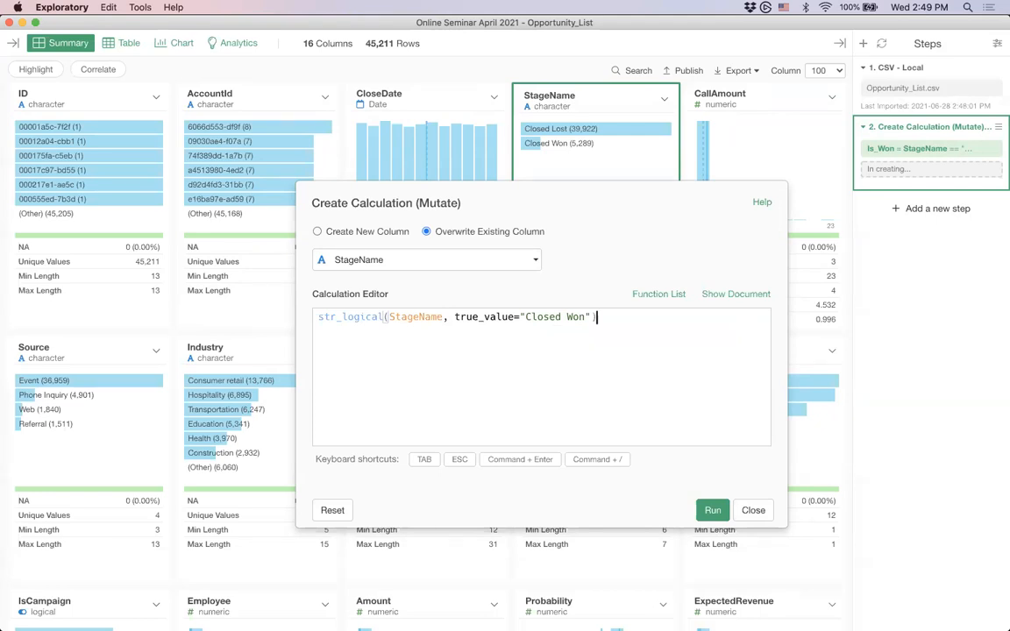
pyautogui.press('super+Return')
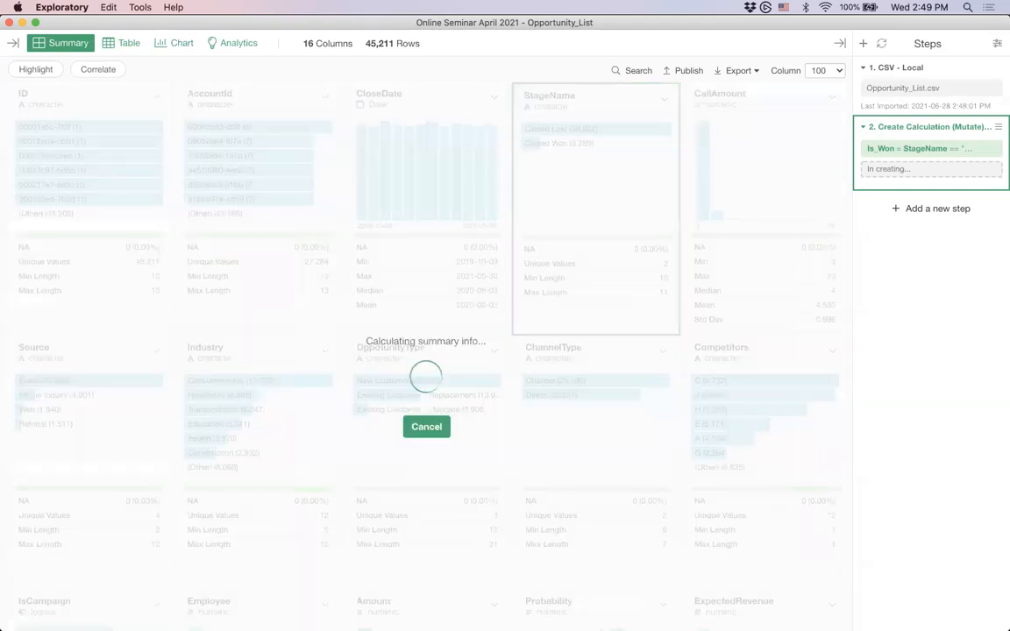
pyautogui.moveTo(547, 128)
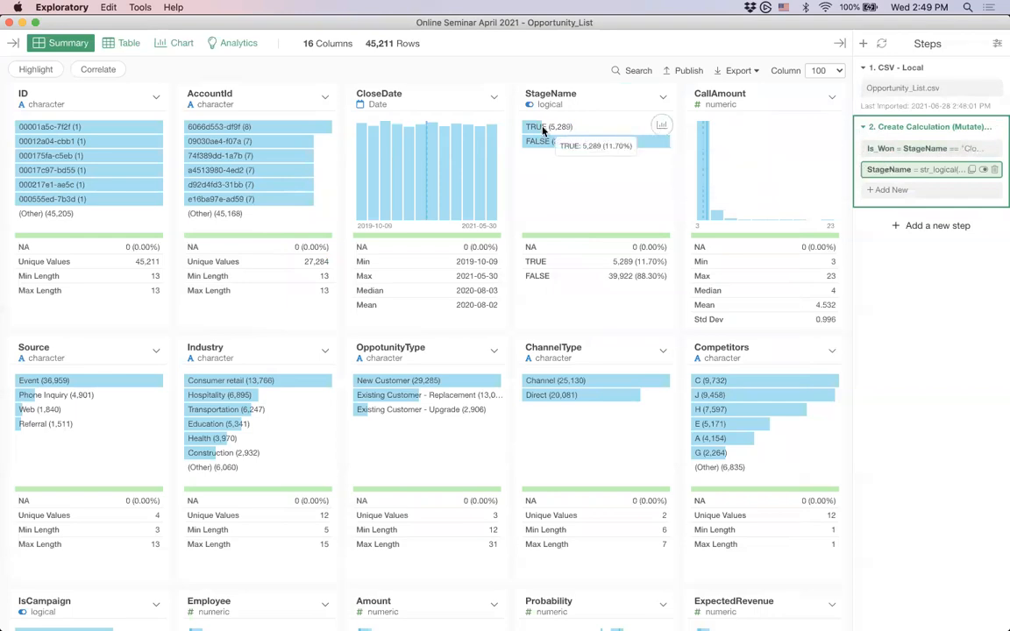
pyautogui.moveTo(584, 149)
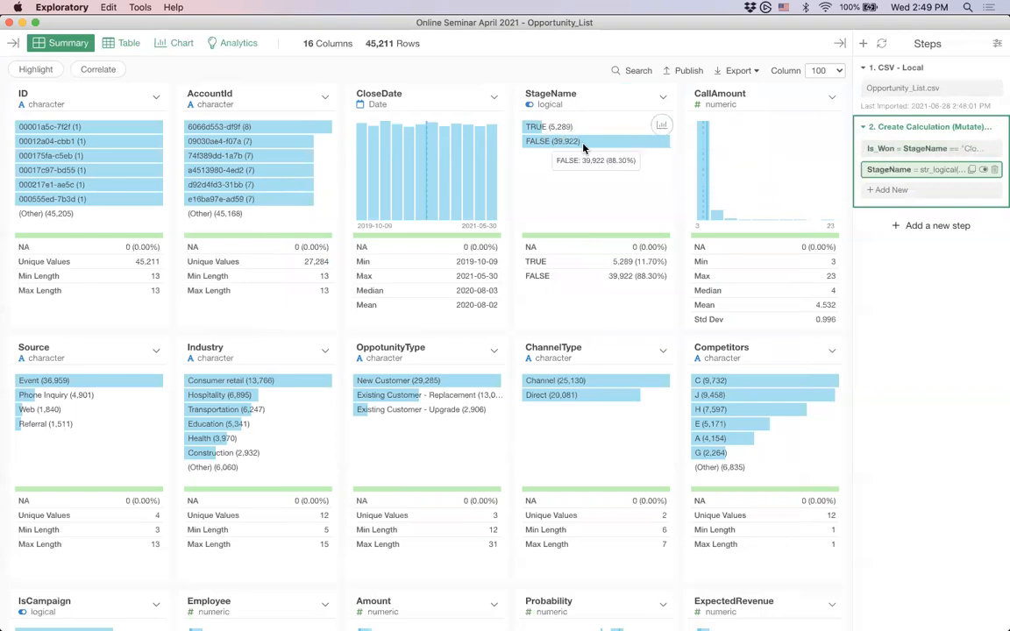
# Insert a calculation directly after the CSV import that creates a new column from StageName == "Closed Won"
pyautogui.click(895, 77)
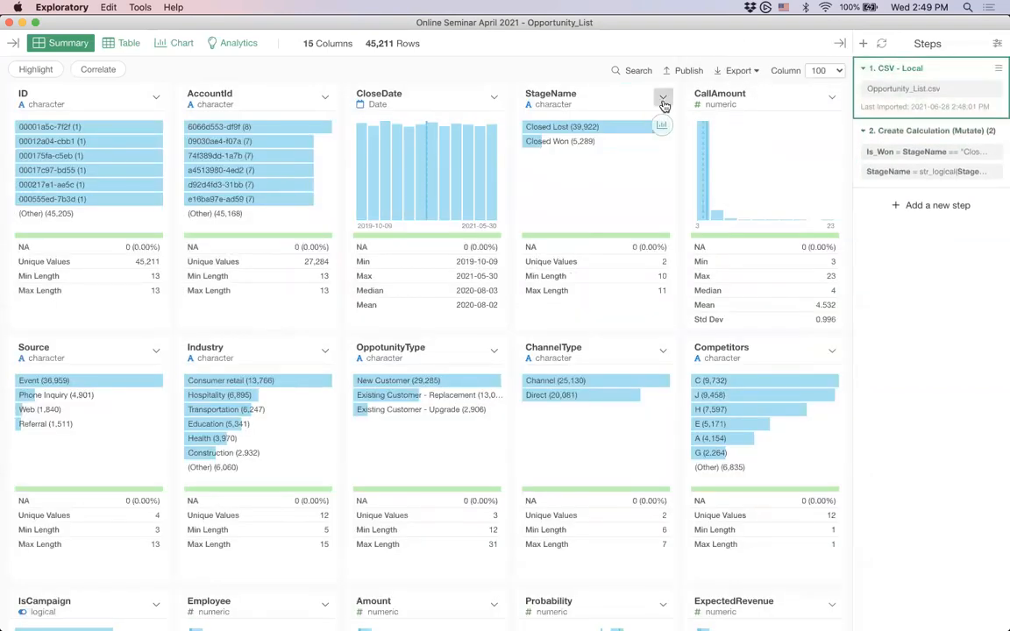
pyautogui.click(663, 98)
pyautogui.click(685, 226)
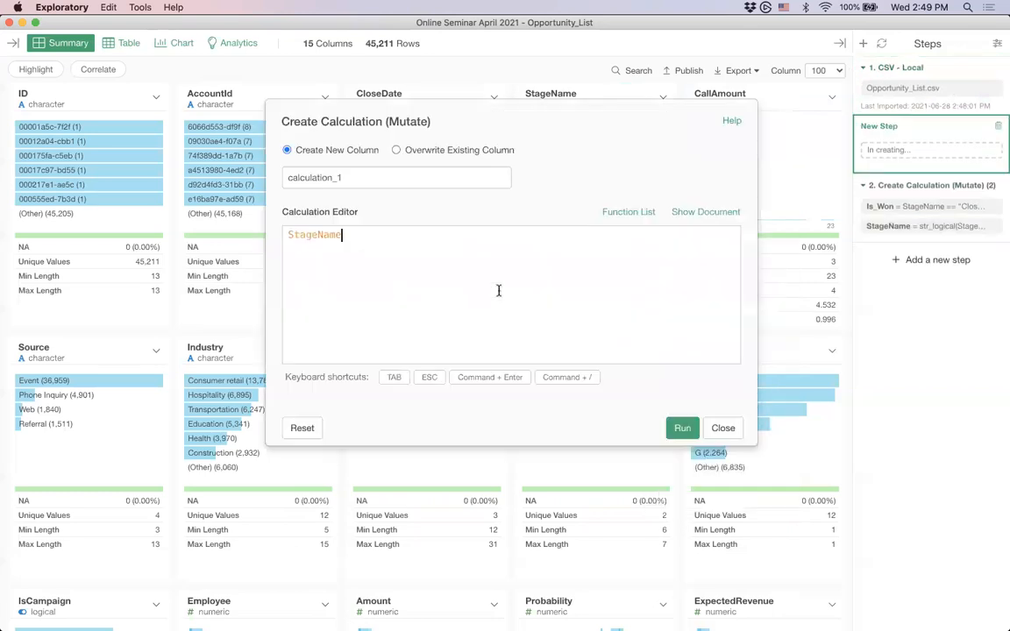
pyautogui.write('==')
pyautogui.press('Down')
pyautogui.press('Return')
pyautogui.click(682, 427)
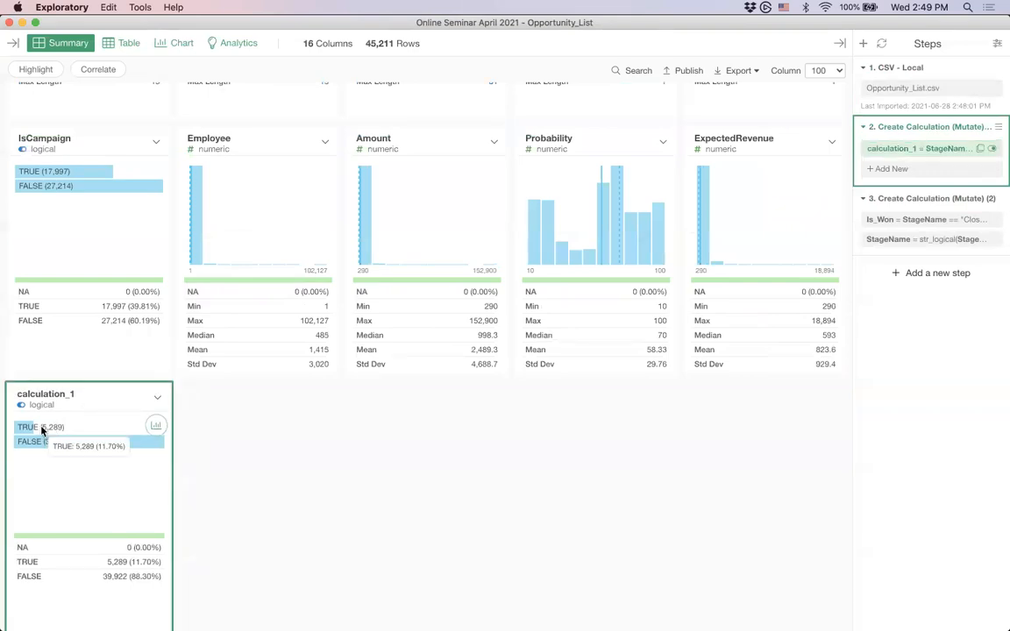
pyautogui.moveTo(44, 448)
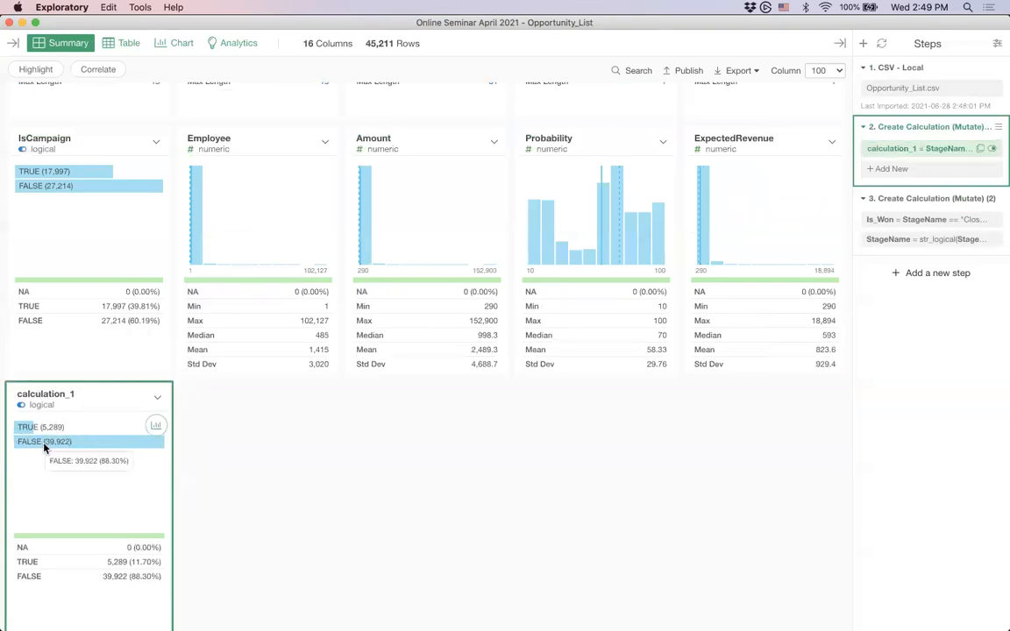
# Delete the extra StageName calculation inserted after the CSV import and return to the remaining Create Calculation step
pyautogui.click(156, 399)
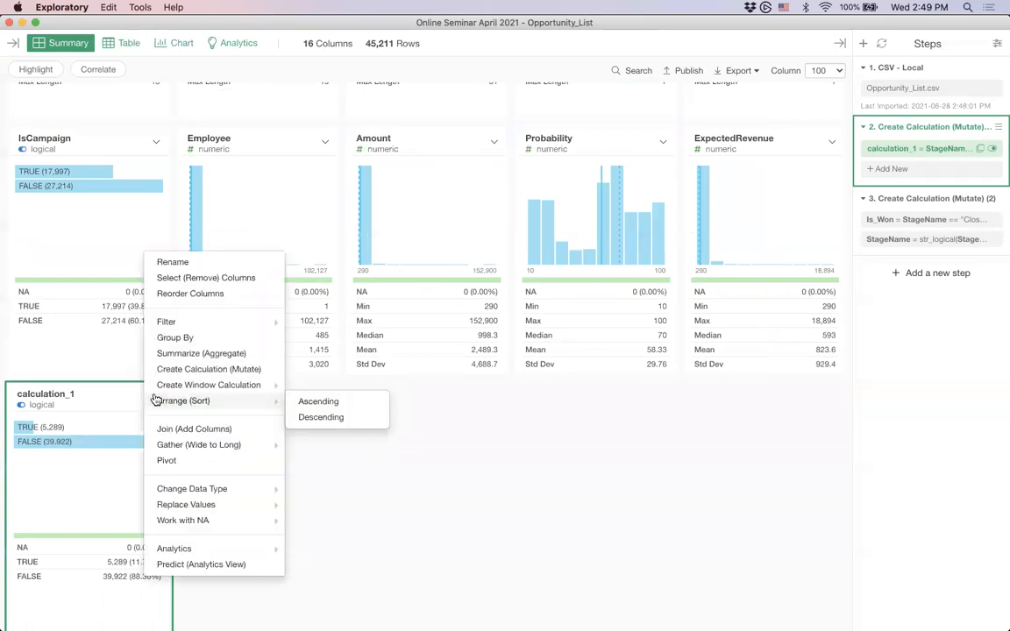
pyautogui.click(86, 402)
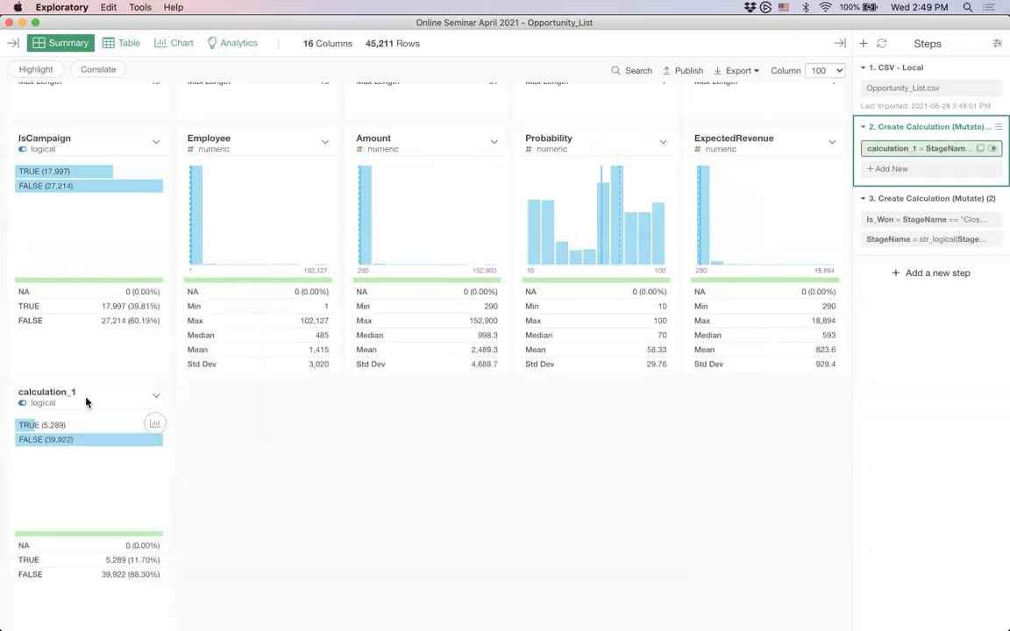
pyautogui.click(158, 396)
pyautogui.click(466, 462)
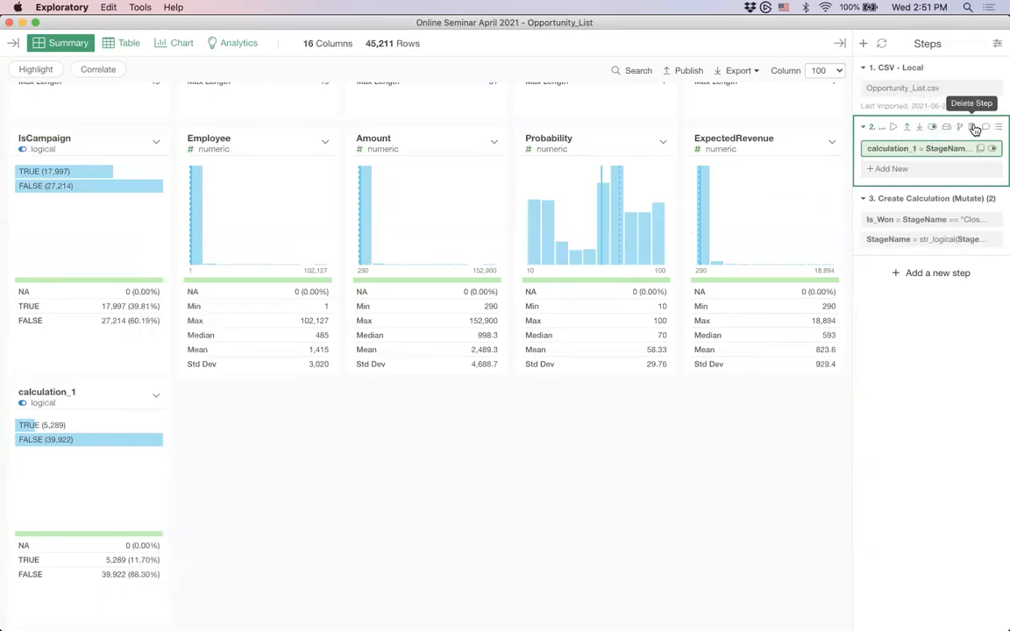
pyautogui.click(972, 127)
pyautogui.click(934, 92)
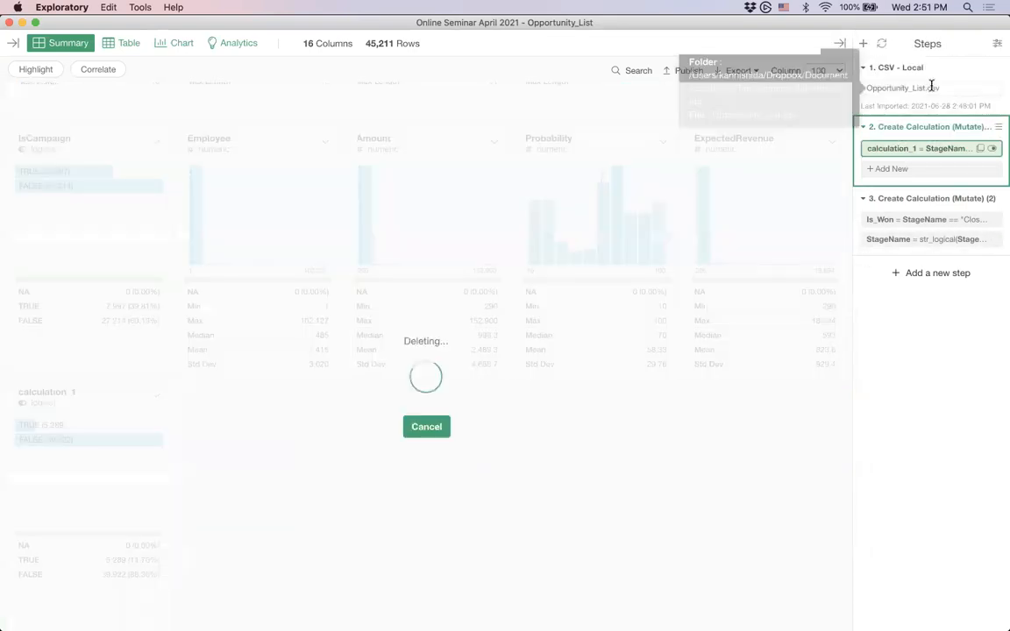
pyautogui.click(971, 169)
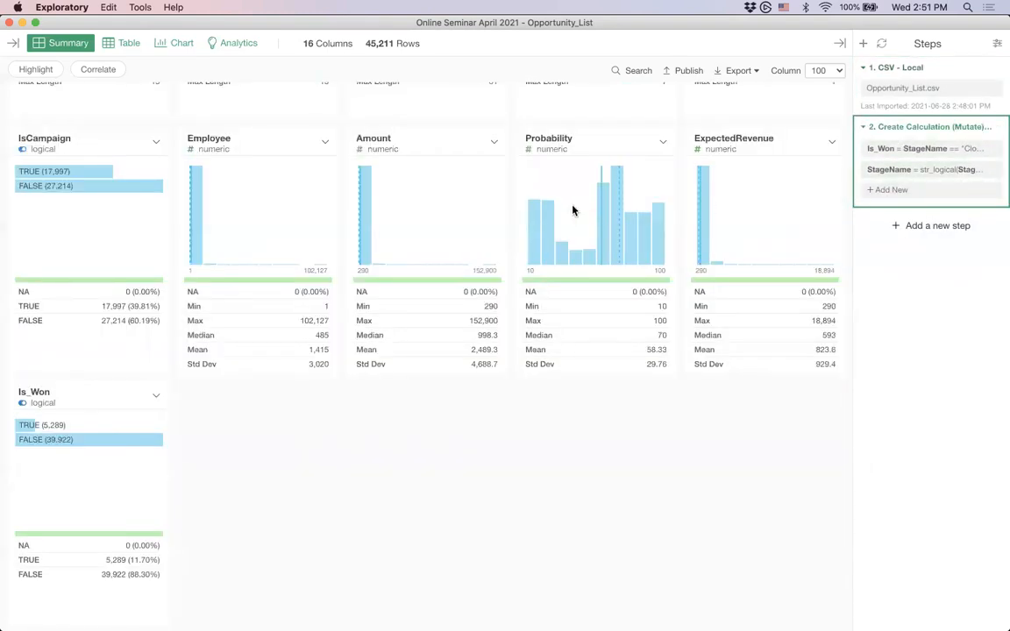
# Correlate all columns with StageName as the target and sort the results by AUC
pyautogui.scroll(10, 572, 210)
pyautogui.click(588, 110)
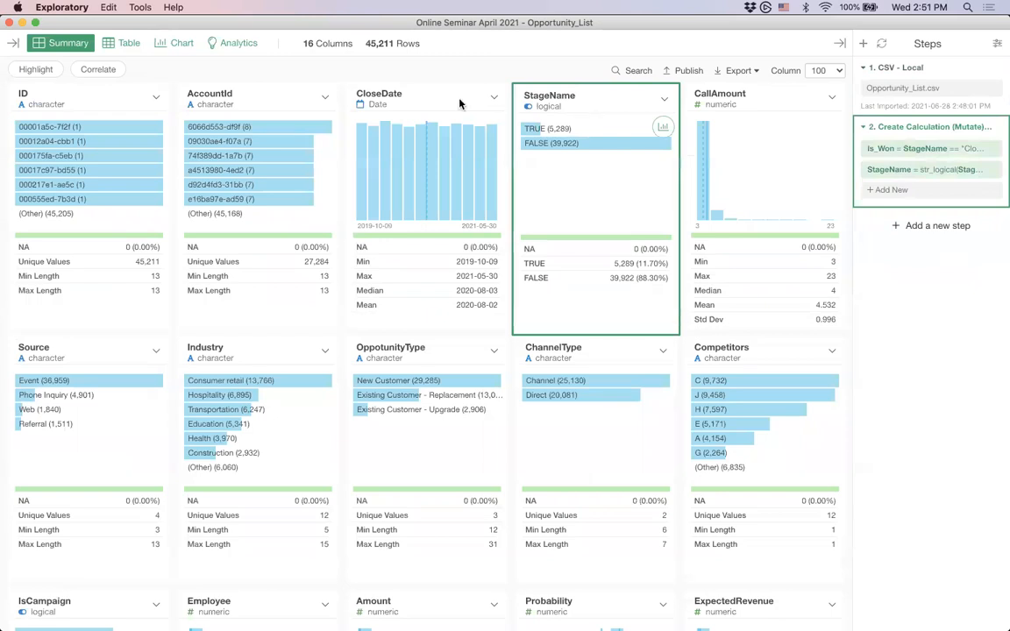
pyautogui.click(96, 70)
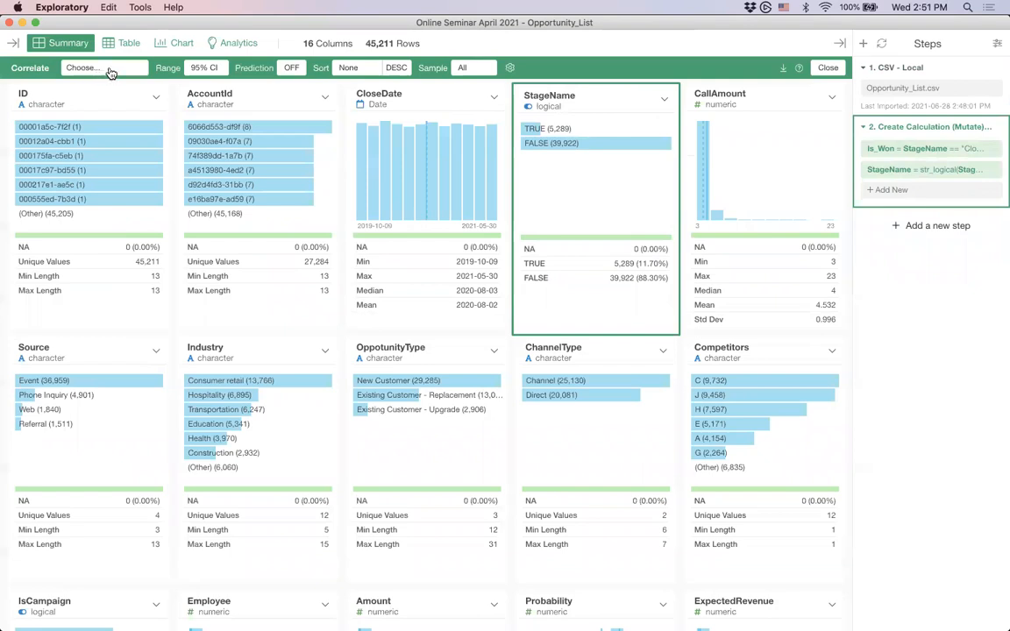
pyautogui.click(99, 70)
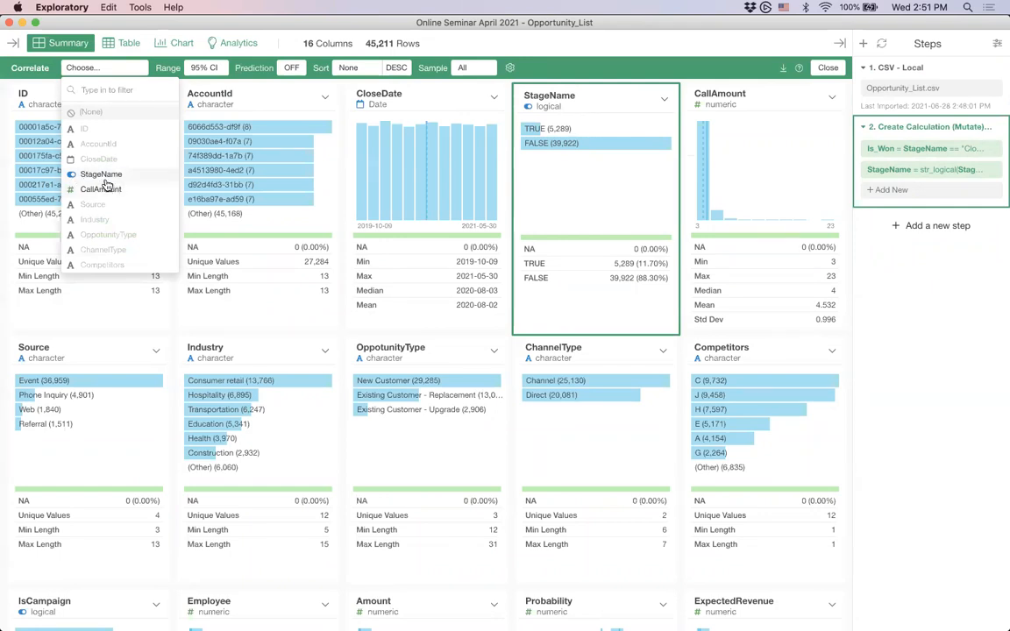
pyautogui.click(103, 180)
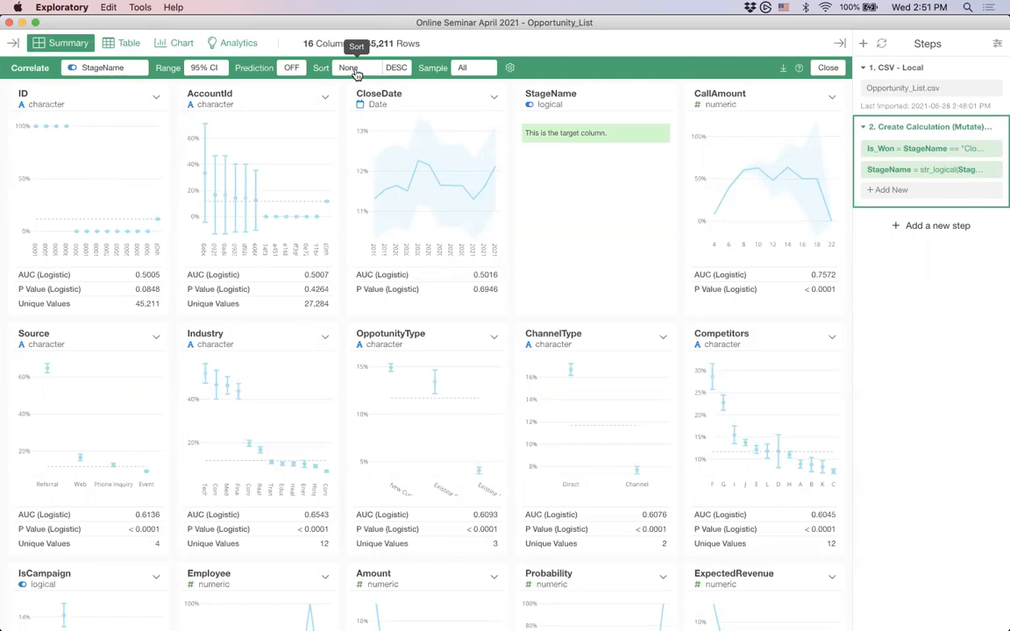
pyautogui.click(356, 74)
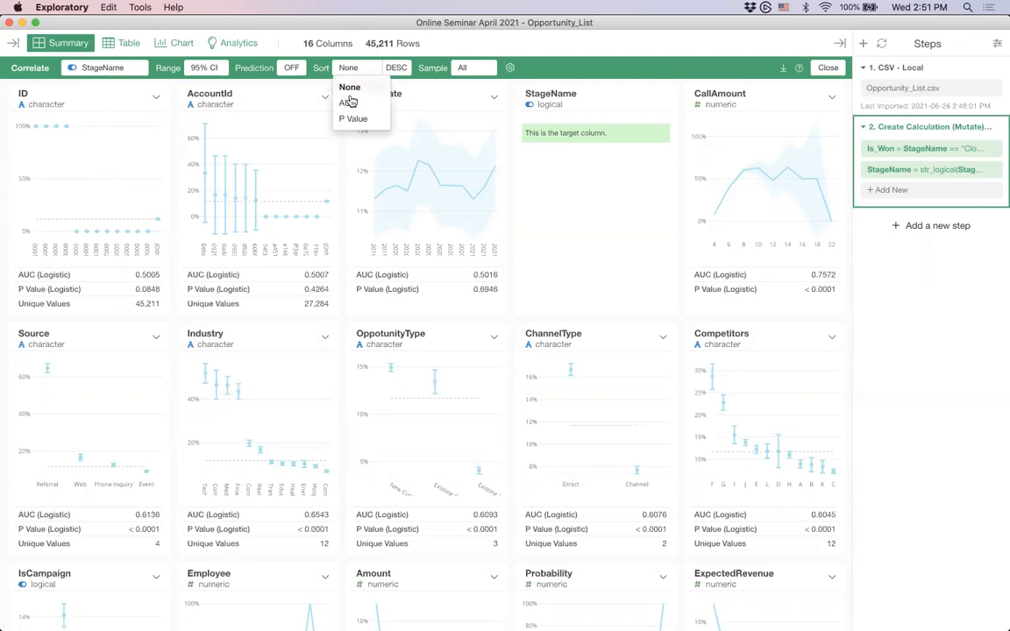
pyautogui.click(348, 102)
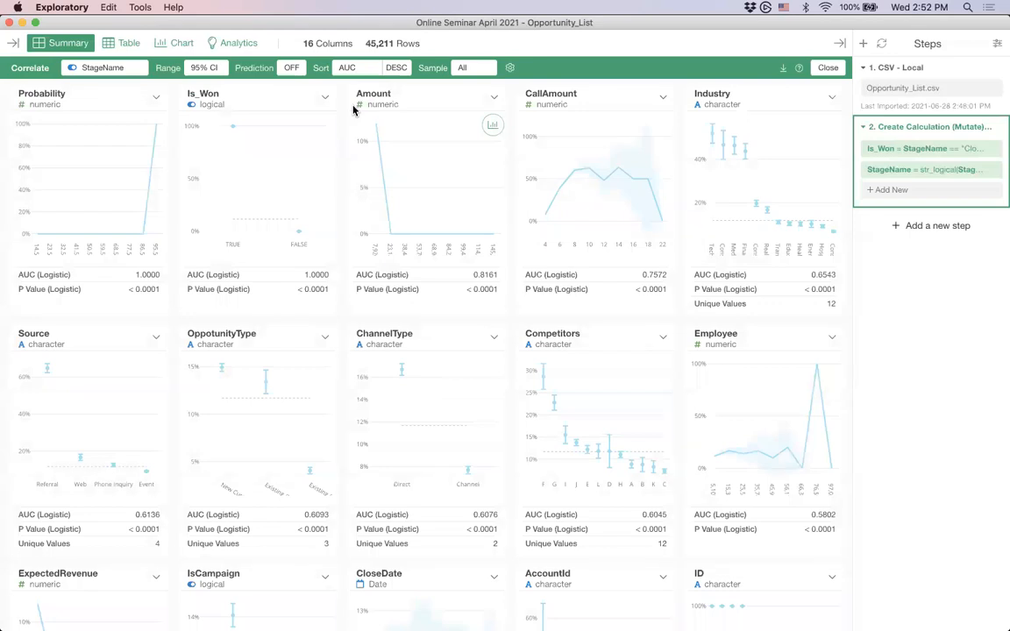
# Examine how Probability, Is_Won, Amount, CallAmount and Industry correlate with StageName
pyautogui.click(418, 103)
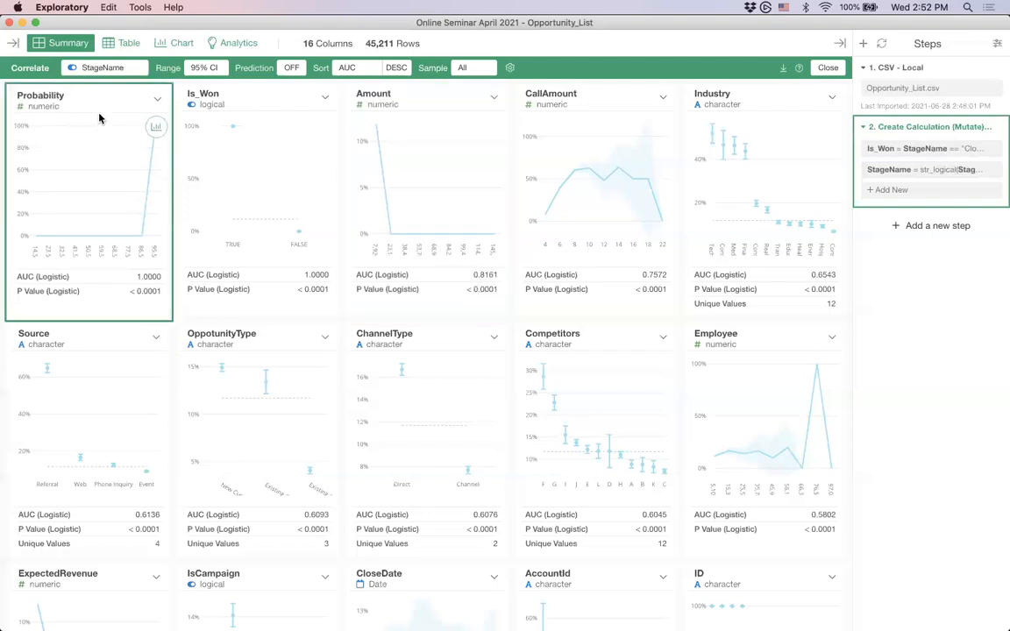
pyautogui.moveTo(187, 137)
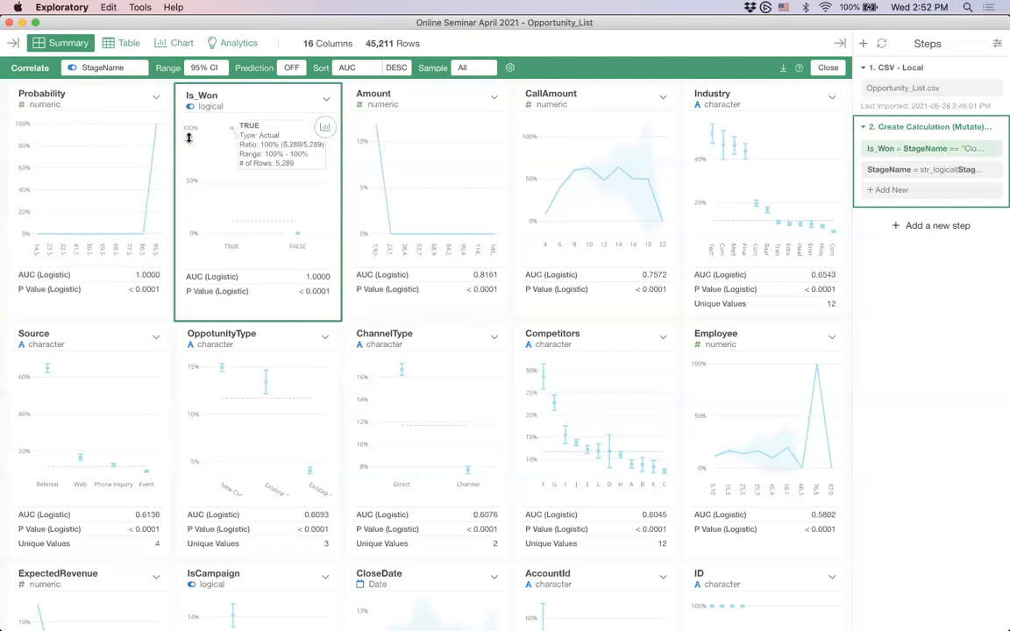
pyautogui.click(95, 106)
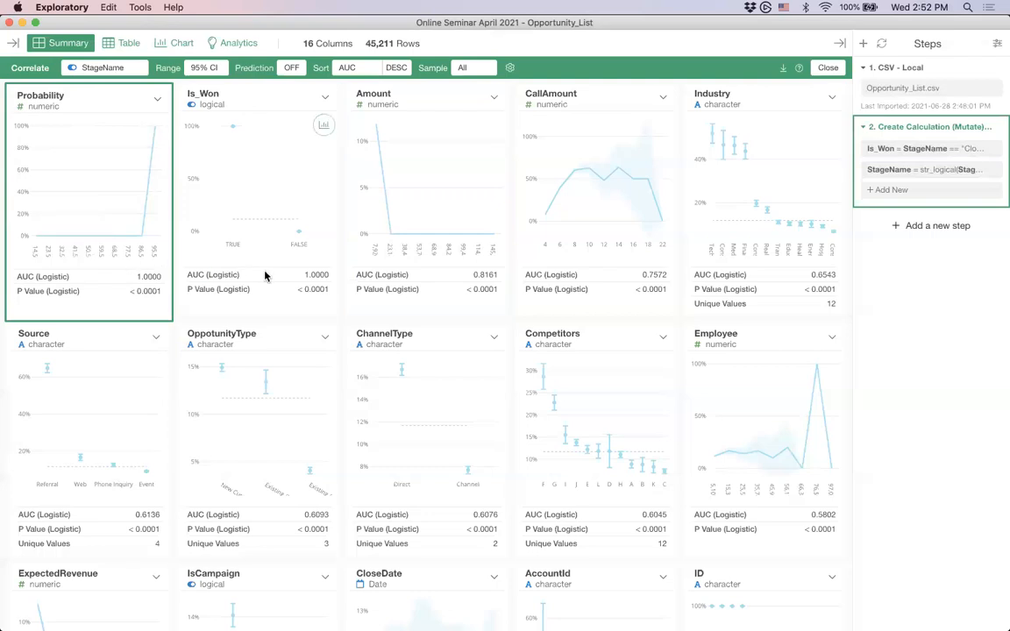
pyautogui.click(278, 114)
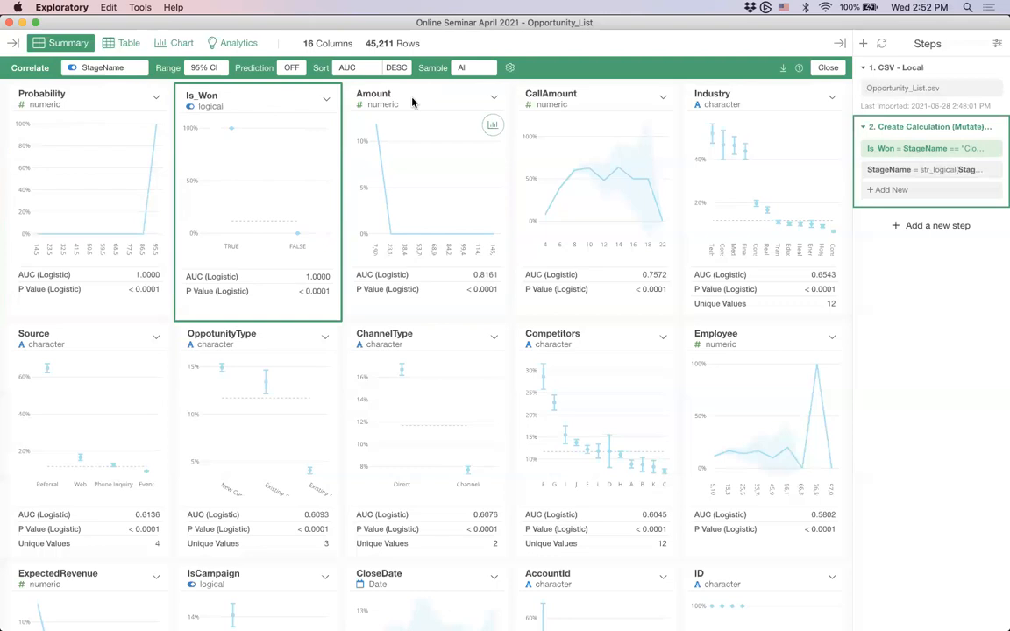
pyautogui.click(446, 100)
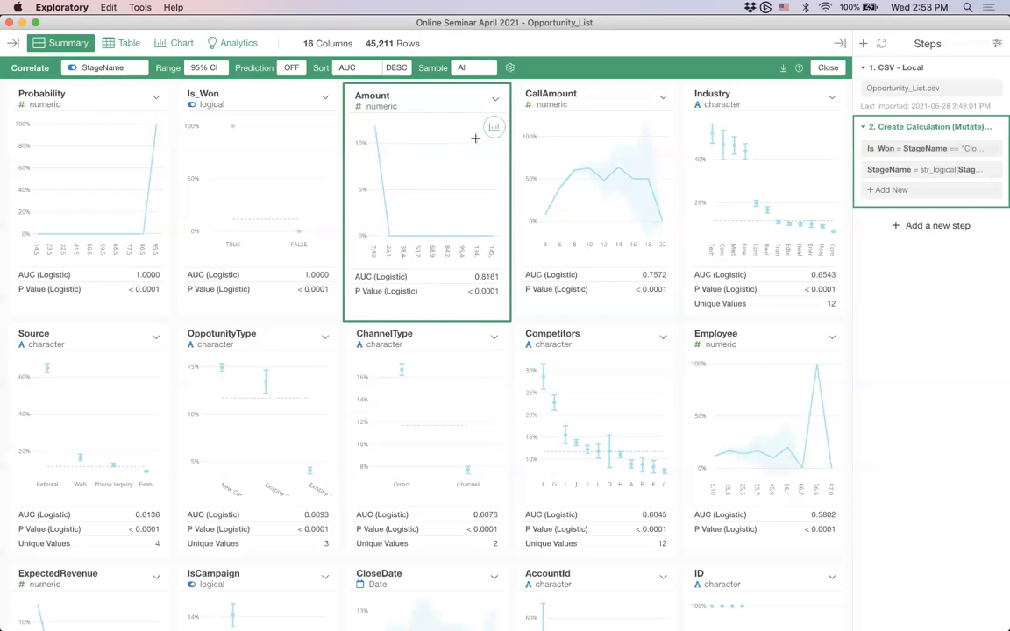
pyautogui.click(607, 116)
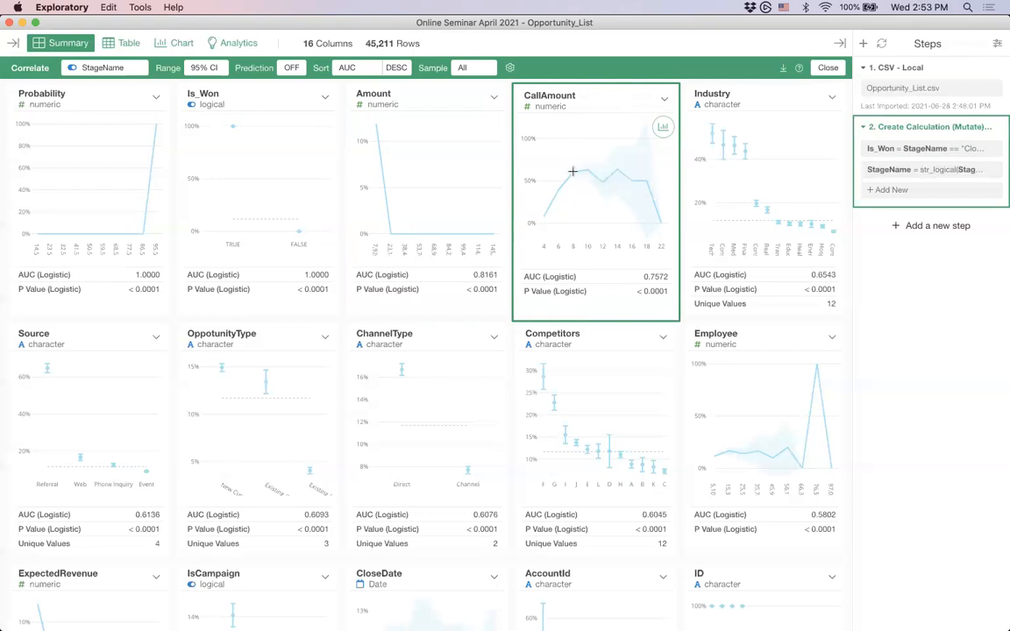
pyautogui.moveTo(648, 170)
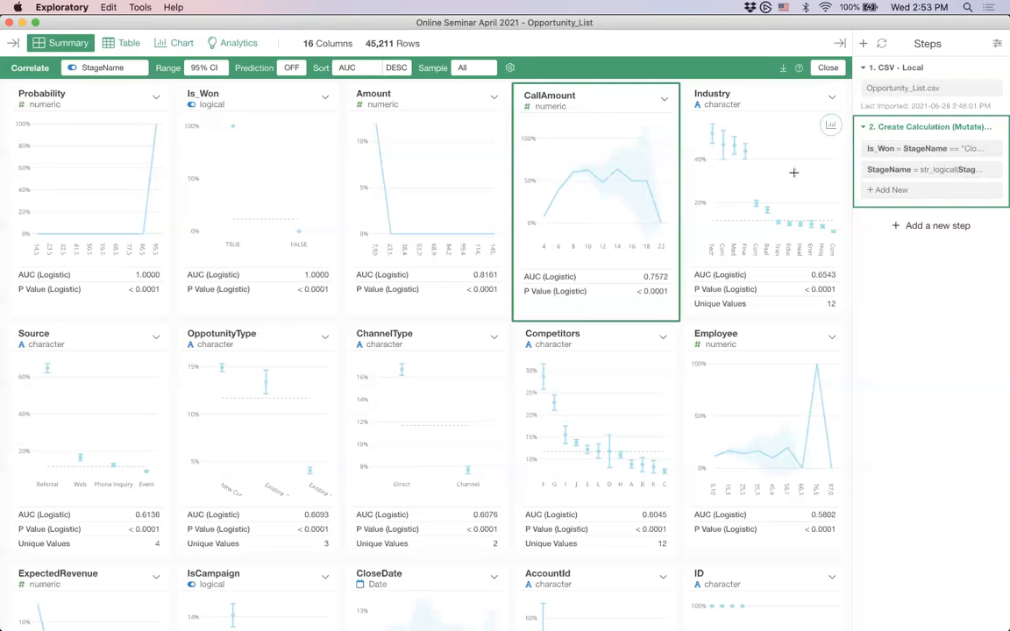
pyautogui.moveTo(716, 144)
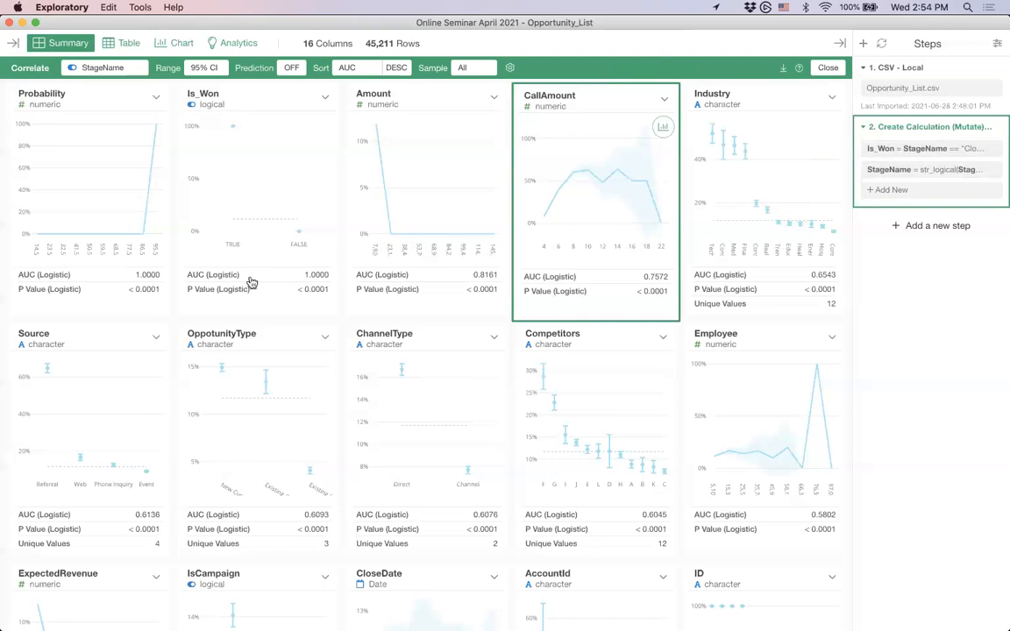
# Switch to the Keynote presentation, start the slideshow from slide 131, "We want to build a prediction model, but which one?", and advance one slide
pyautogui.press('super+Tab')
pyautogui.press('super+Tab')
pyautogui.scroll(-10, 66, 414)
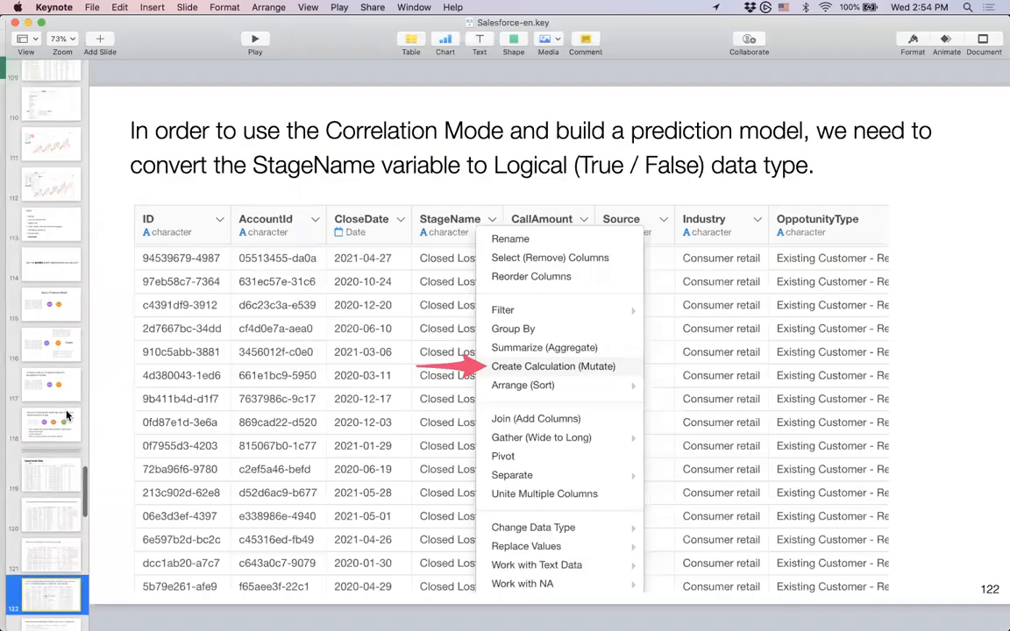
pyautogui.scroll(-5, 55, 260)
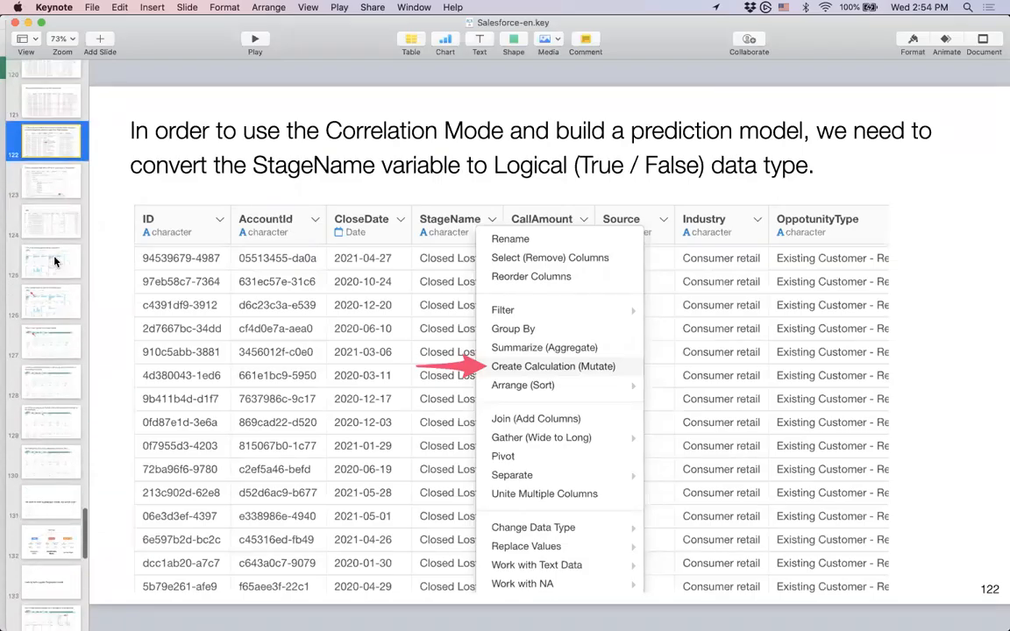
pyautogui.click(44, 326)
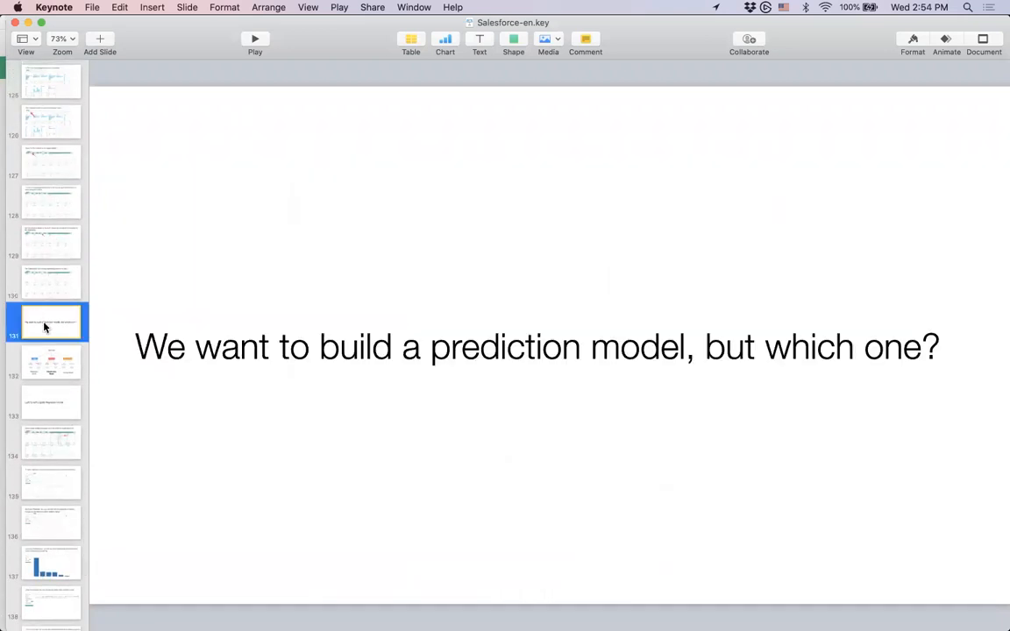
pyautogui.click(254, 40)
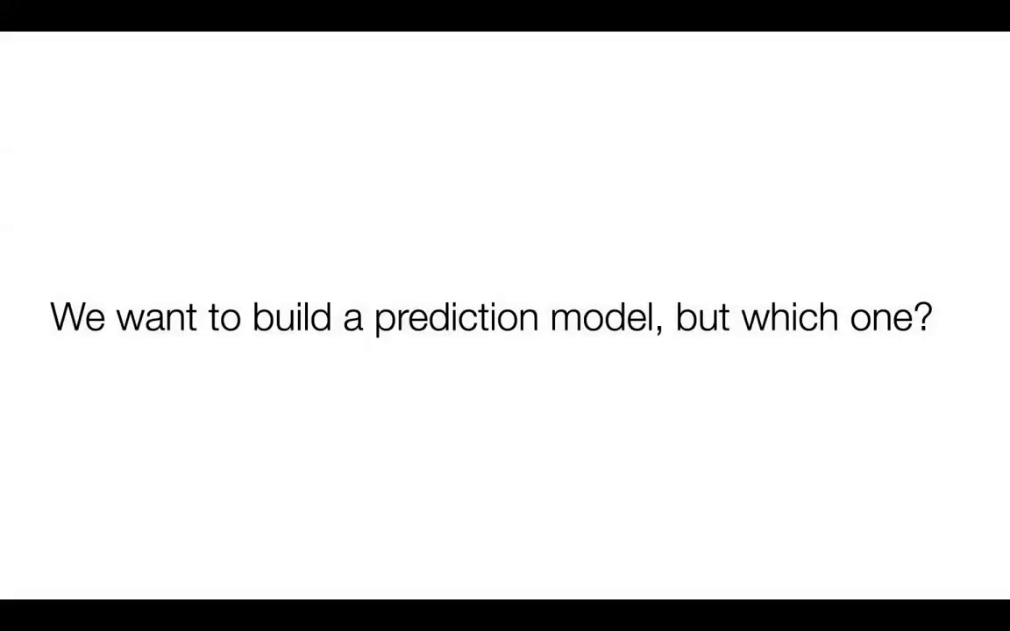
pyautogui.press('Right')
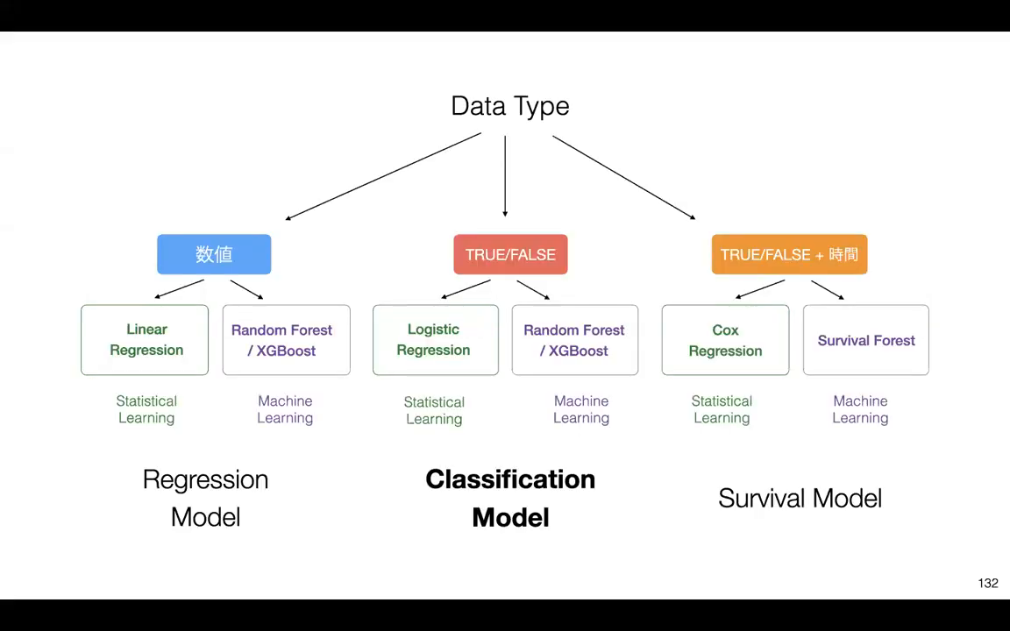